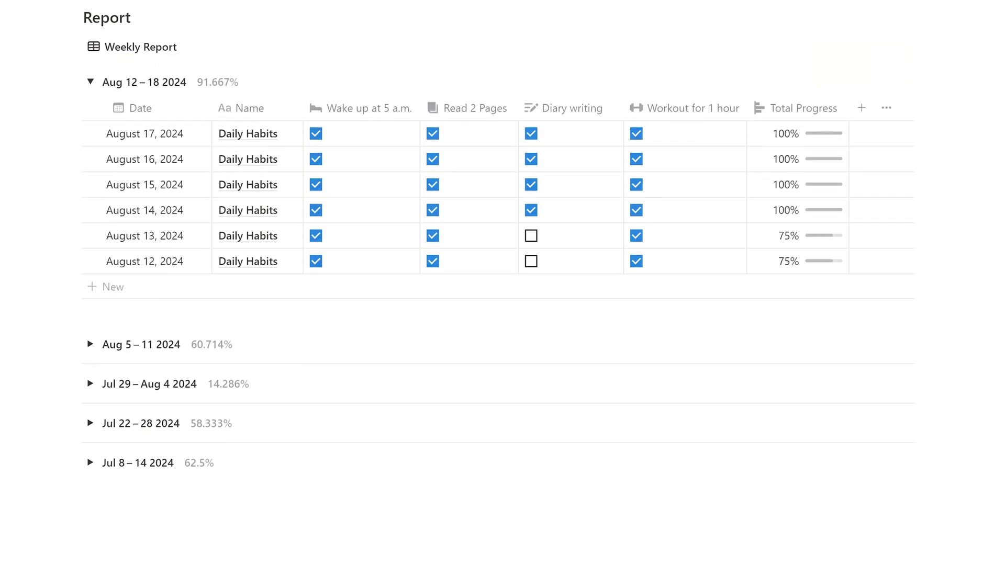
- Check in Wake up at 5 a.m. from the dashboard and mark Read 2 Pages and Diary writing done
click(113, 286)
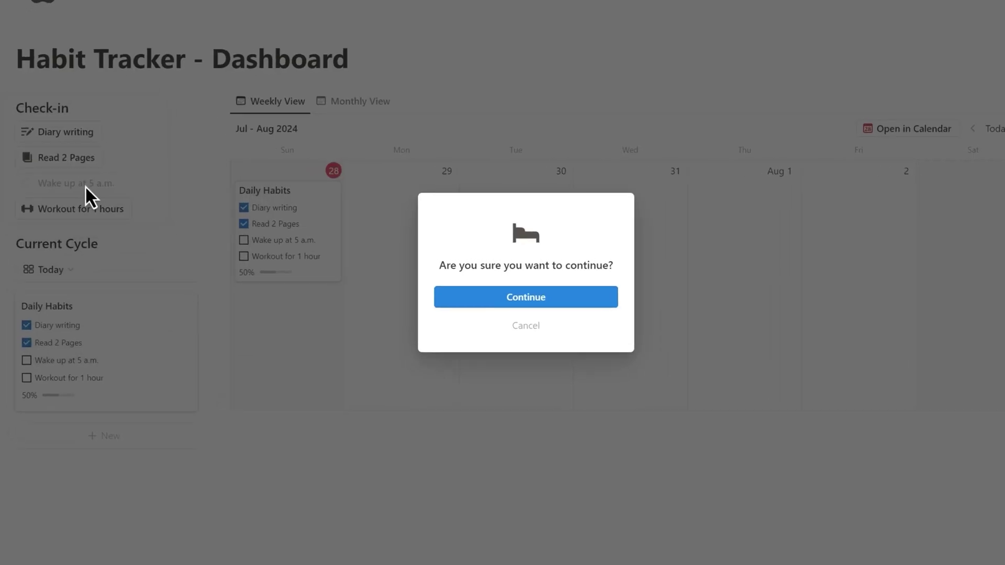
click(502, 292)
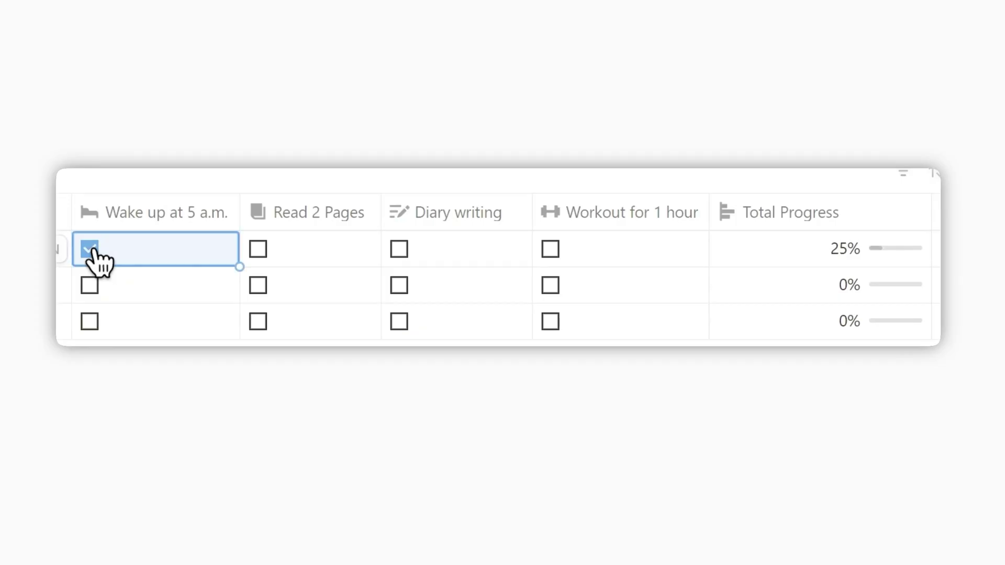
click(257, 249)
click(399, 249)
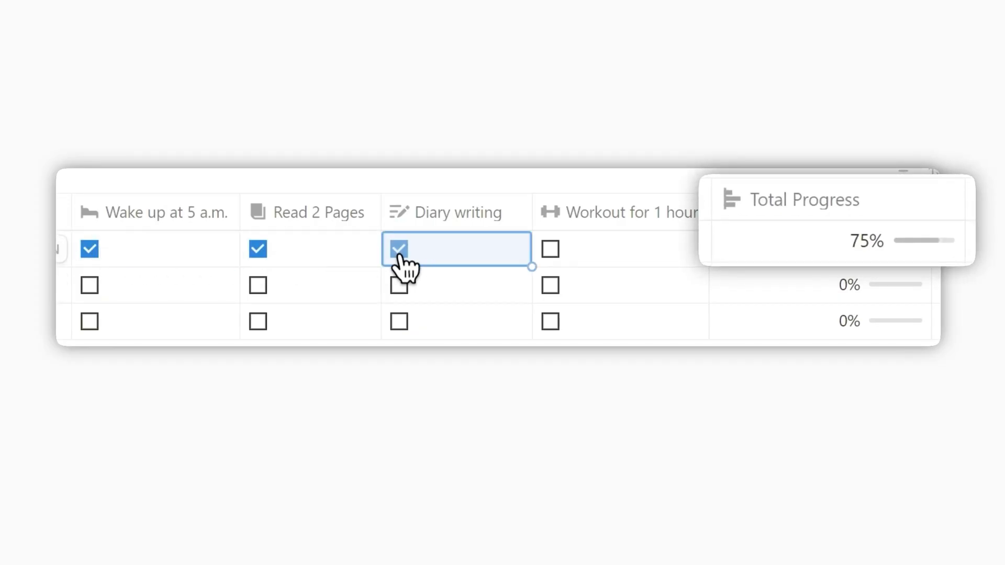
- Make the chart grey, tick Wake up for today and July 8, and untick Read 2 Pages for July 9
click(848, 410)
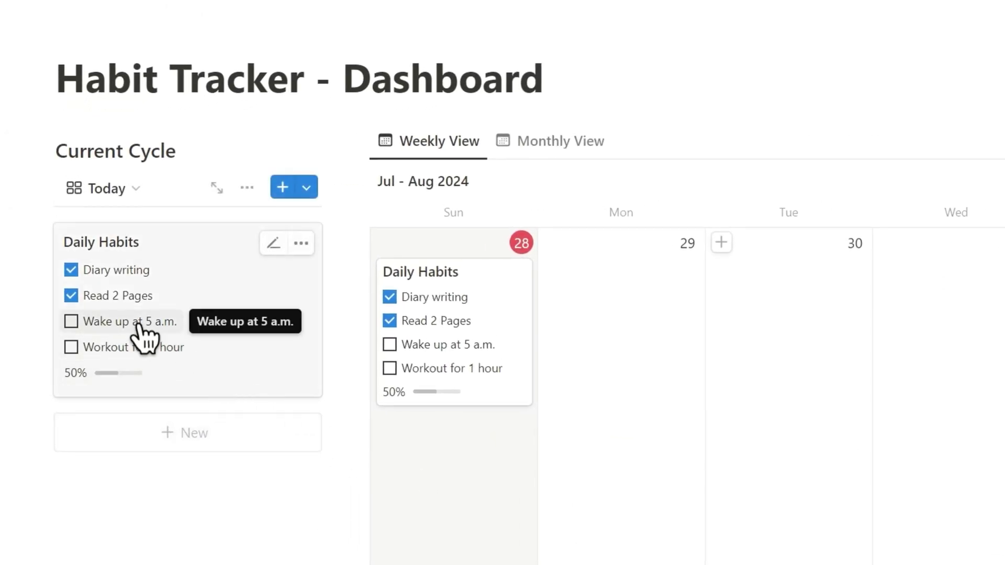
click(142, 323)
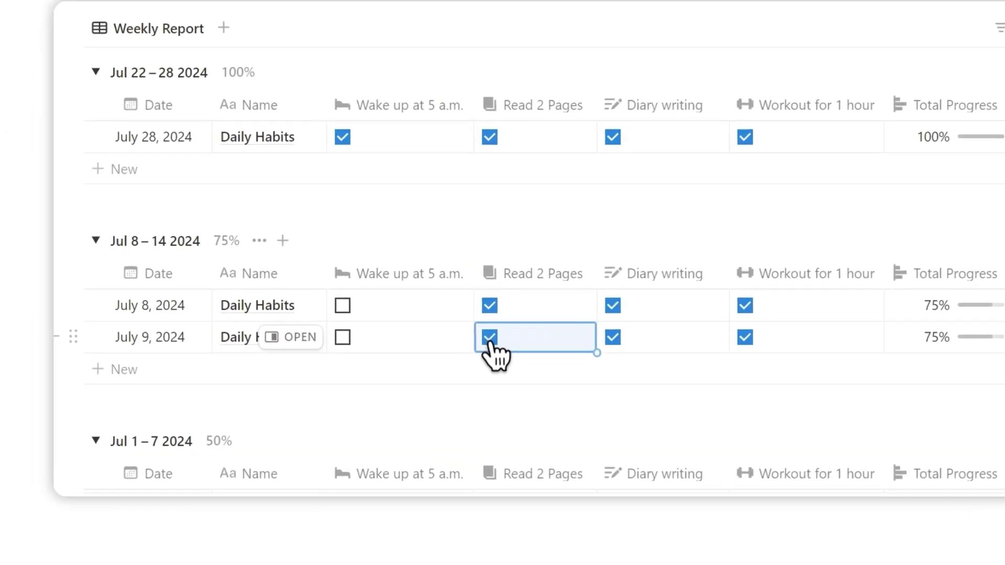
click(492, 337)
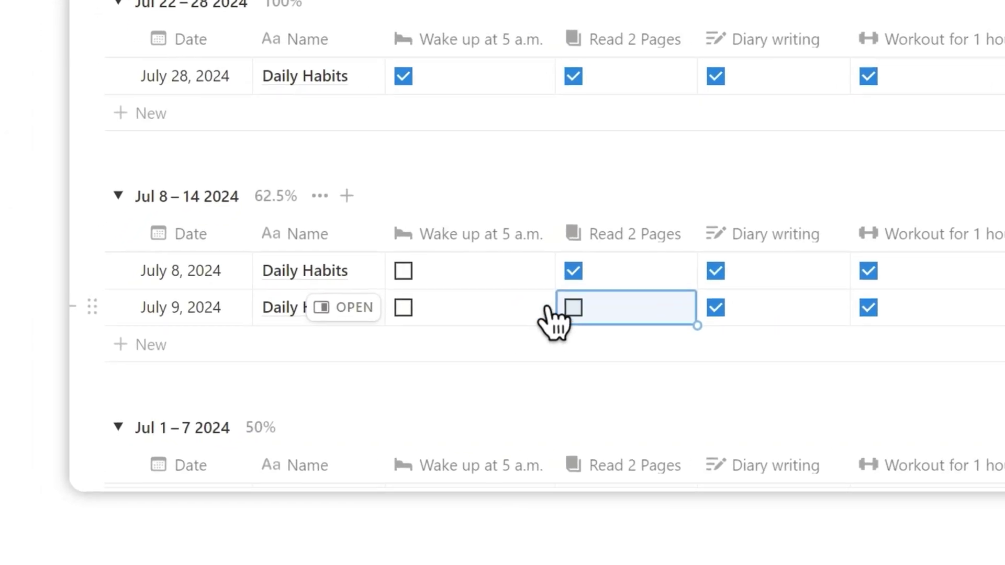
click(403, 271)
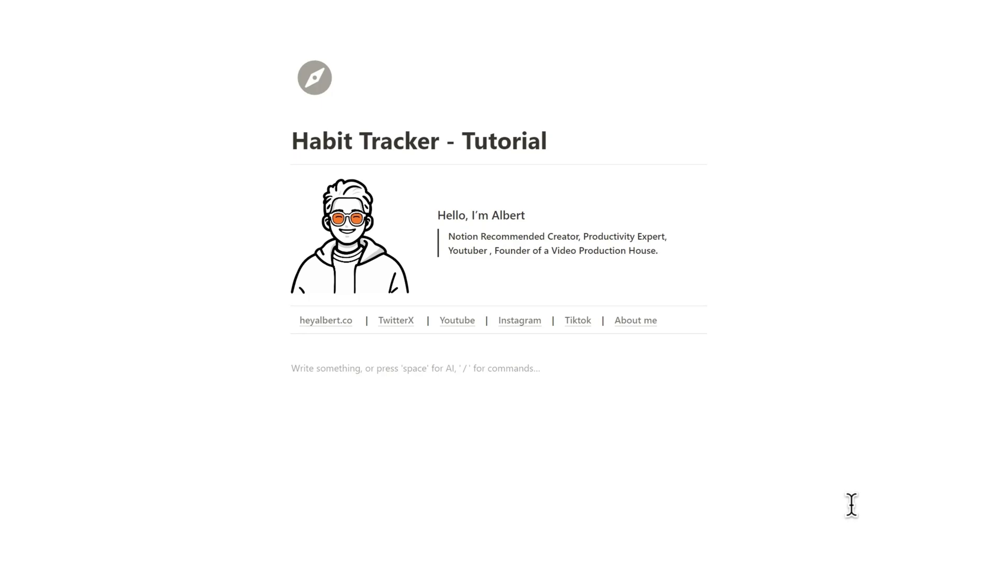
text(/)
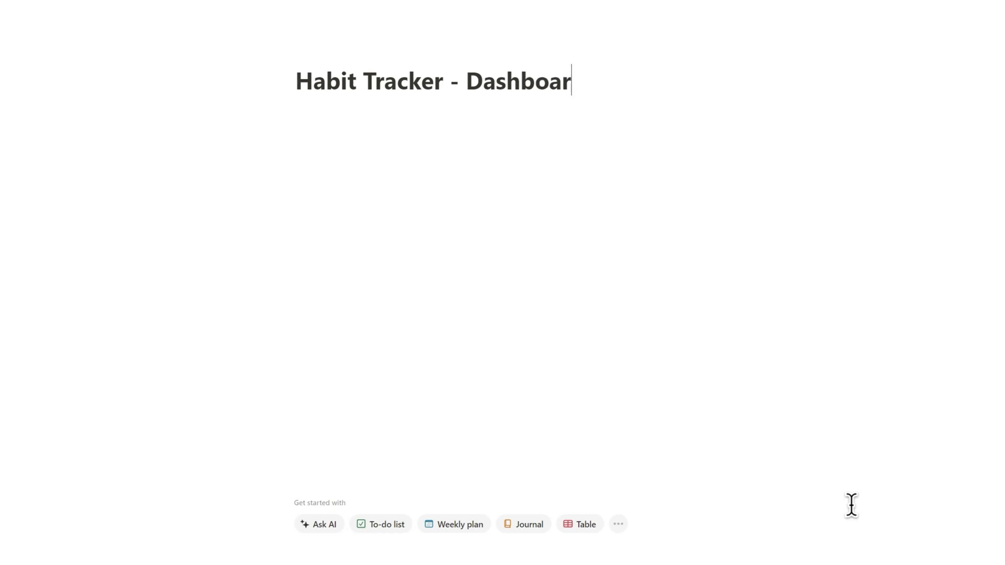
- Return to the parent Tutorial page and close the page options
click(70, 5)
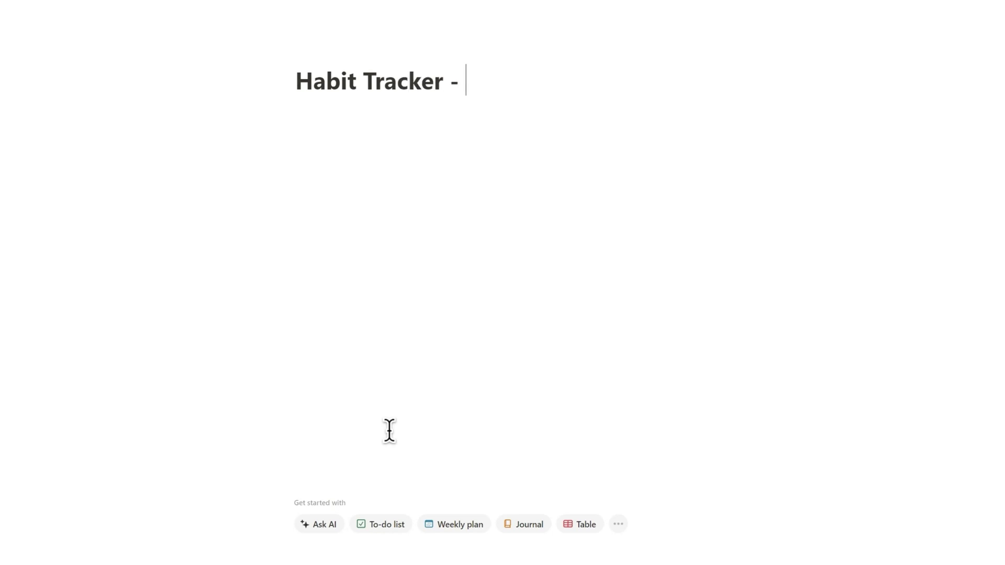
text(Database)
key(ctrl+bracketleft)
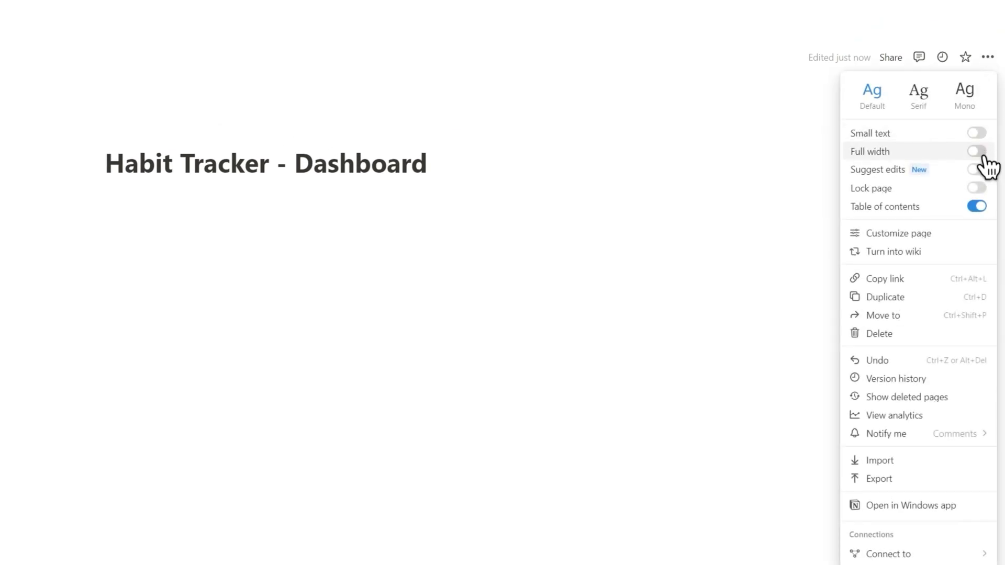
click(977, 151)
- Give the Habit Tracker - Dashboard page a dark apple icon from the Icons set
click(102, 133)
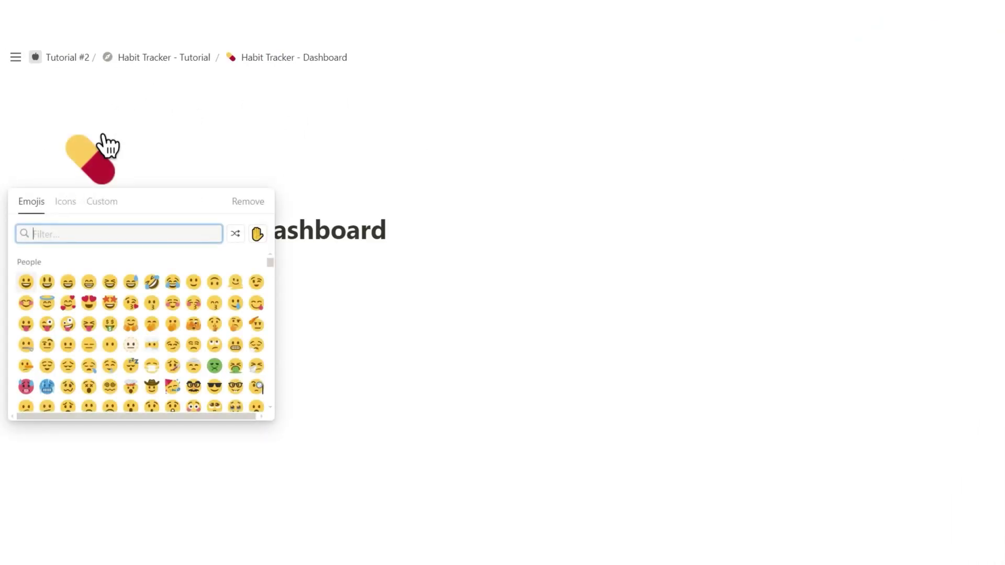
click(66, 202)
click(23, 281)
click(21, 310)
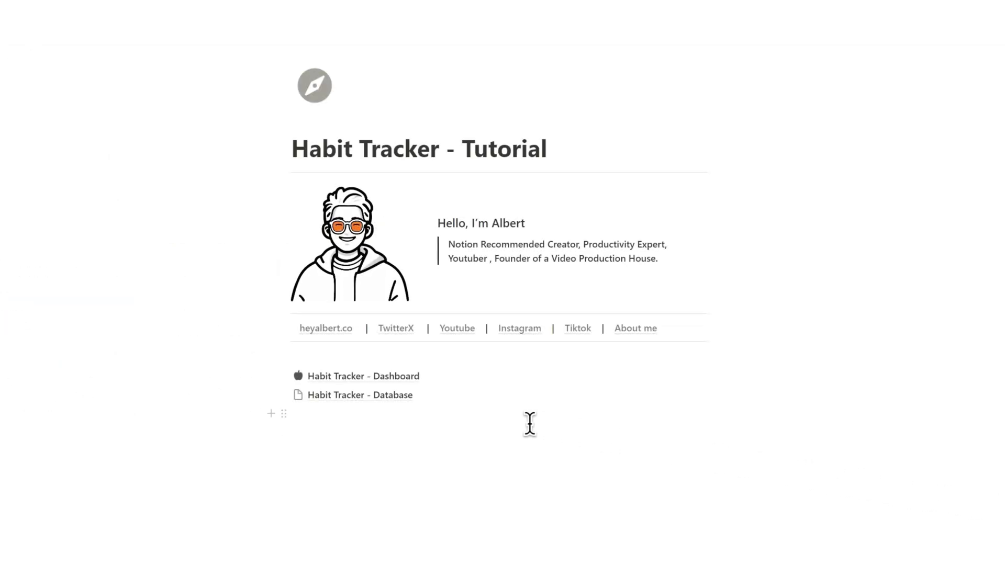
- Give the Habit Tracker - Database page a grey database icon
click(359, 394)
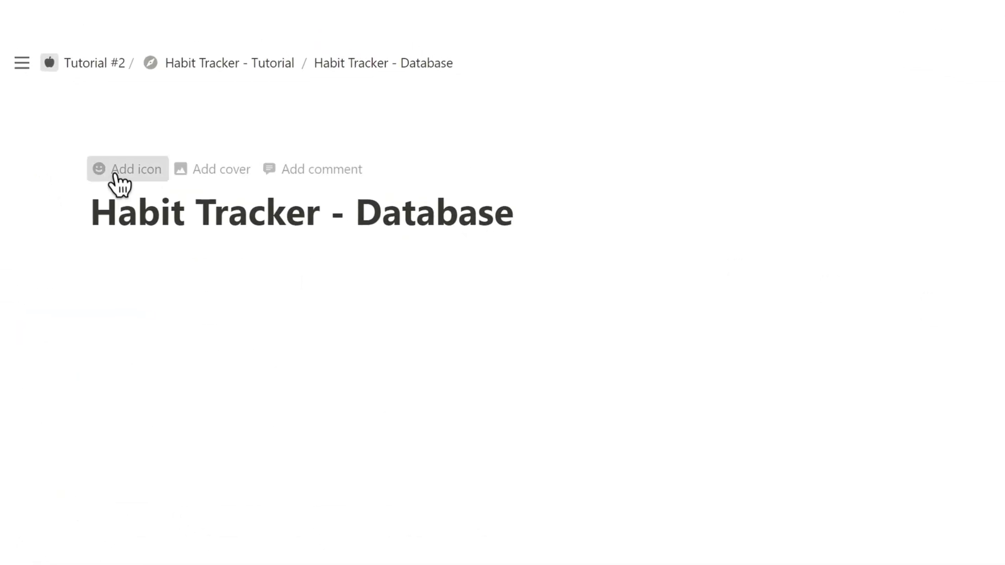
click(114, 173)
click(90, 184)
click(39, 253)
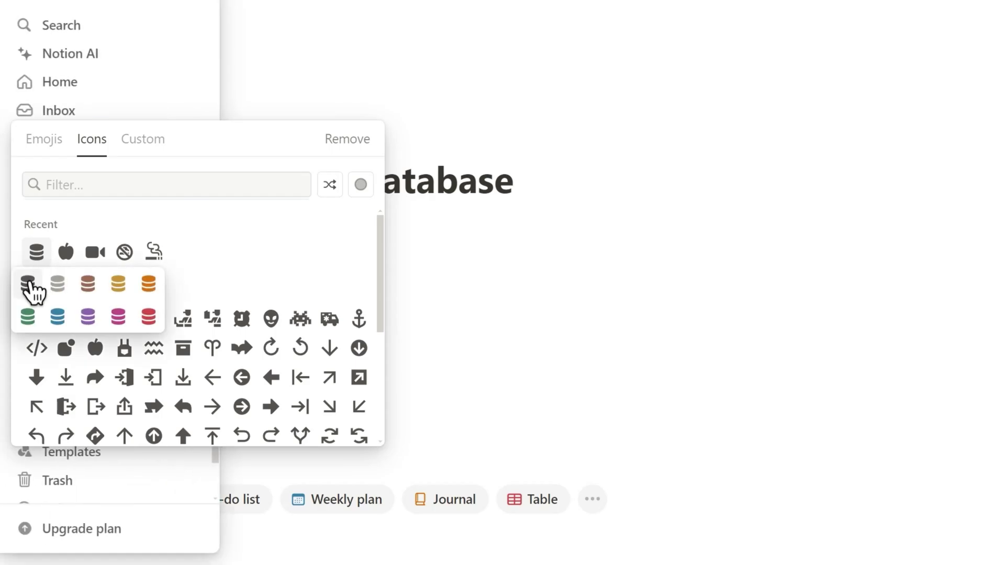
click(28, 284)
- Insert an inline database table, hide its title, and delete the Tags column
click(345, 283)
text(/)
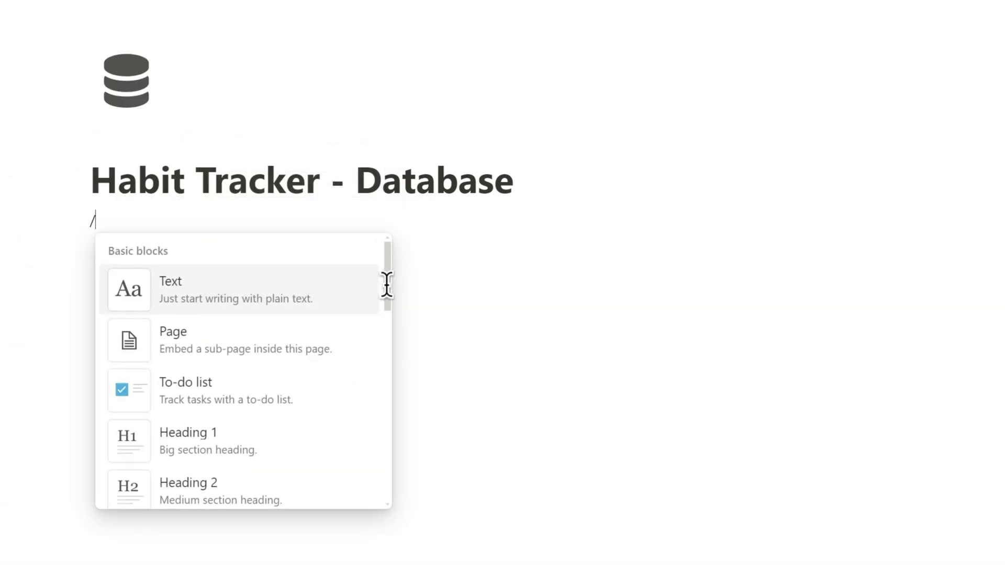
text(data)
key(Return)
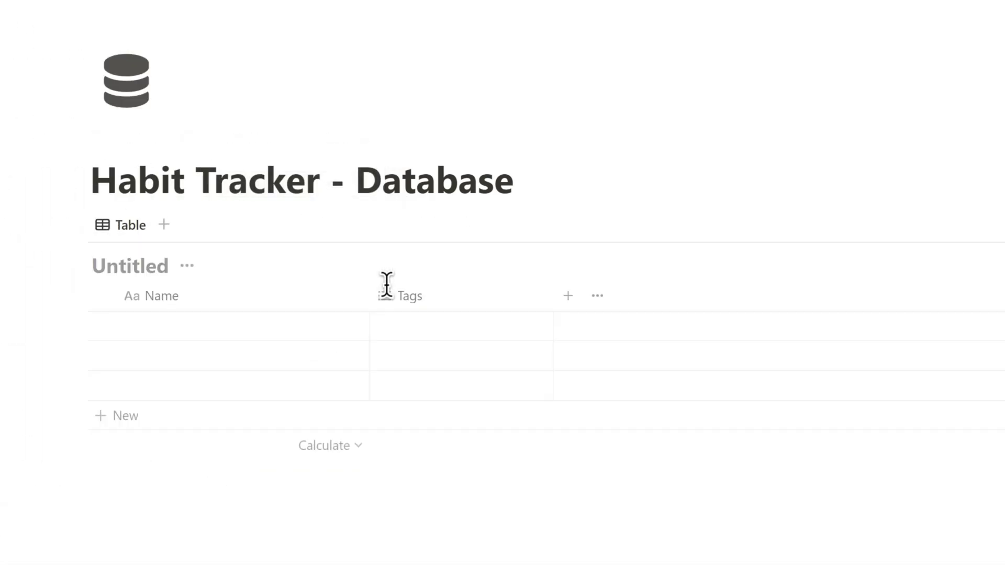
text(Habit Tracker)
scroll(387, 284, down, 1)
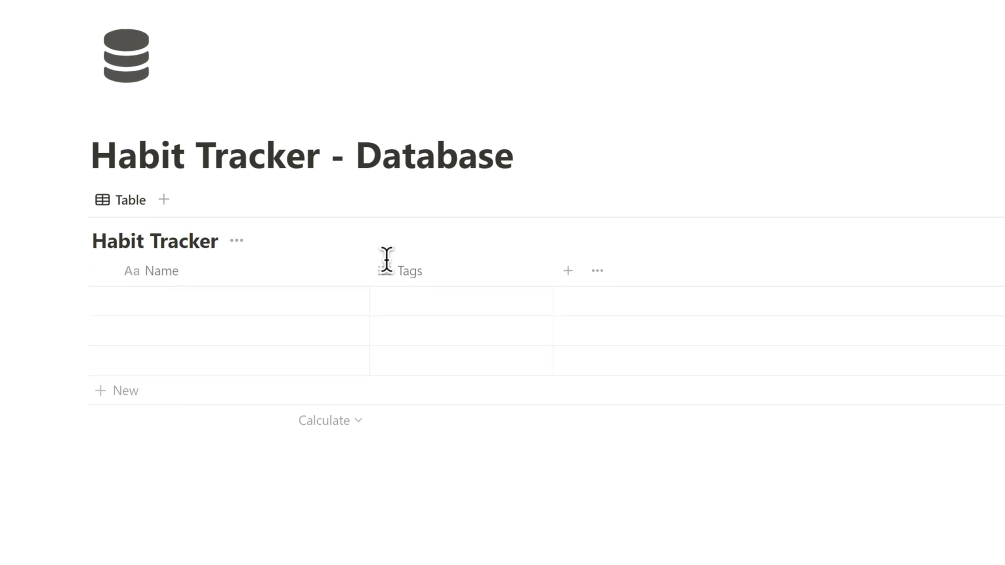
click(237, 246)
click(255, 330)
click(410, 218)
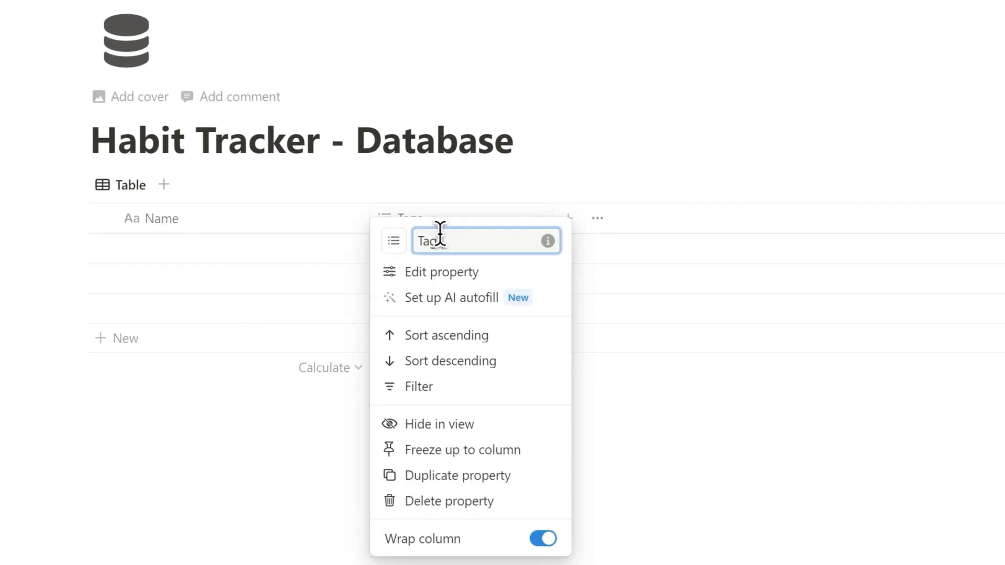
click(439, 501)
- Confirm the Tags deletion and add a Wake up at 5 a.m. checkbox column with a bed icon
click(566, 236)
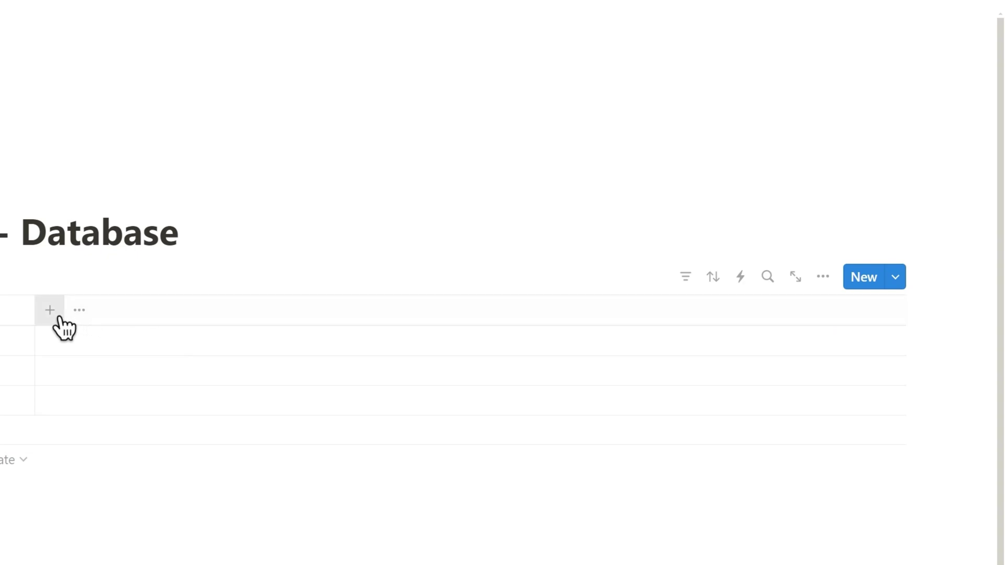
click(50, 311)
text(check)
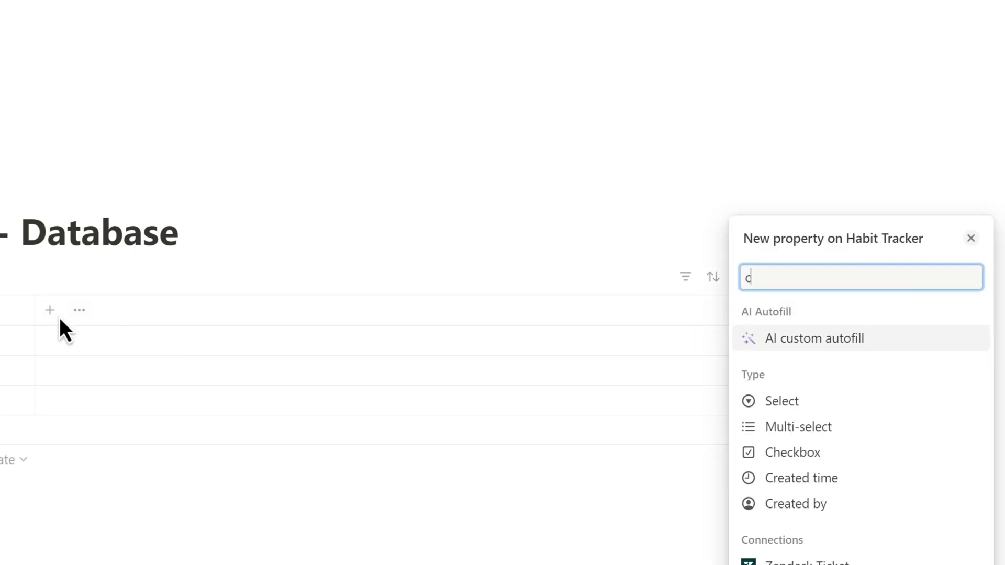
key(Return)
text(Wake up at 5 a.m.)
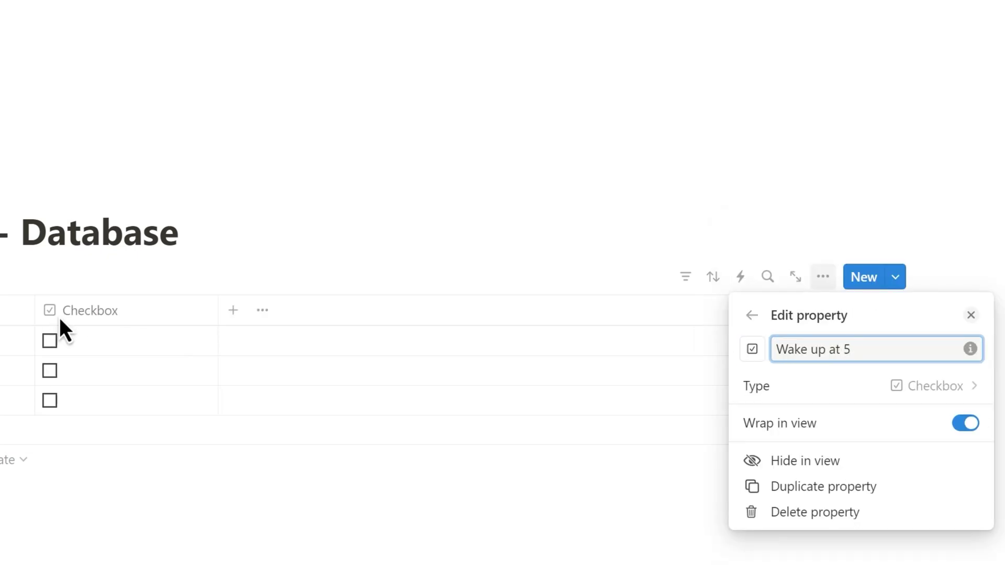
click(752, 349)
text(bed)
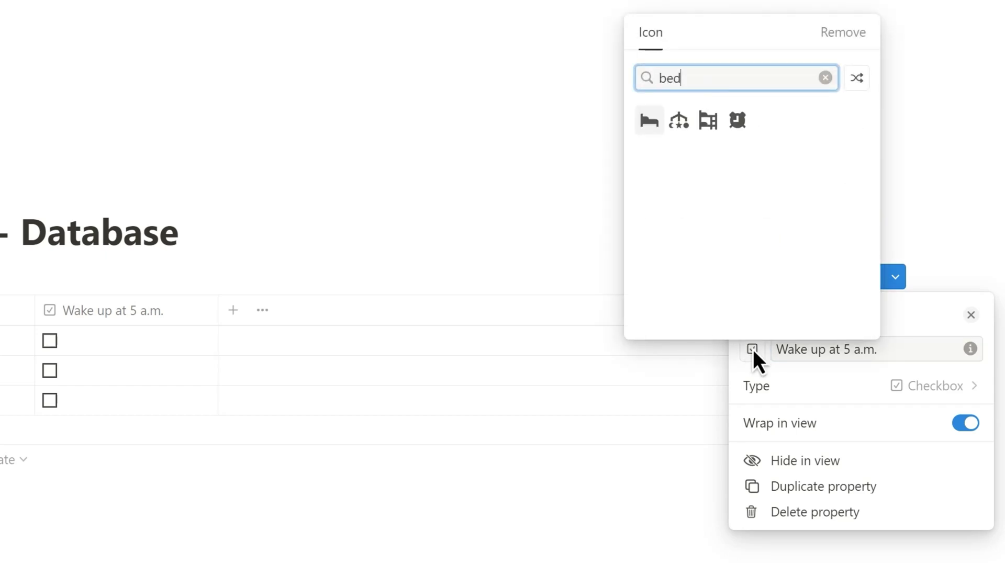
click(649, 122)
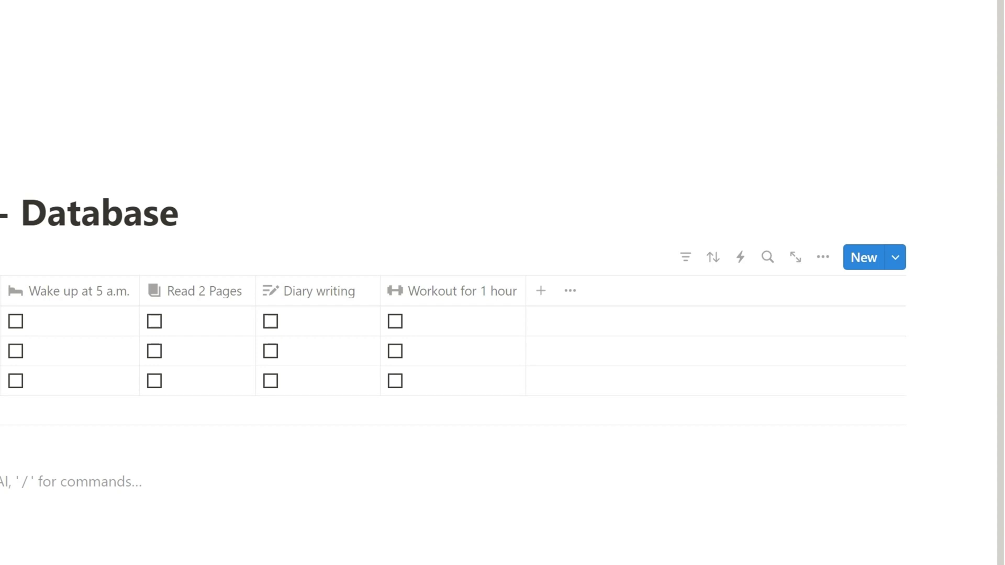
- Add a Formula column named Total Progress with a bar-chart icon
click(540, 290)
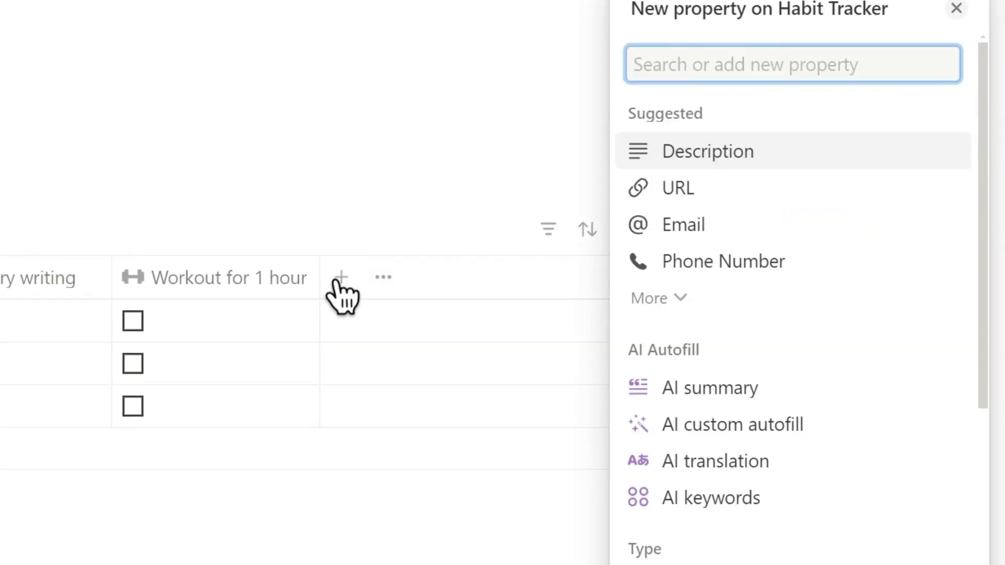
text(for)
key(Return)
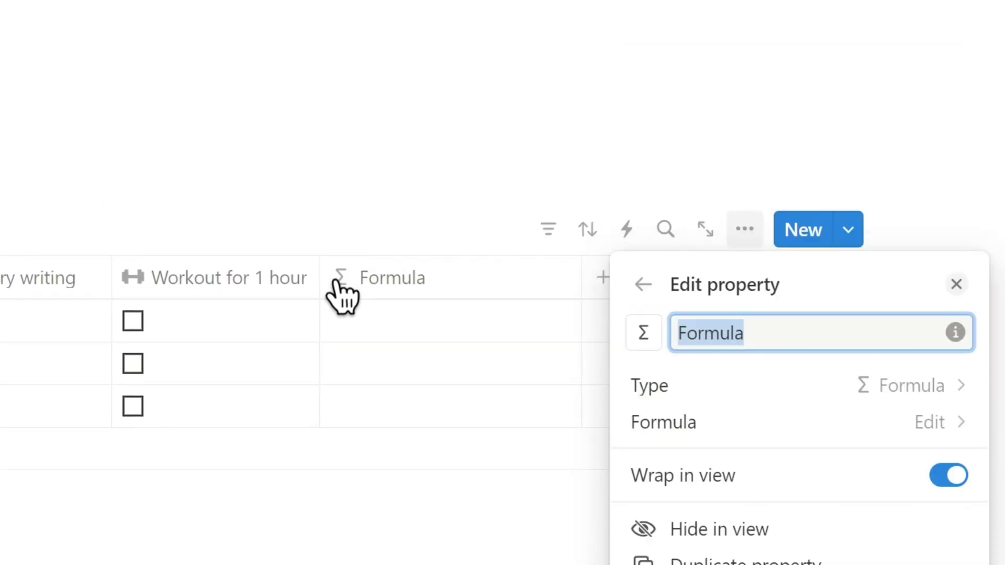
text(gress)
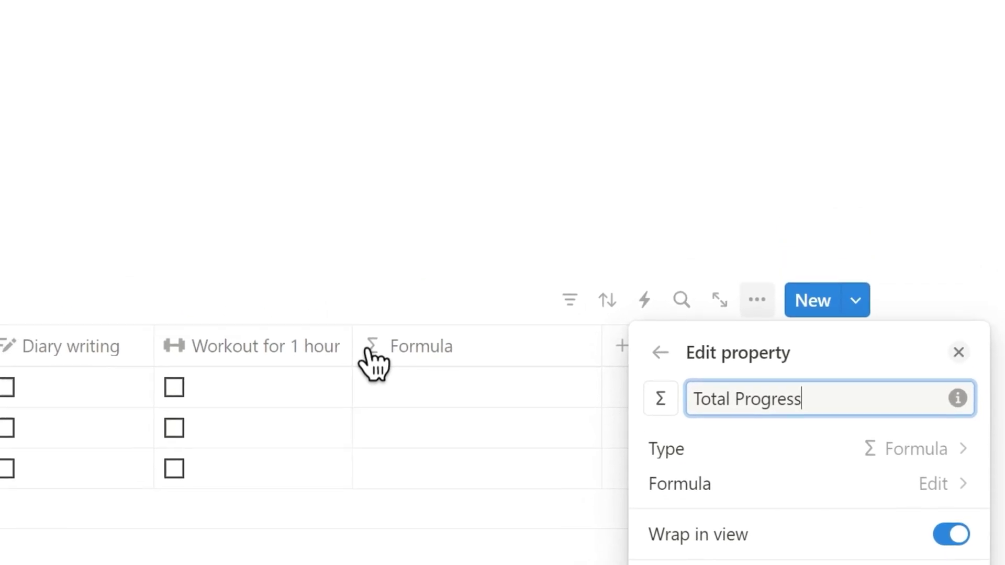
click(657, 397)
click(575, 183)
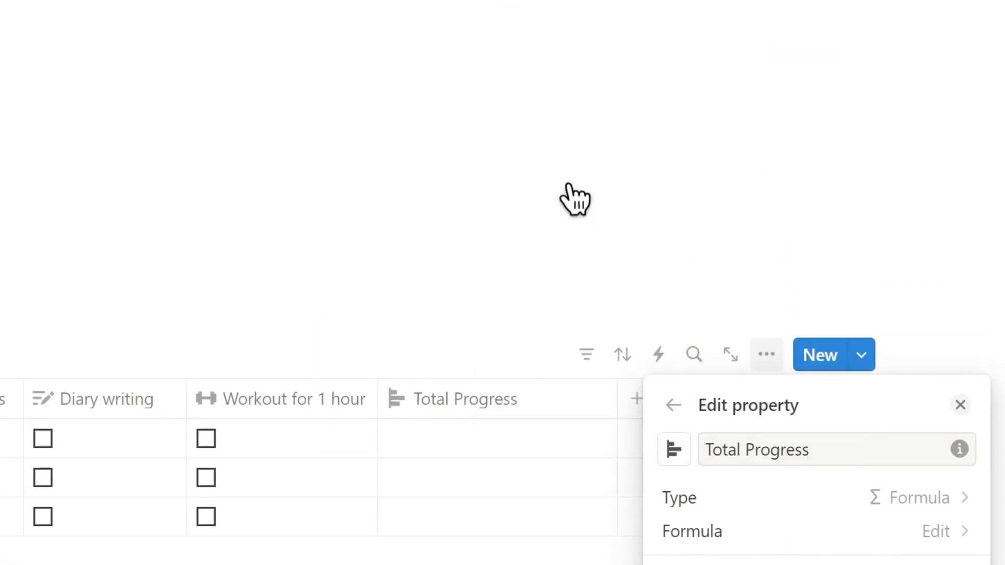
scroll(575, 200, down, 3)
scroll(690, 369, down, 2)
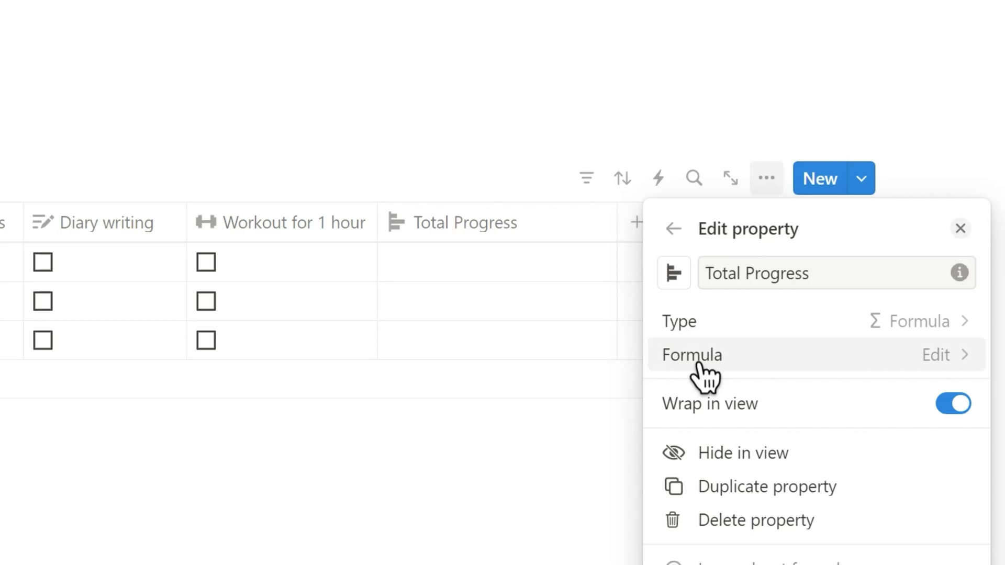
- Build the sum of toNumber() over the four habit checkboxes in the Total Progress formula
click(705, 362)
text(to)
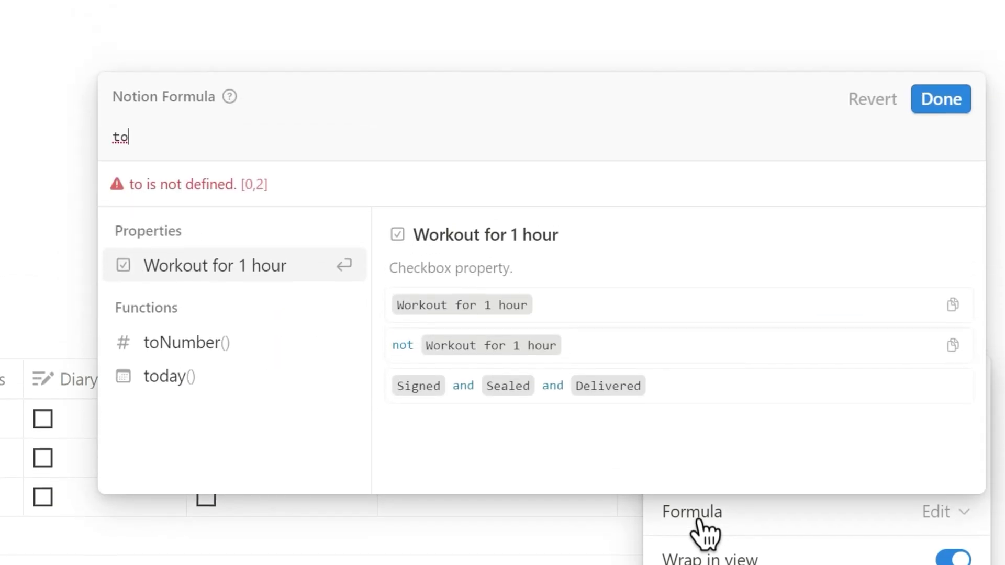
key(Down)
key(Return)
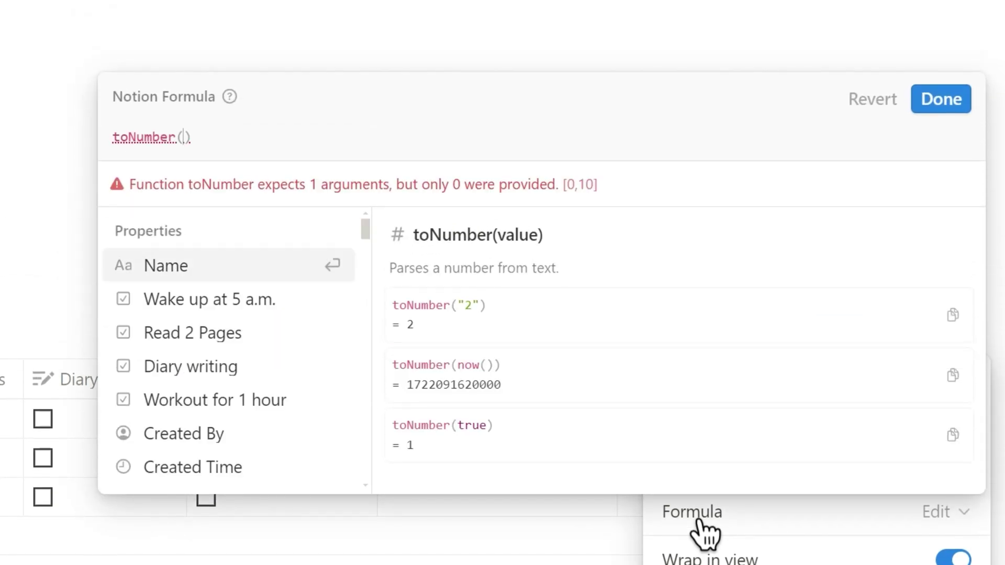
text(wak)
key(Return)
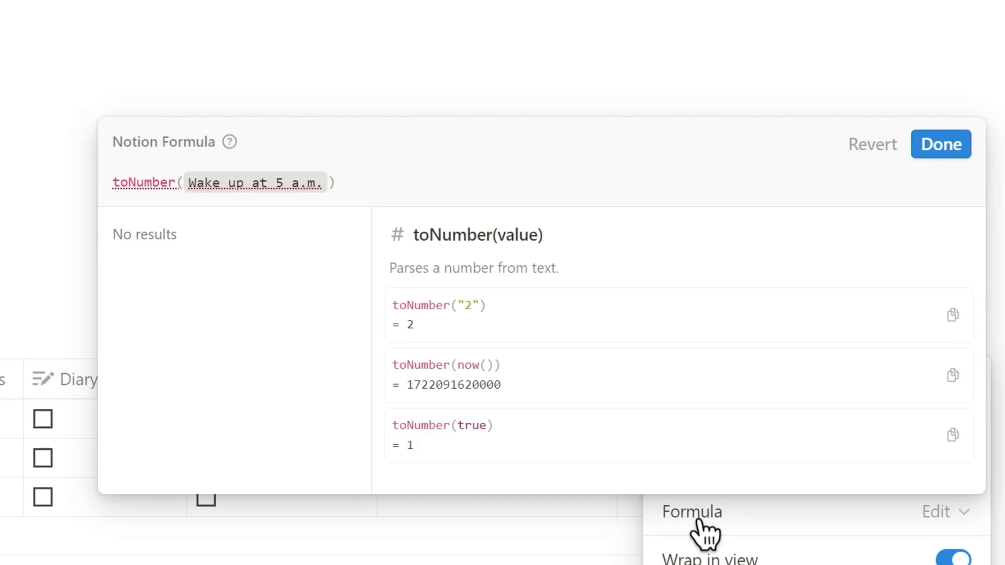
text(+ )
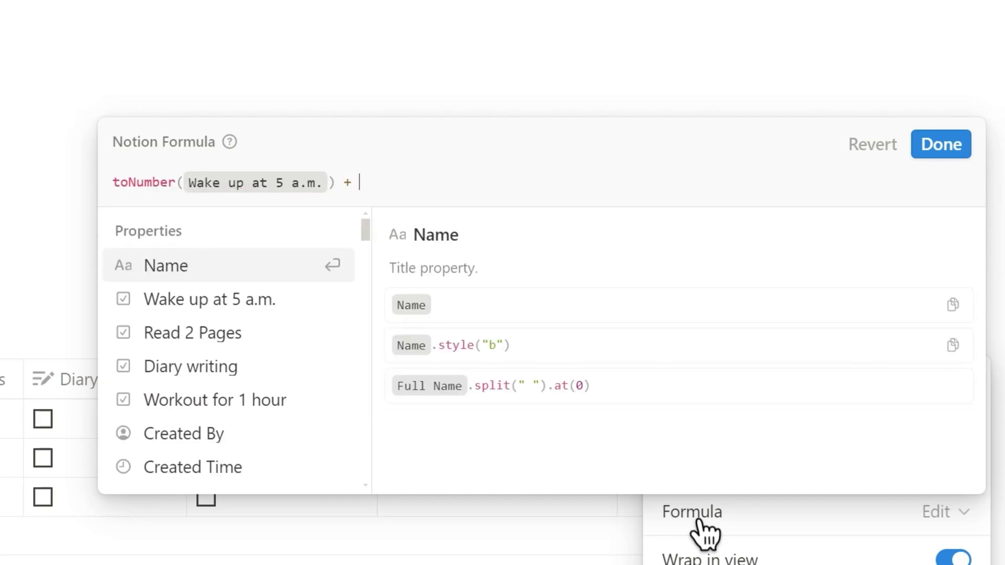
text(to)
key(Return)
text(re)
key(Return)
text(+ to)
key(Return)
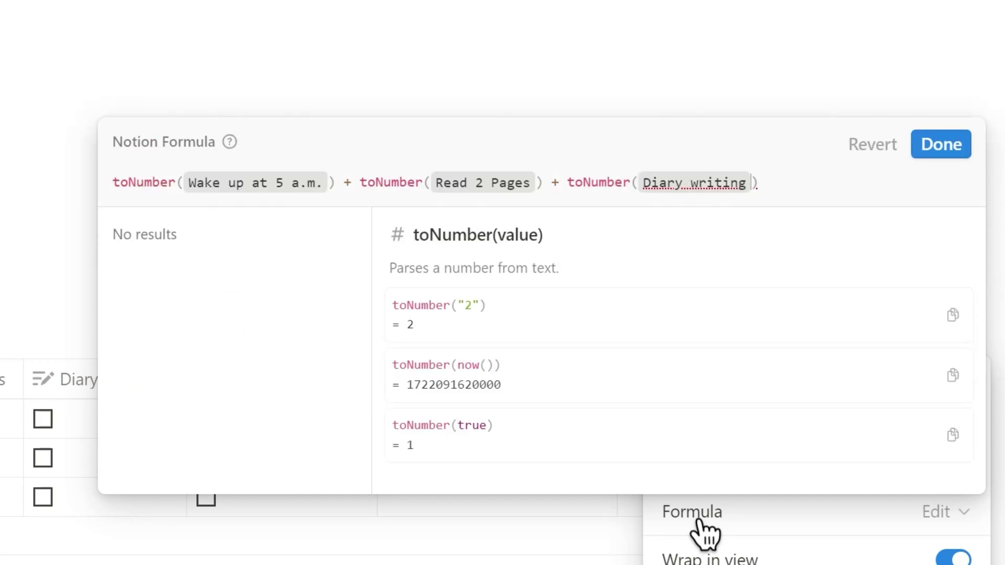
text( + to)
key(Return)
text(wor)
key(Return)
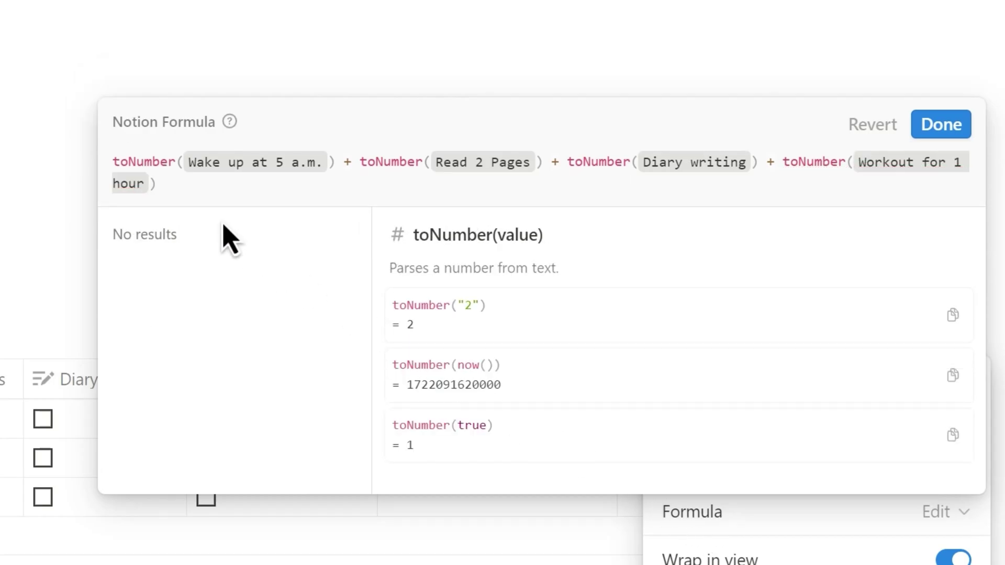
- Wrap the sum as round((...)/4*1000)/1000
click(115, 161)
text(()
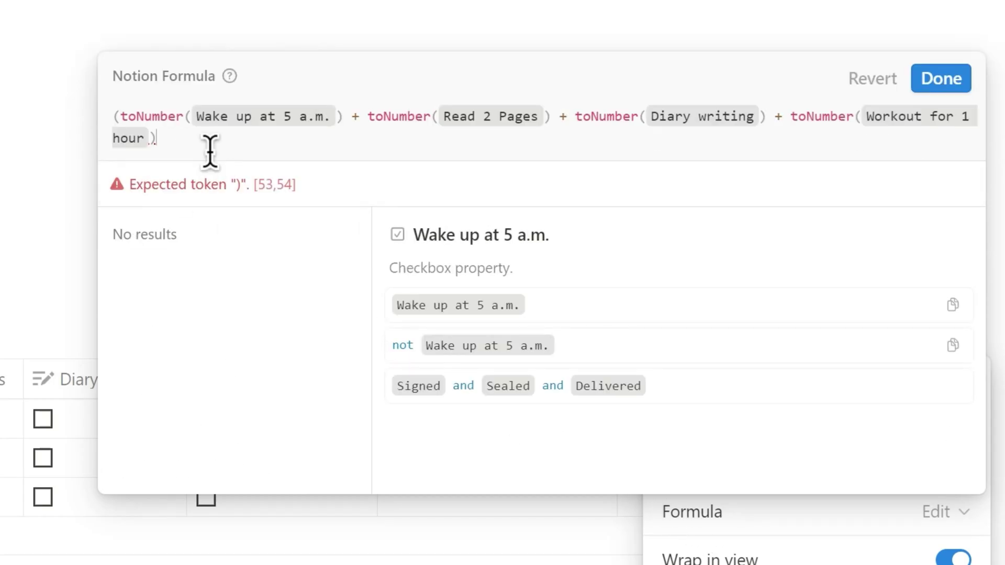
text()/4)
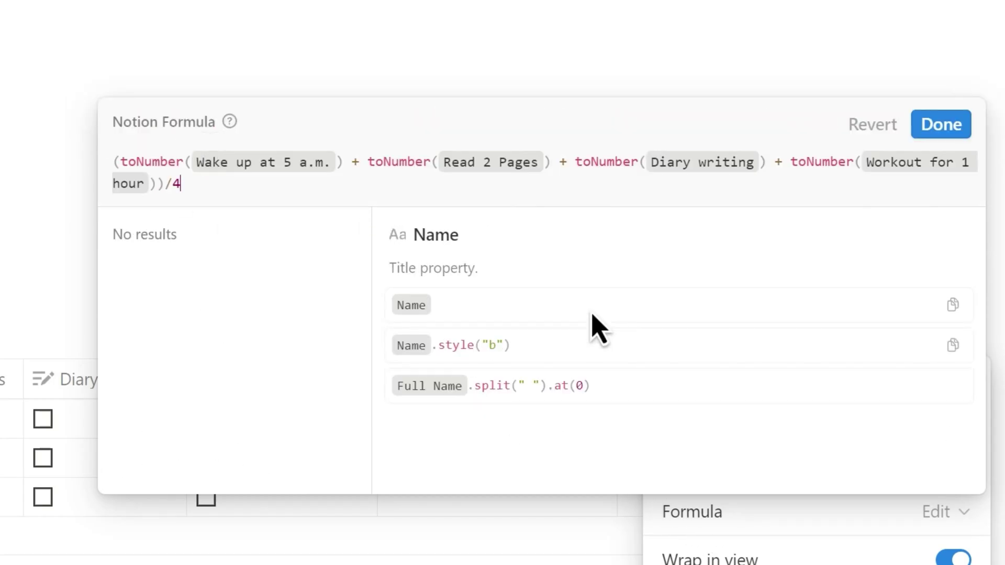
text(*1000)
text())
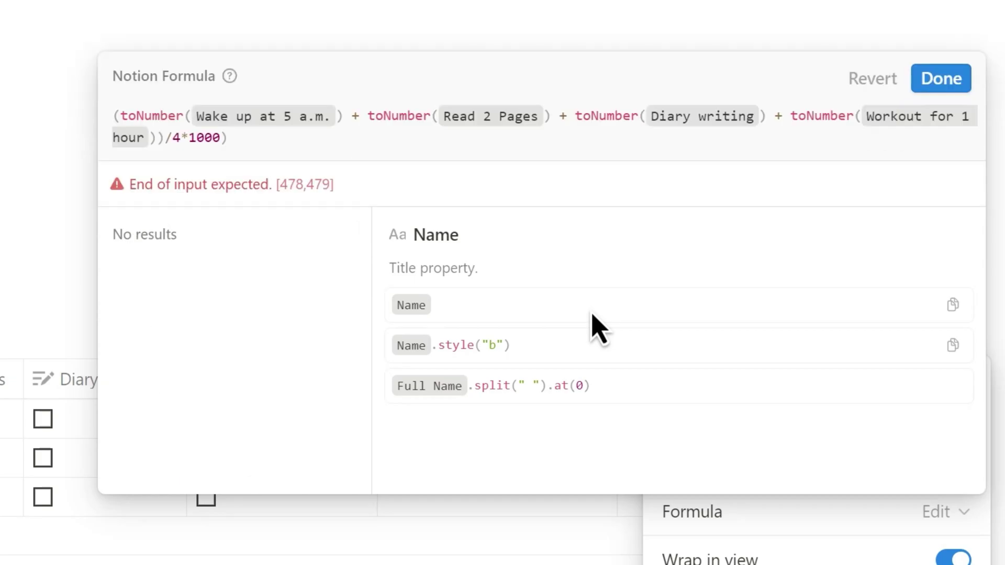
click(117, 116)
text(()
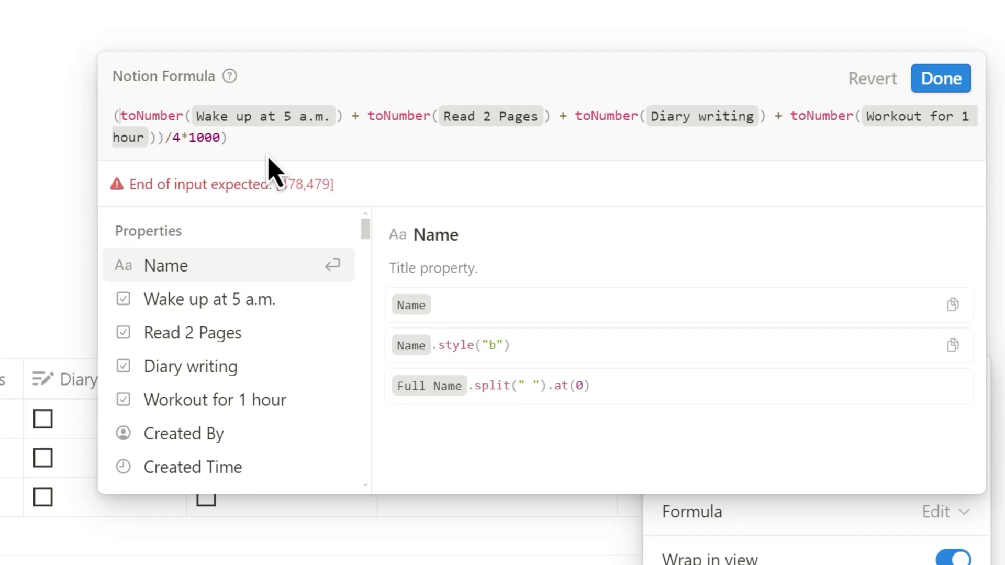
text(()
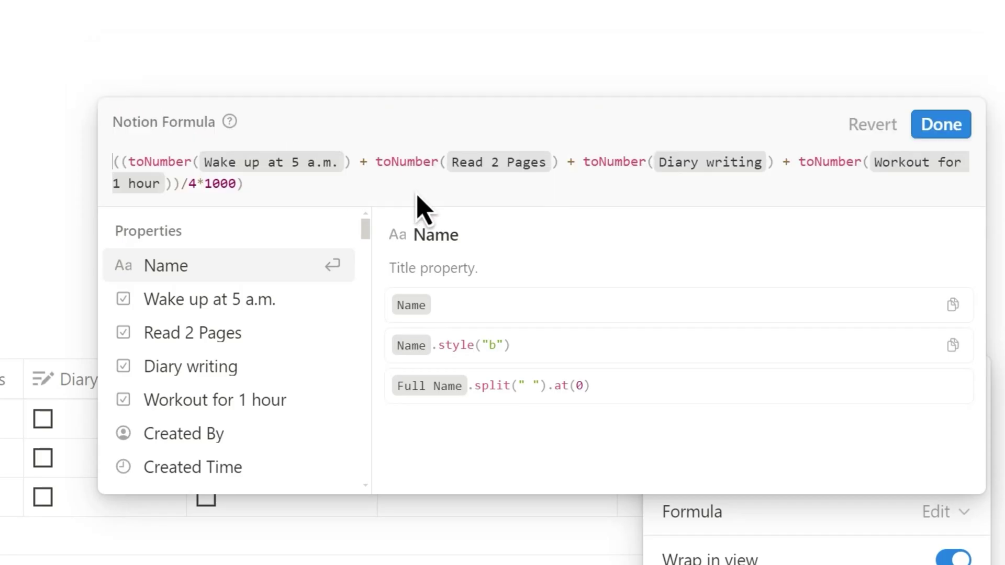
text(round)
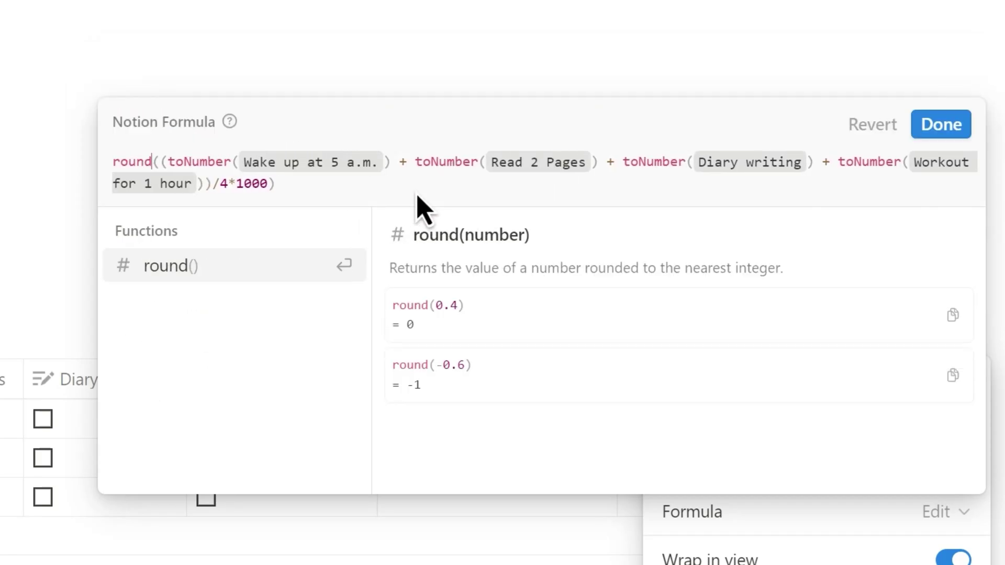
click(361, 184)
text(/)
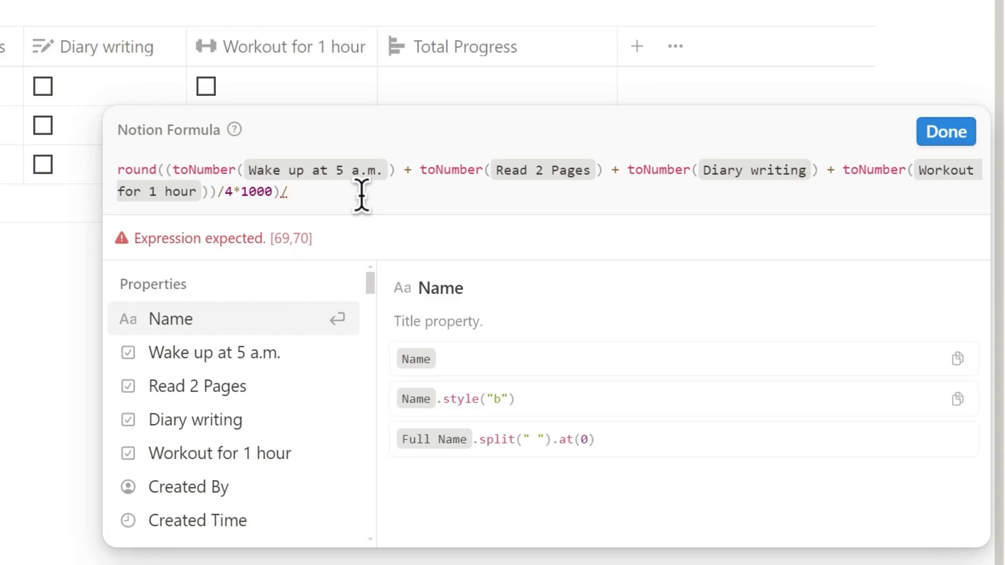
text(1000)
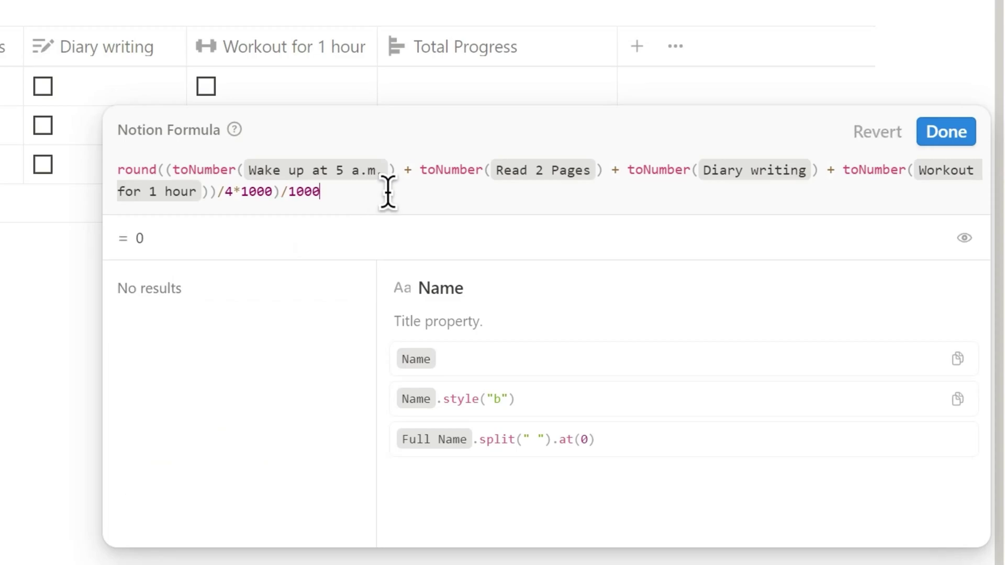
- Save the formula and format Total Progress as Percent, shown as a light gray bar
click(946, 132)
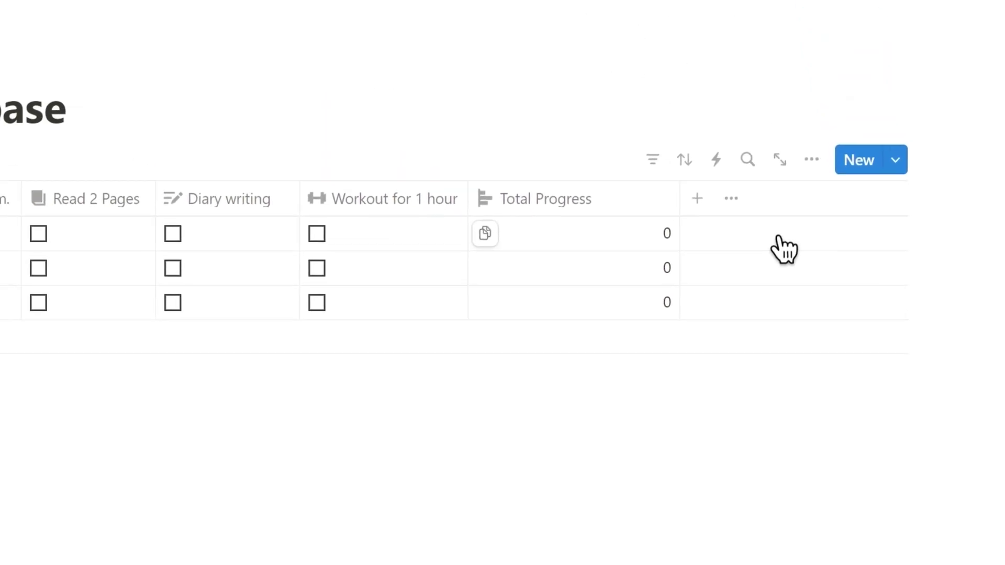
click(675, 254)
click(604, 331)
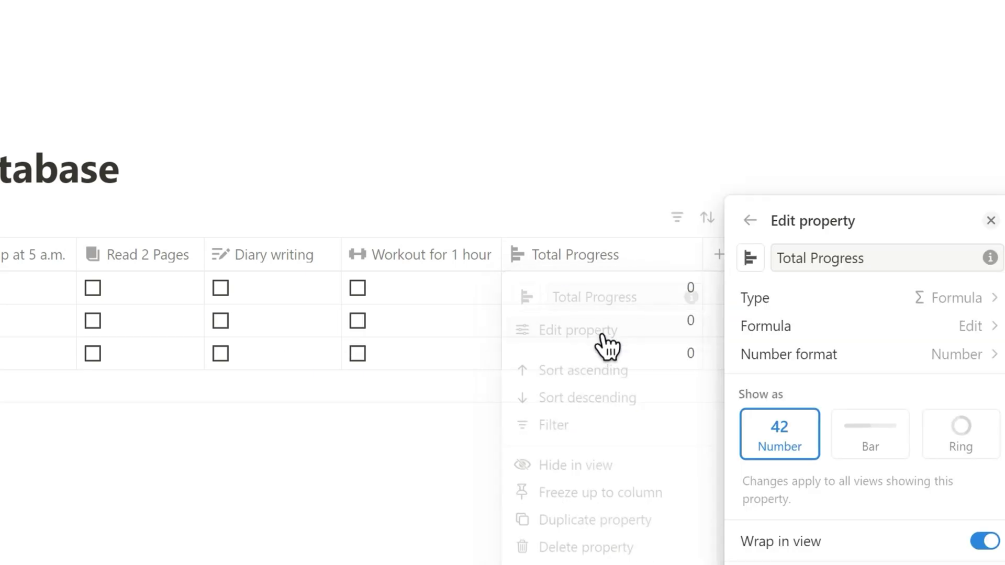
click(902, 218)
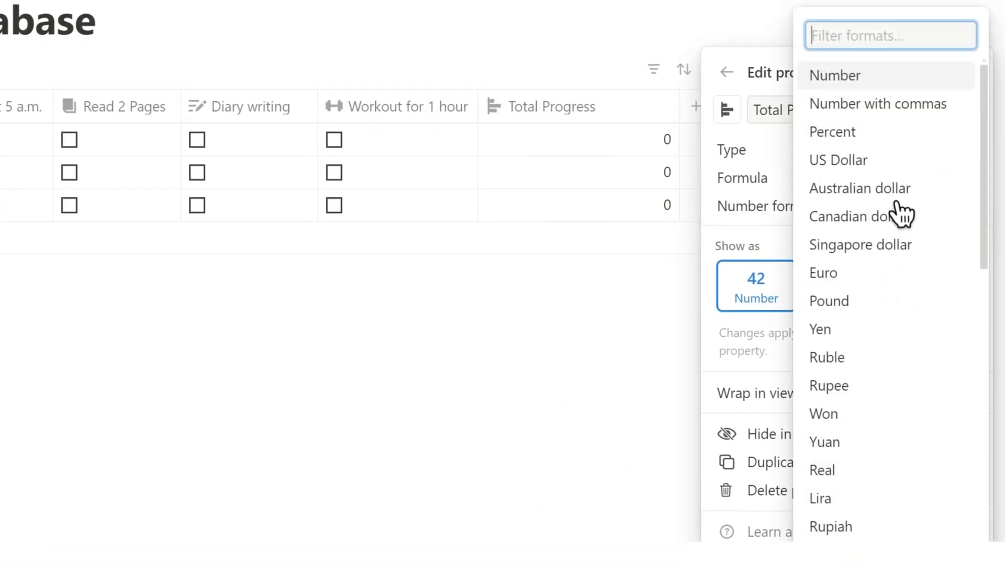
click(897, 146)
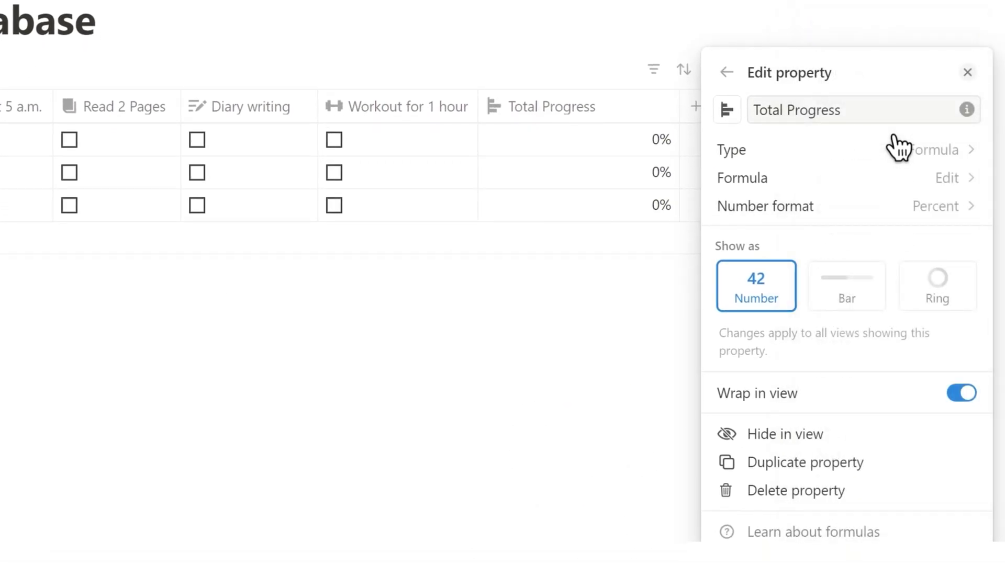
click(856, 286)
scroll(859, 289, down, 1)
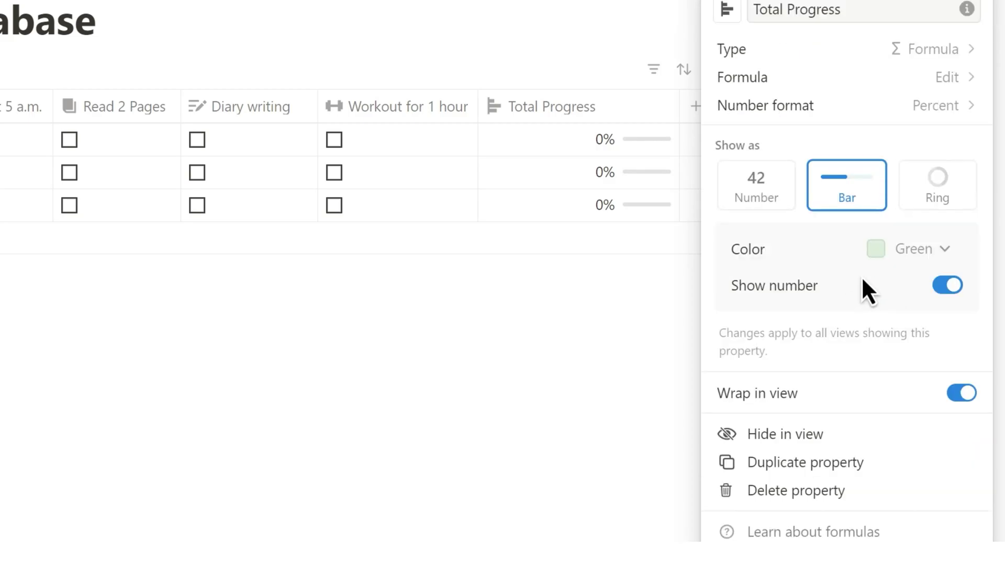
click(956, 251)
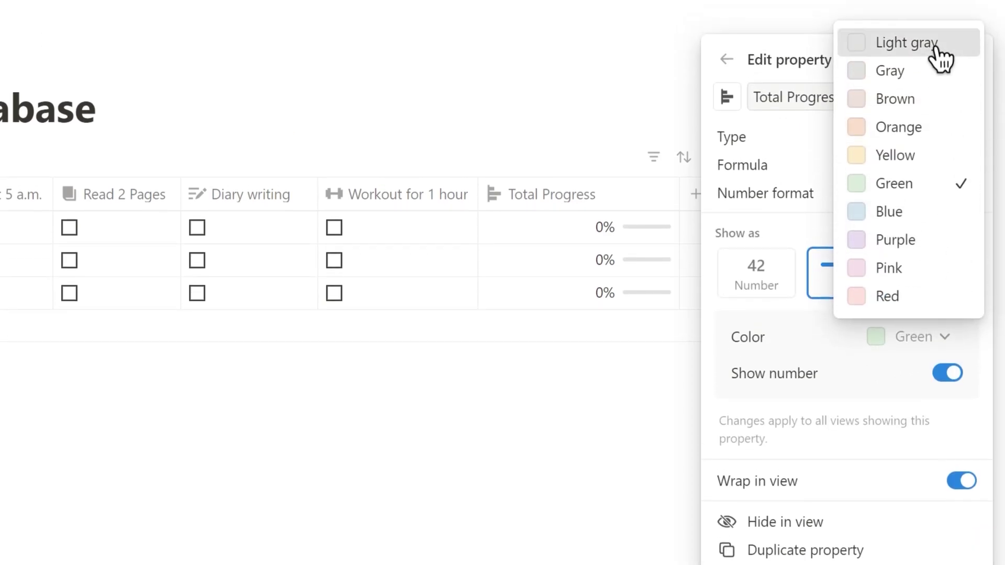
click(906, 42)
click(991, 68)
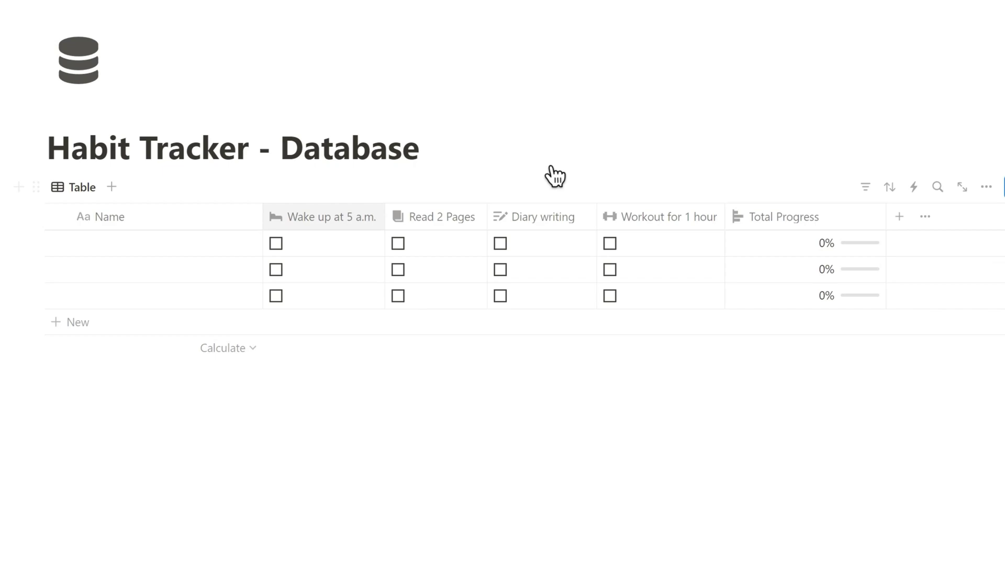
- Tick all four habits in the first row and narrow the Name column
click(275, 244)
click(397, 243)
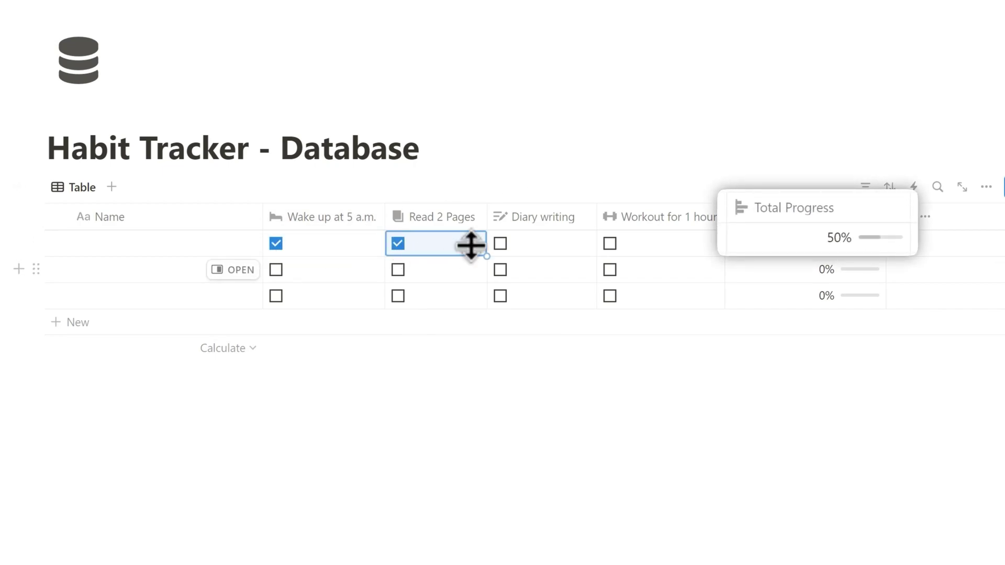
click(500, 243)
click(610, 244)
drag(262, 219, 165, 223)
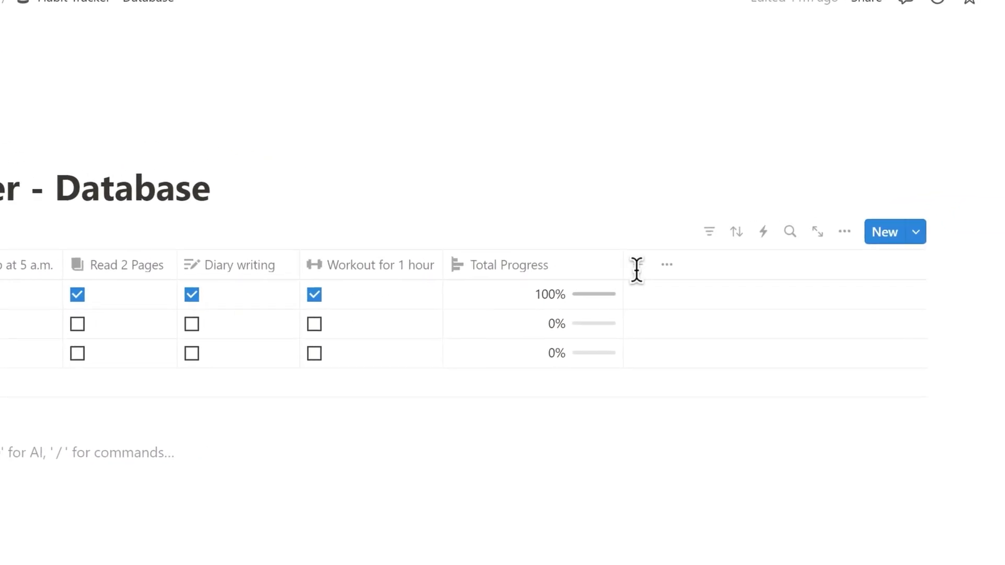
- Add a Date property to the habit tracker table
click(613, 271)
text(da)
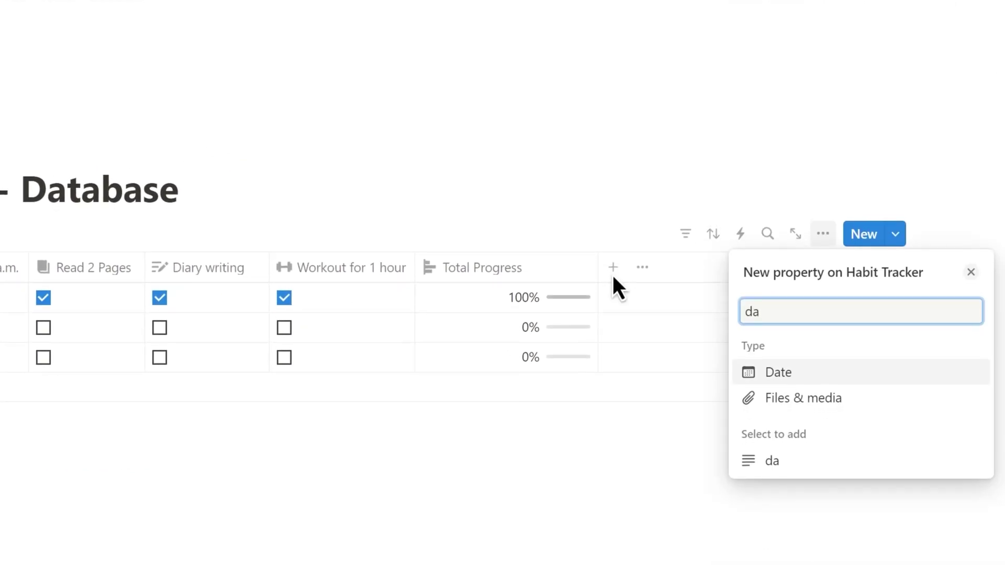
click(771, 324)
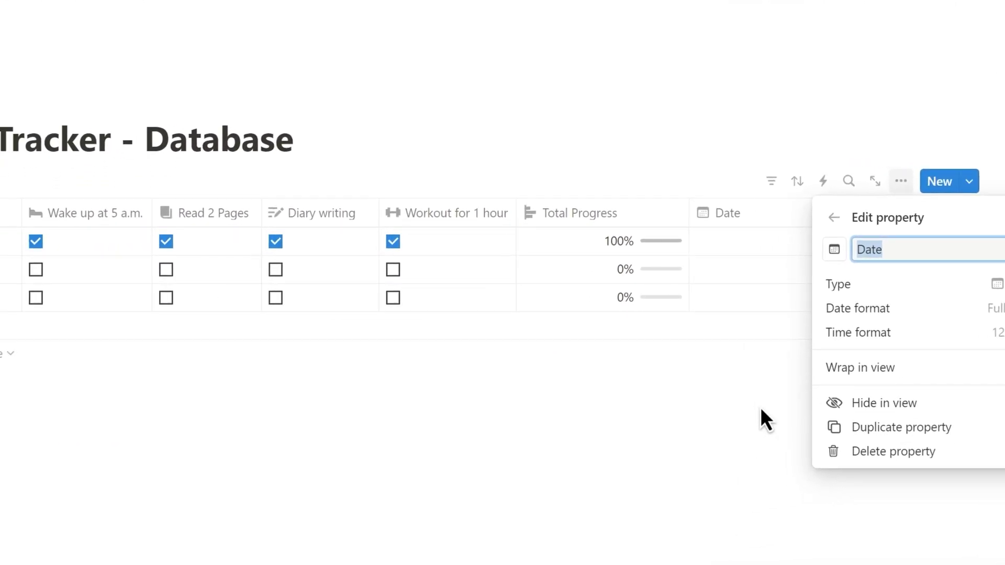
click(842, 412)
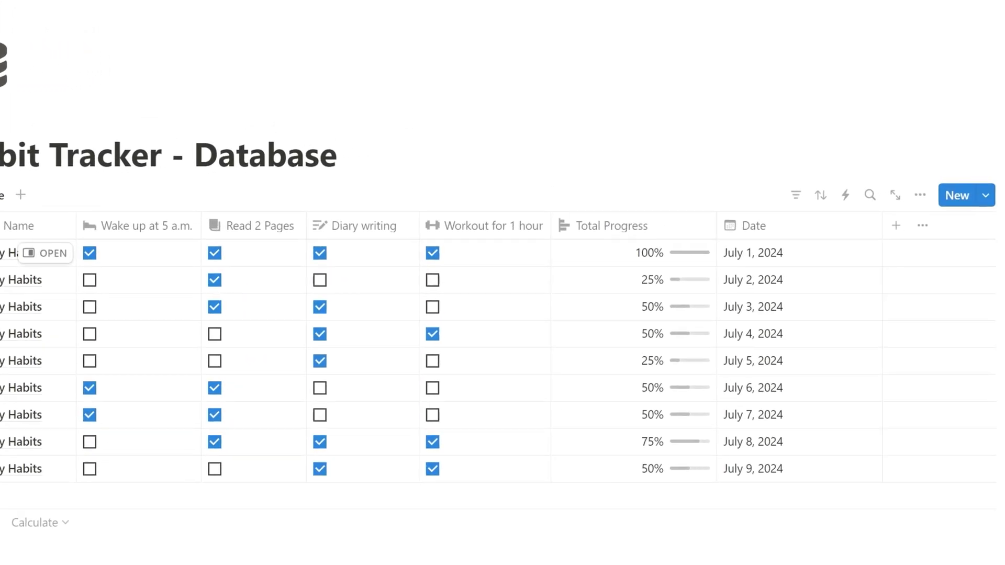
- Create a Daily Habits page template with its Date set to Today
click(900, 205)
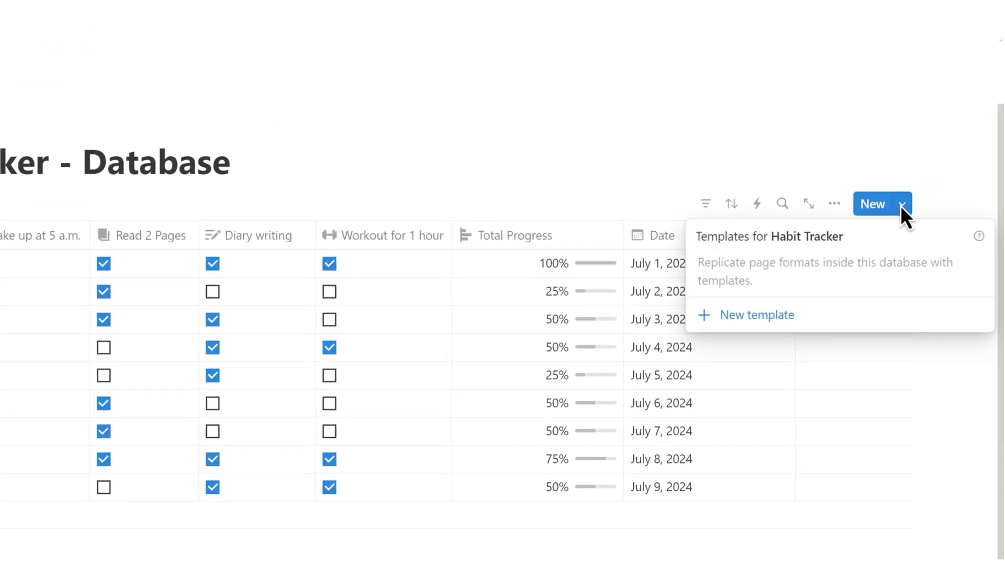
click(794, 321)
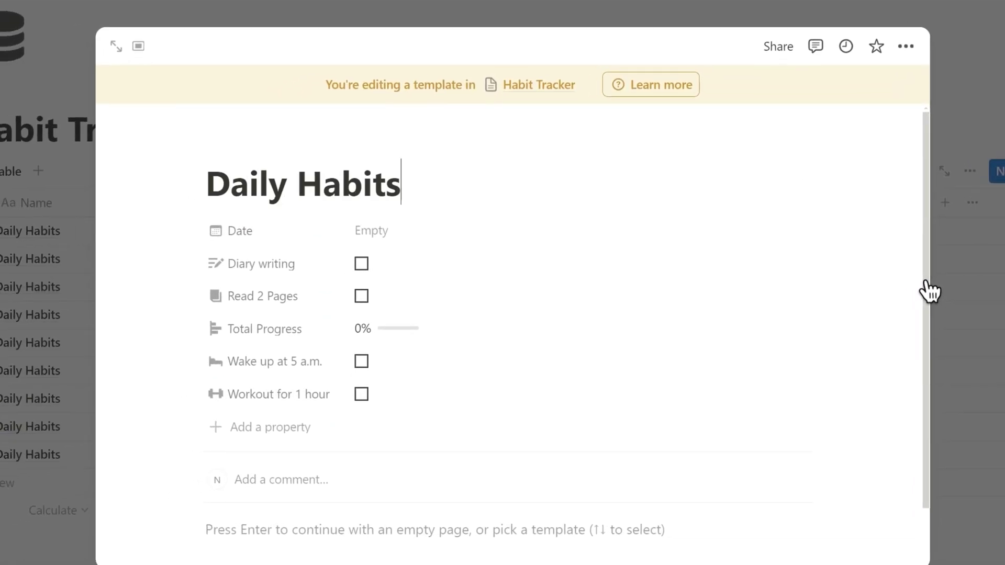
click(472, 231)
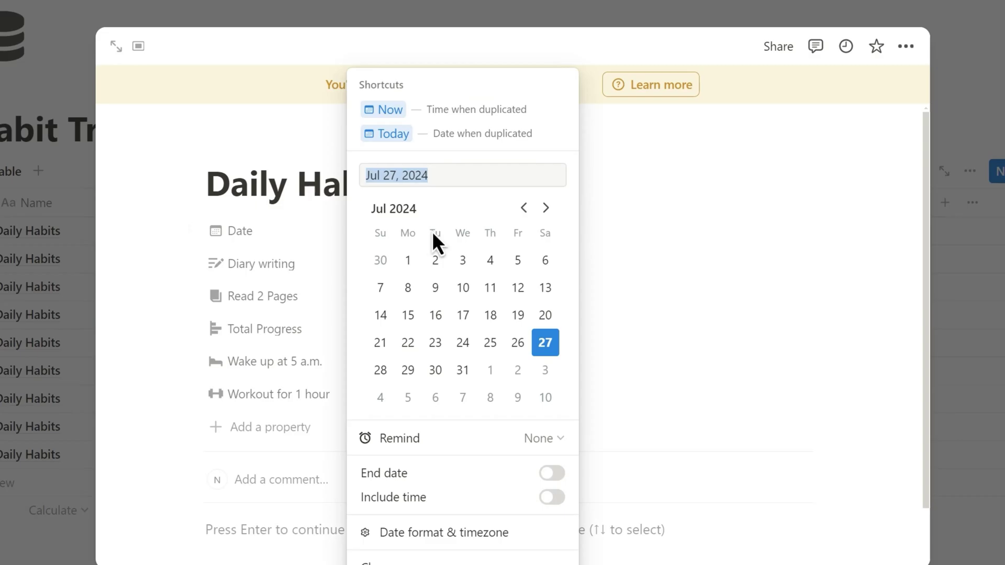
click(389, 133)
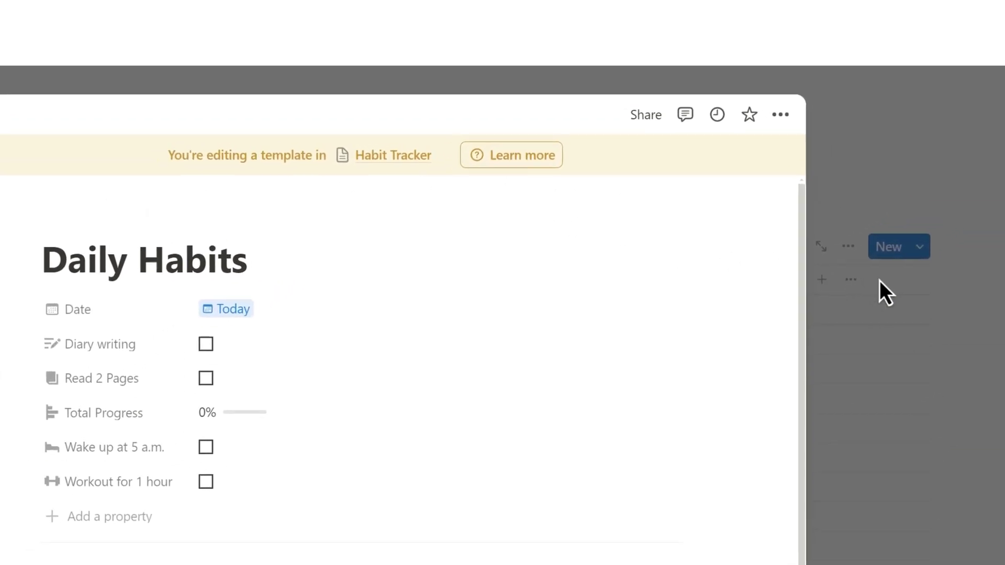
click(879, 280)
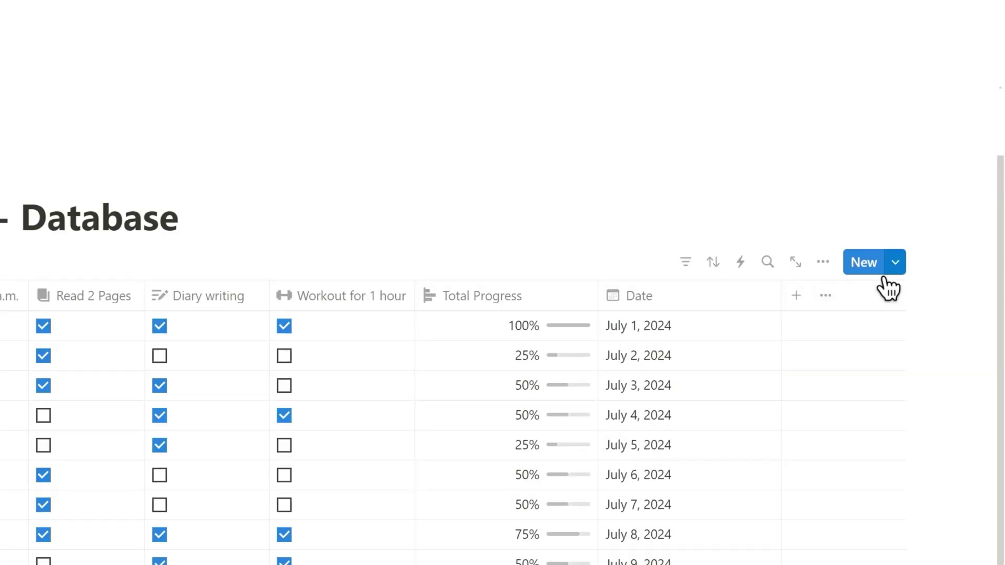
- Make Daily Habits the default template for all Habit Tracker views
click(895, 262)
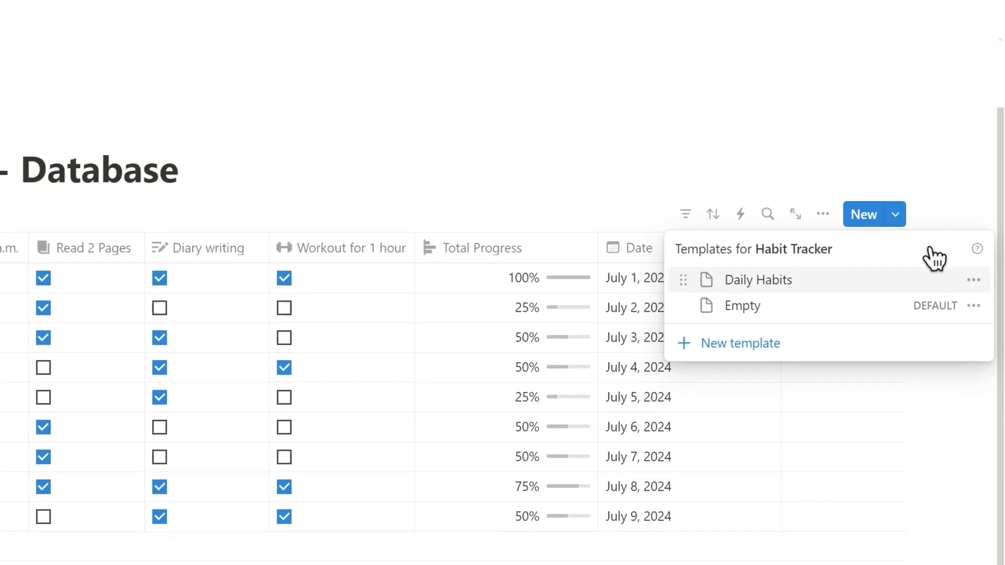
click(977, 267)
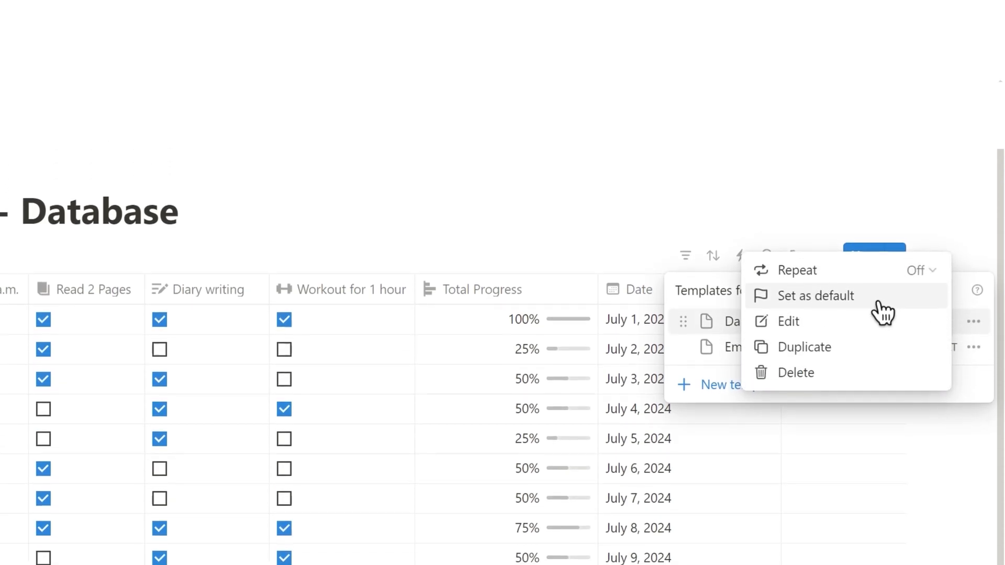
click(877, 303)
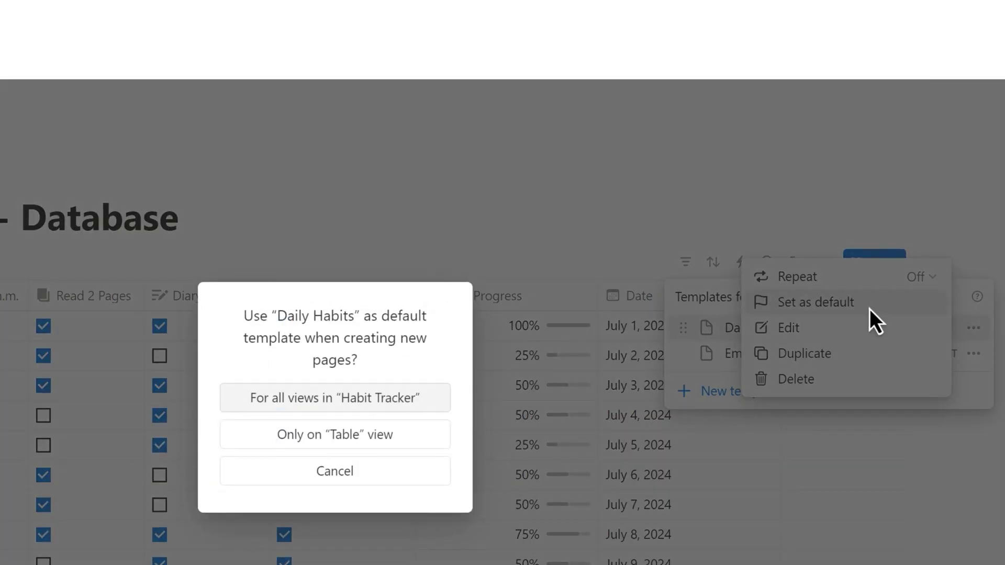
click(335, 398)
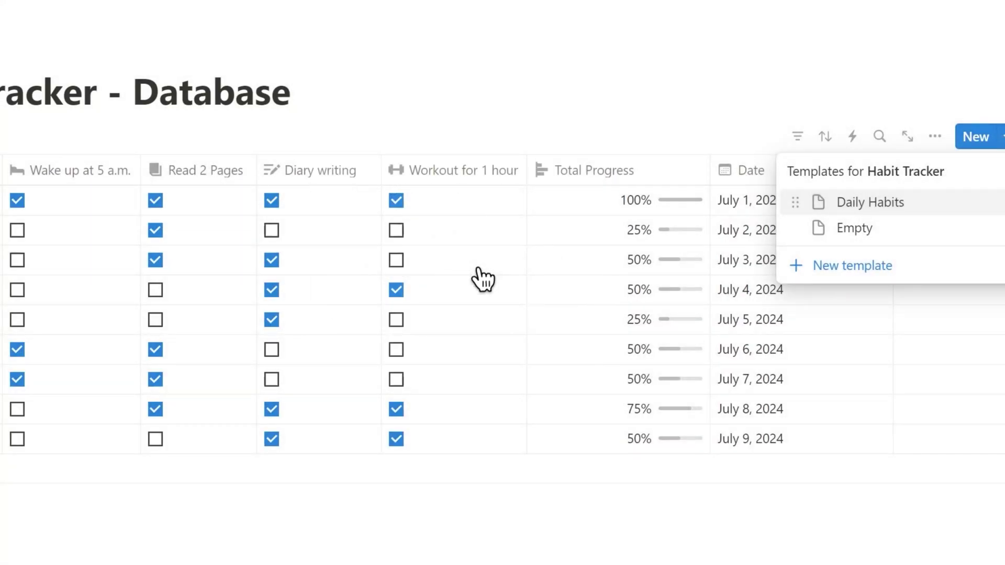
- Set the Daily Habits template to repeat daily
click(991, 202)
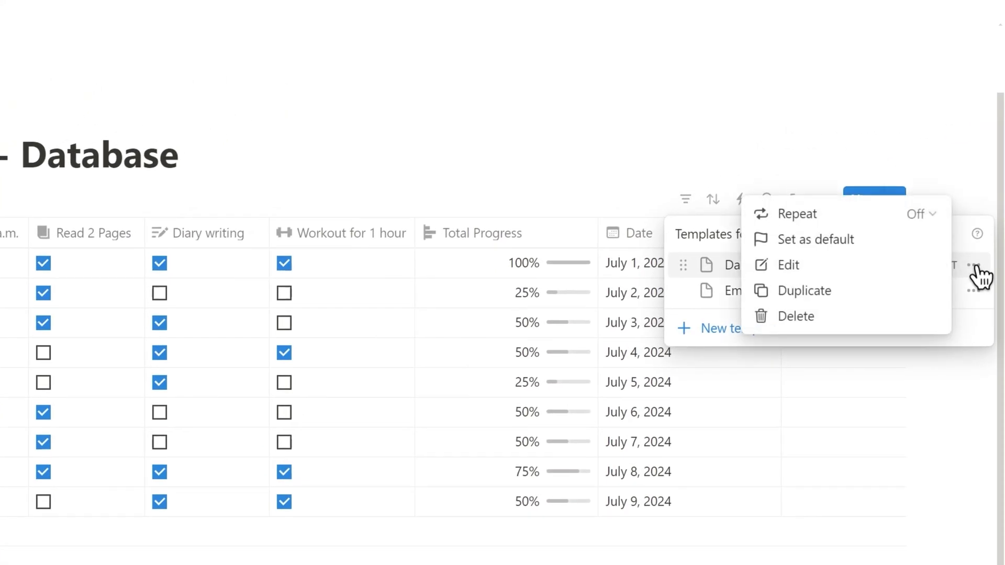
click(919, 214)
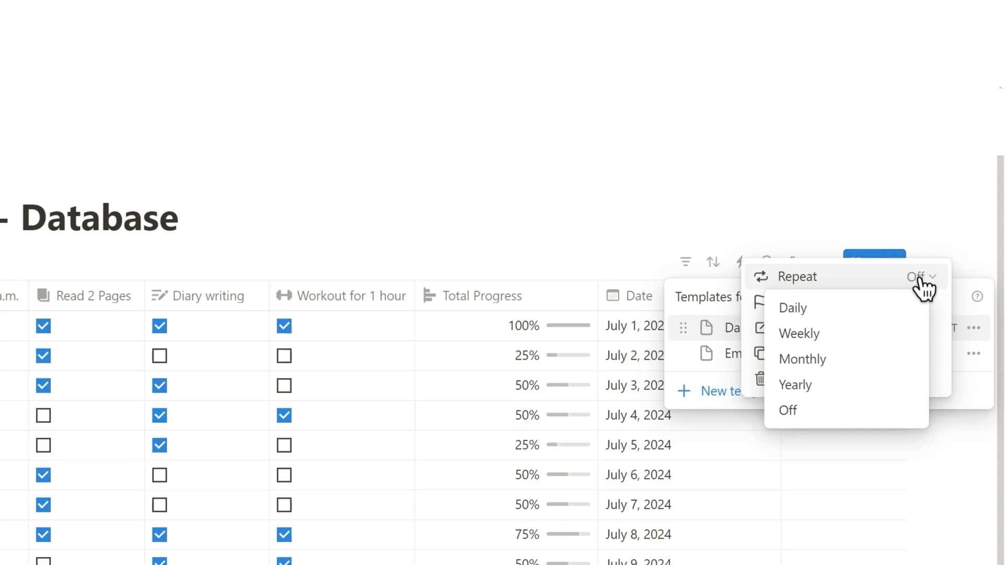
click(857, 308)
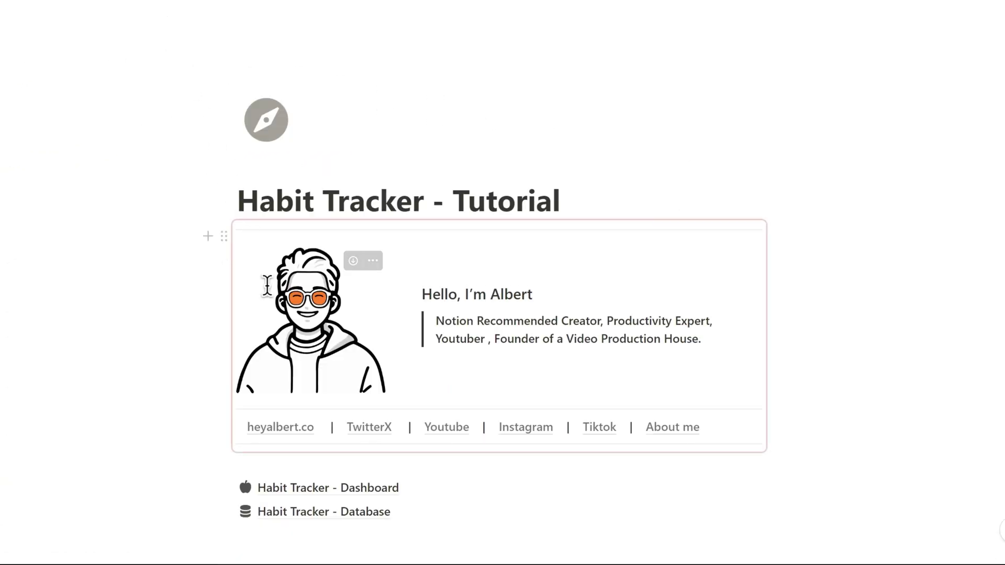
- Open the Habit Tracker - Dashboard page and insert a '2 columns' block below its title
click(346, 487)
click(322, 357)
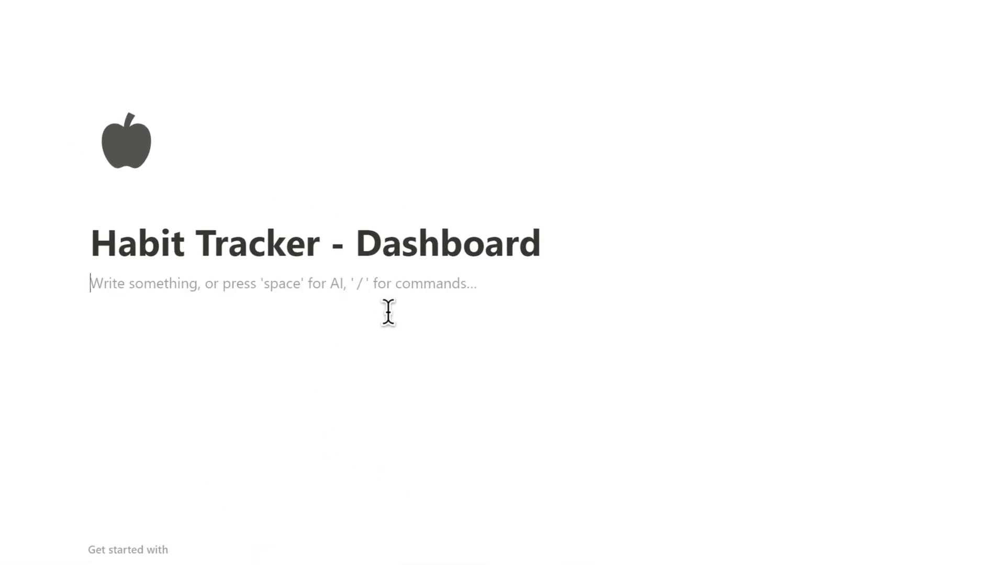
text(/2)
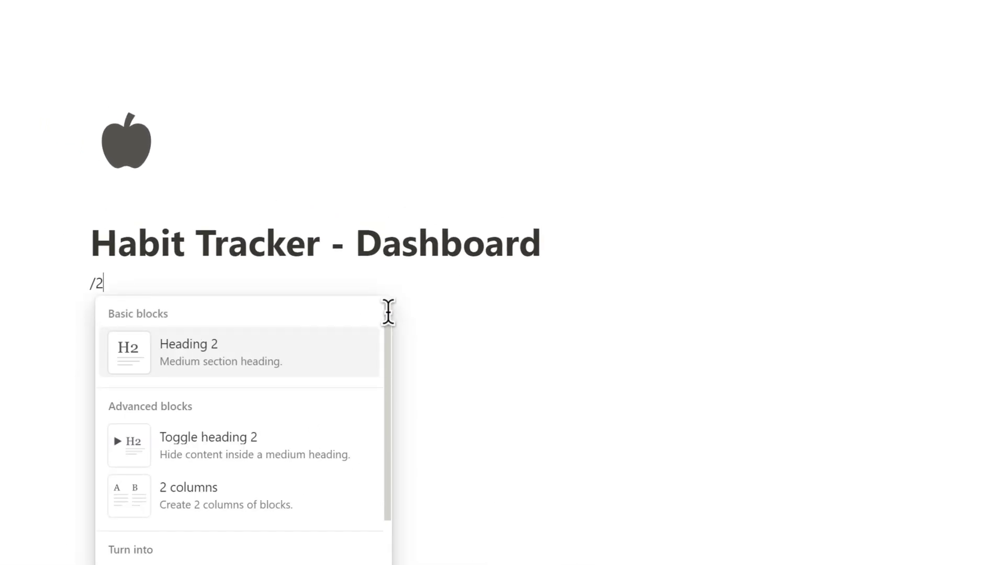
mouse_move(142, 402)
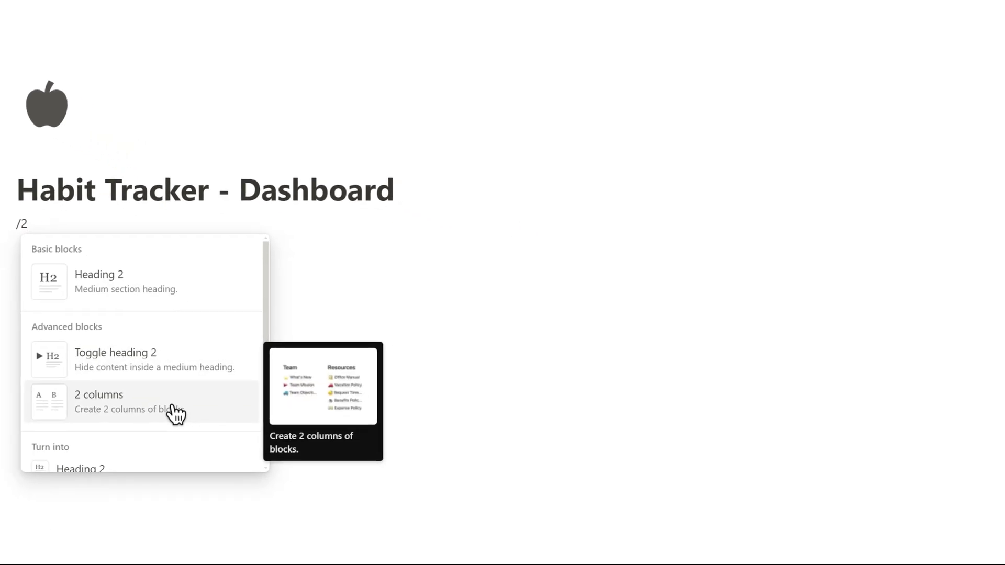
click(176, 413)
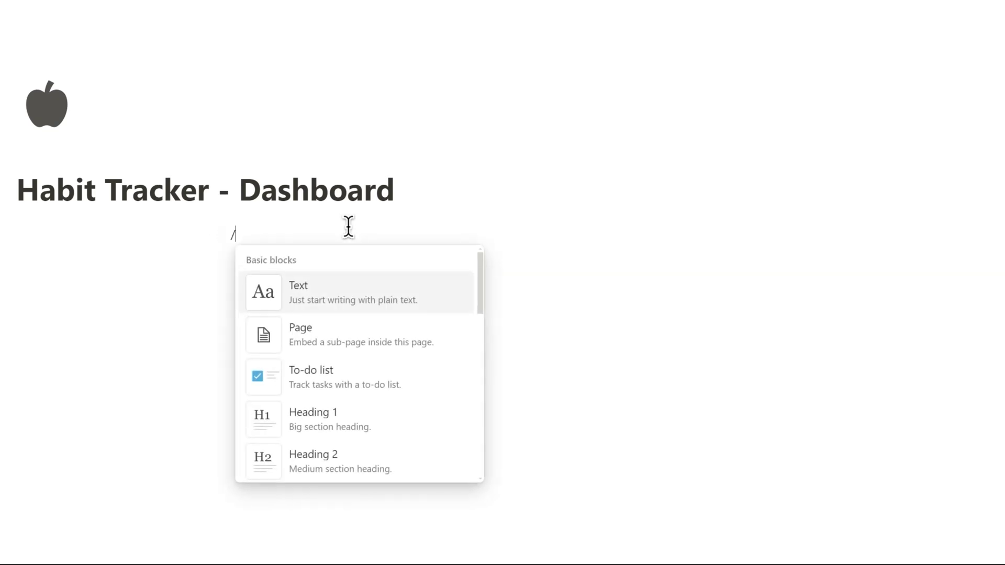
text(view)
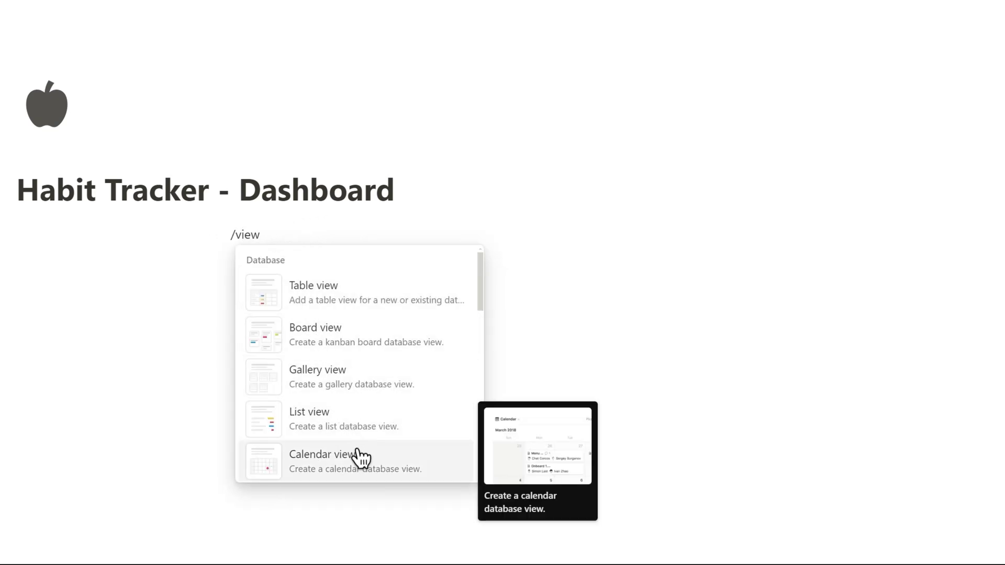
- Add a Calendar view linked to the Habit Tracker database with its title hidden
click(321, 459)
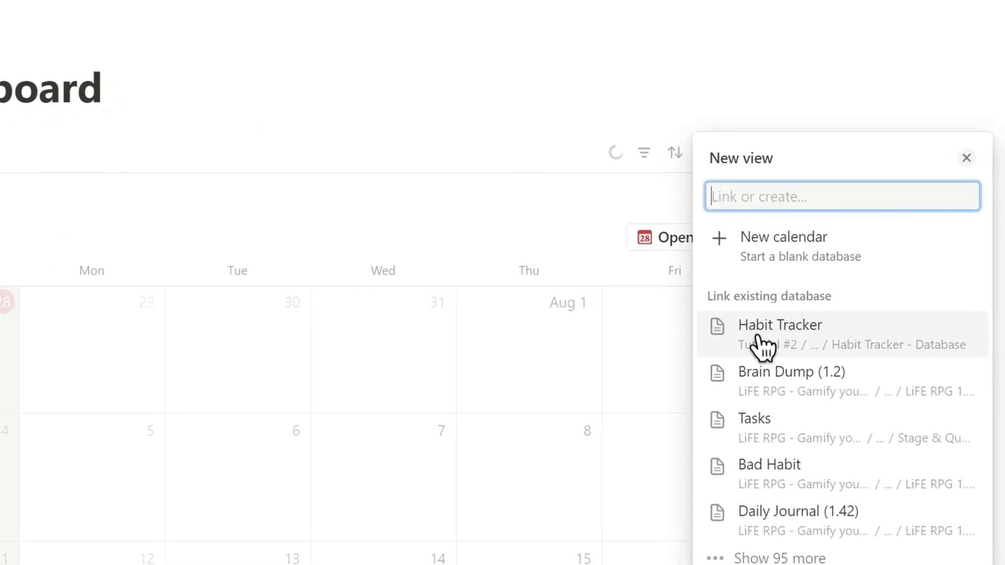
click(823, 346)
click(359, 173)
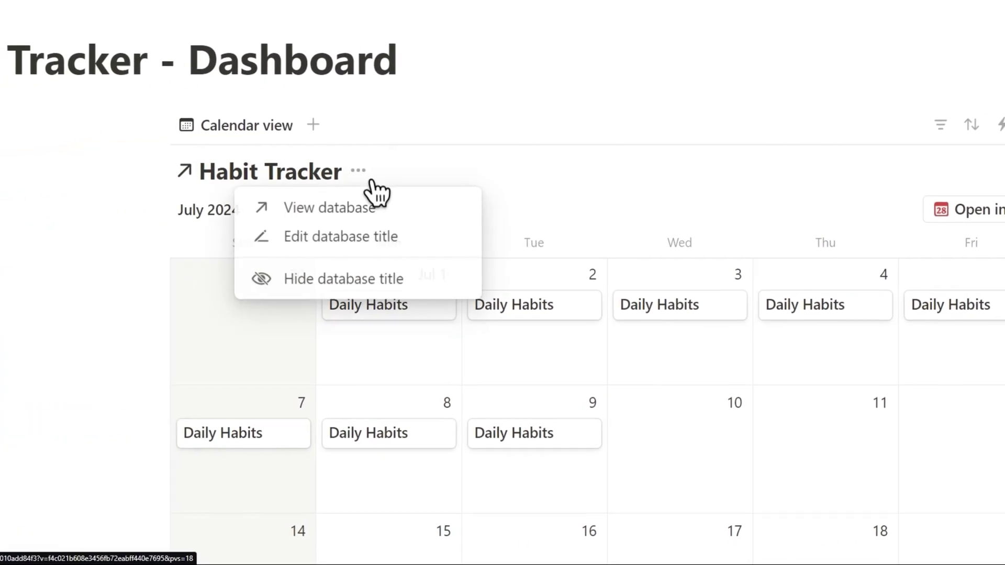
click(365, 281)
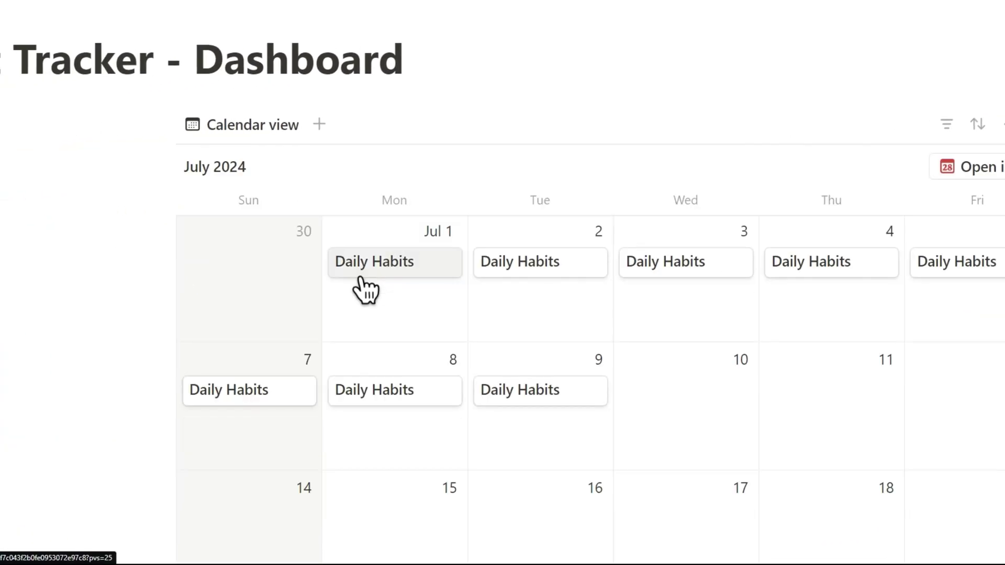
- Show Diary writing, Read 2 Pages, Wake up at 5 a.m., Workout and Total Progress on calendar cards
click(863, 284)
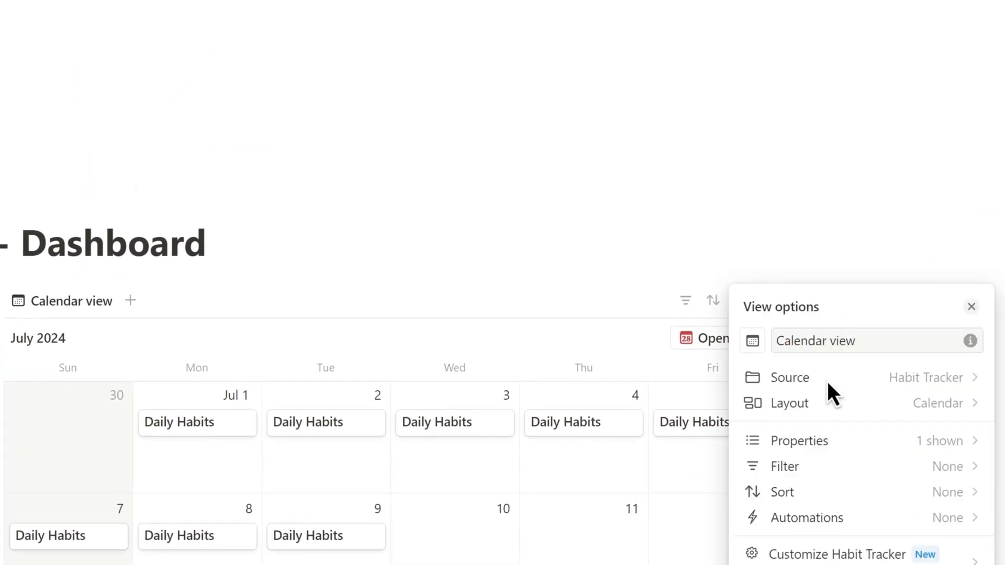
scroll(830, 392, down, 3)
click(830, 318)
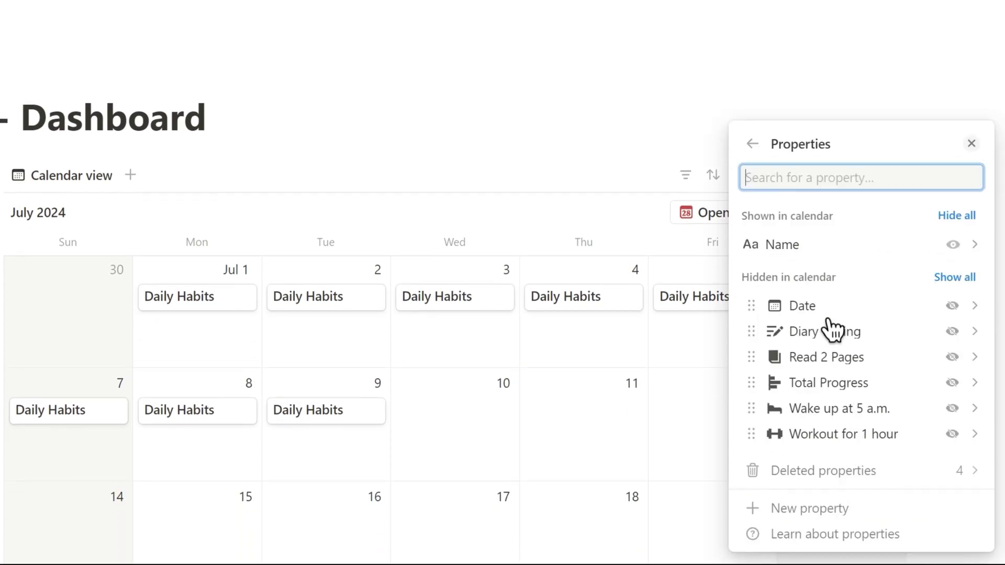
click(952, 331)
click(952, 357)
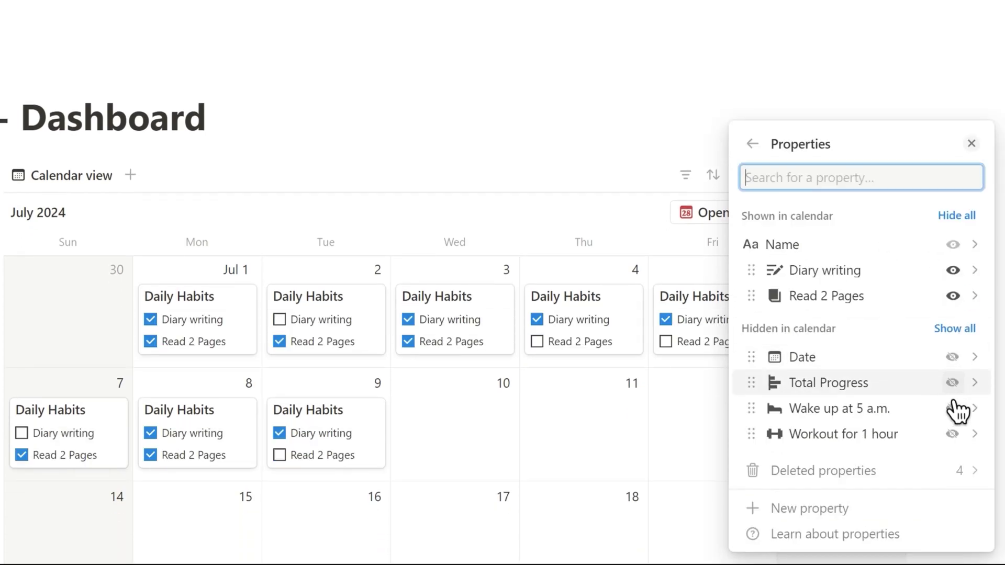
click(952, 408)
click(952, 434)
click(952, 408)
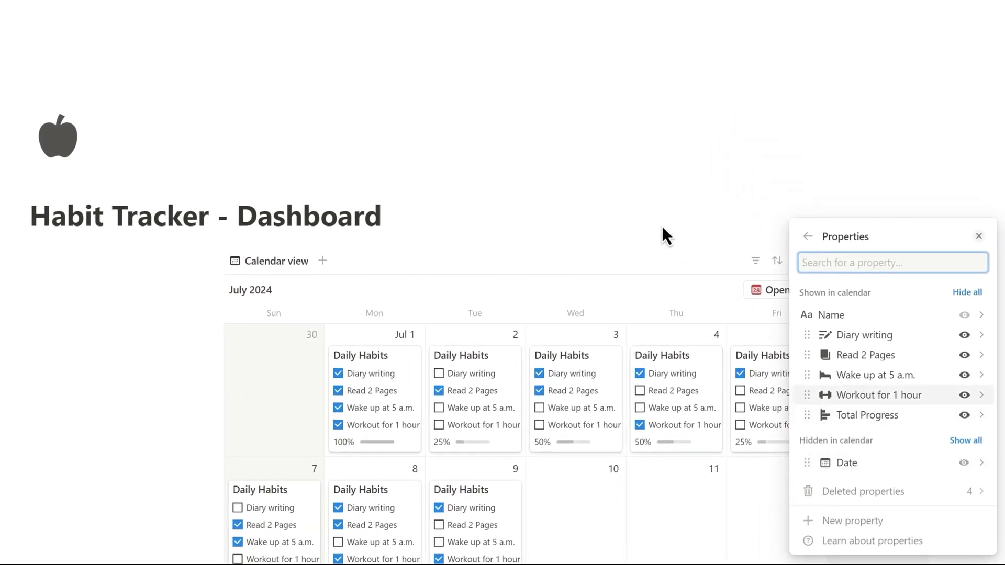
click(662, 226)
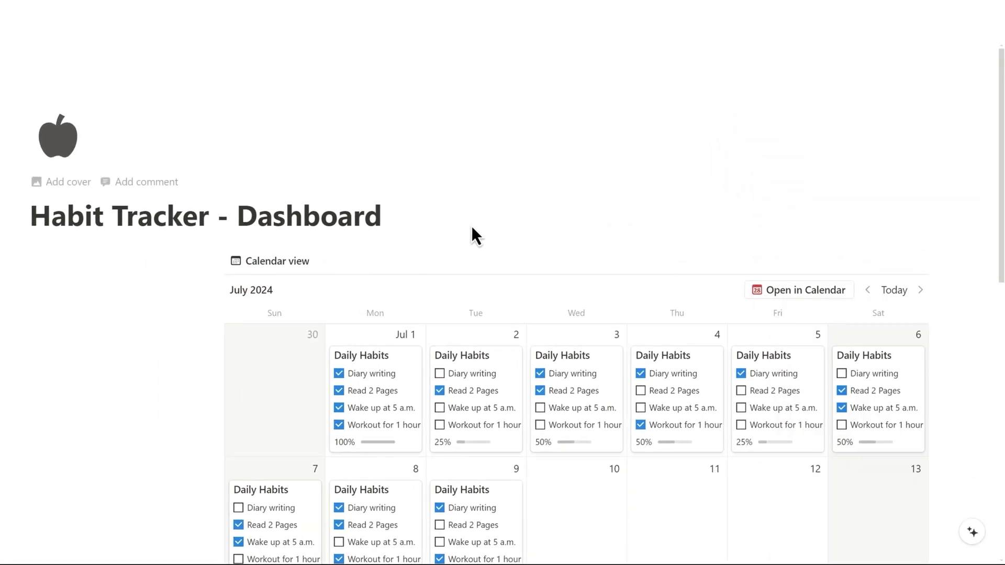
- Duplicate the Calendar view as Weekly View and show the calendar by Week
click(277, 261)
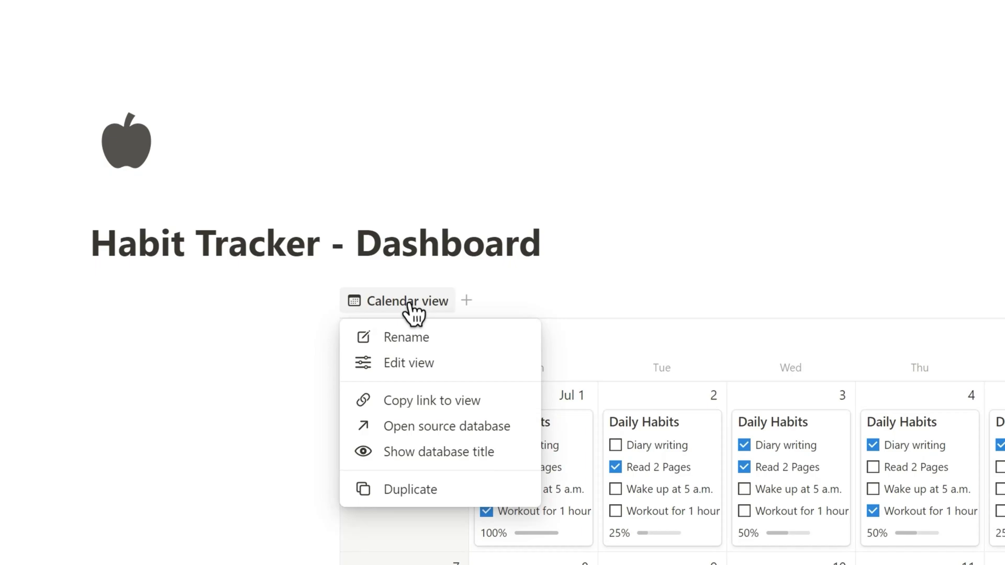
scroll(414, 353, down, 2)
click(408, 365)
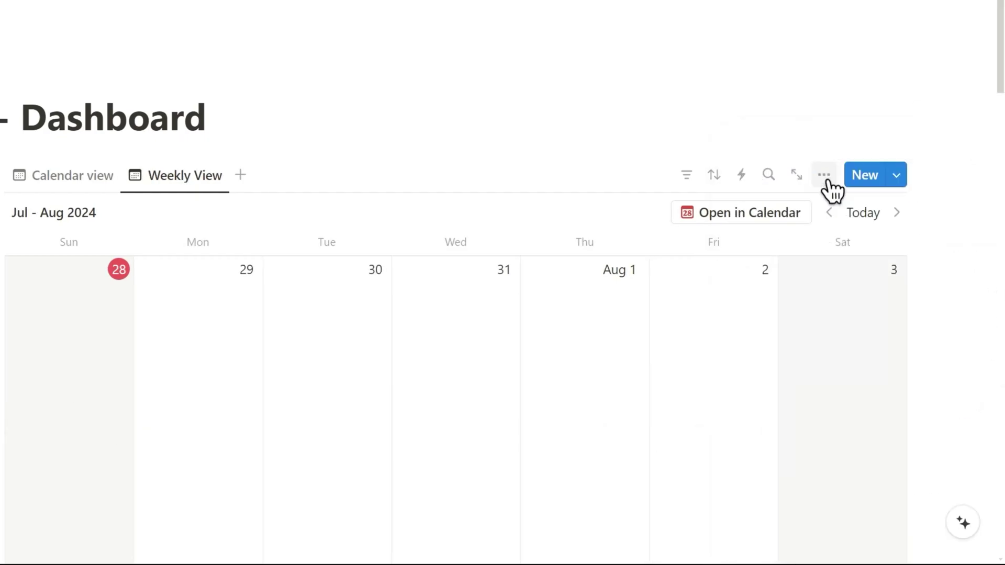
click(824, 174)
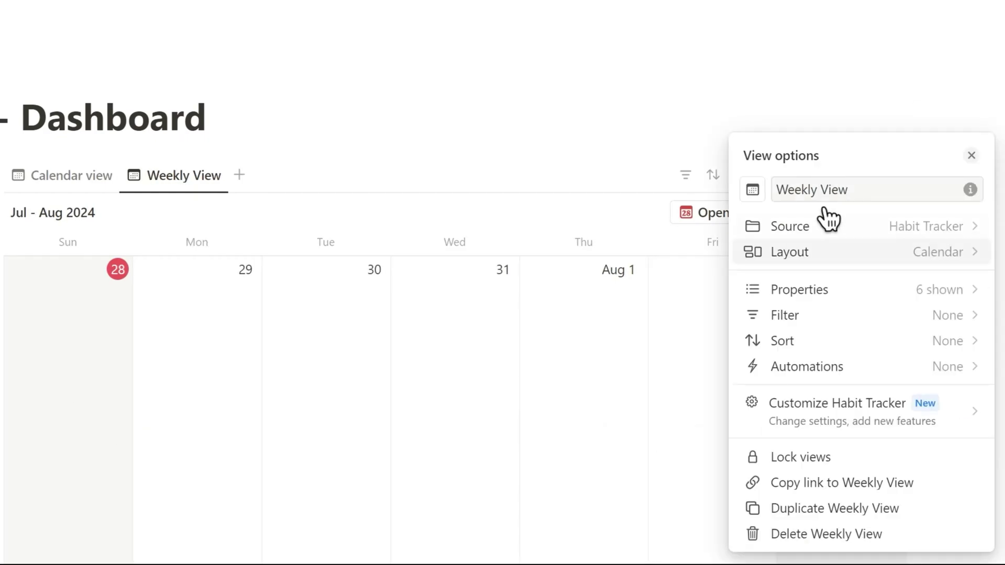
click(823, 249)
click(942, 420)
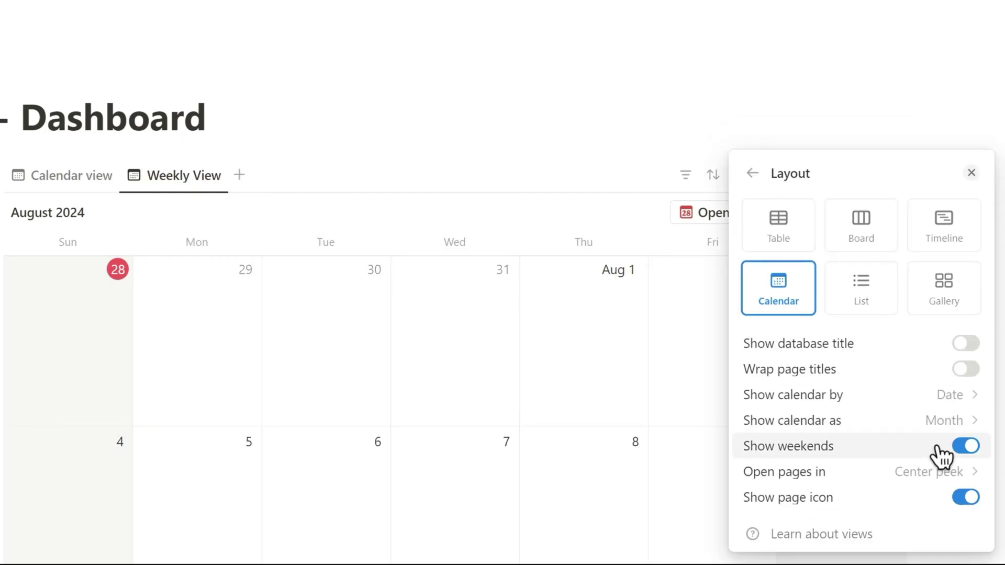
click(949, 420)
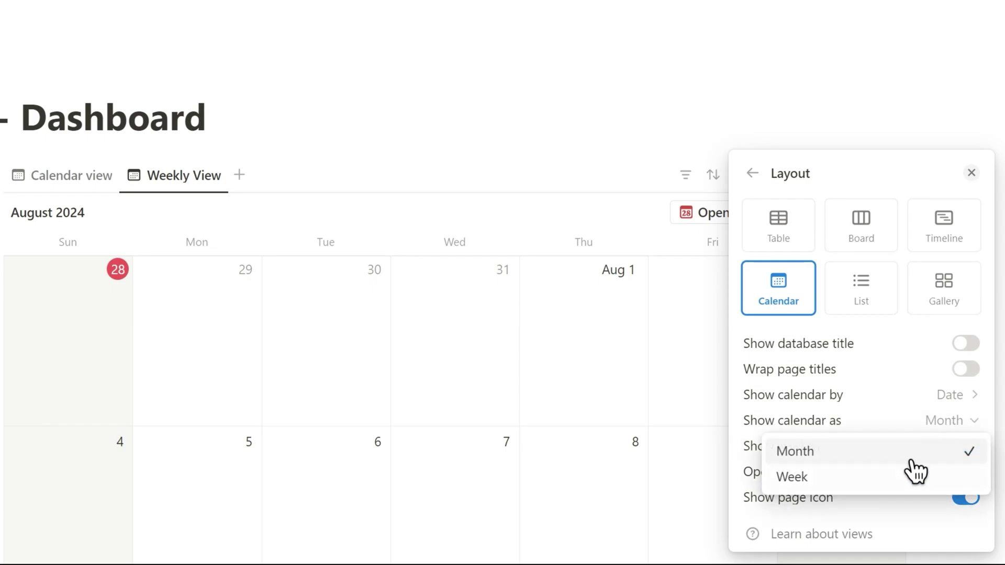
click(887, 475)
click(585, 371)
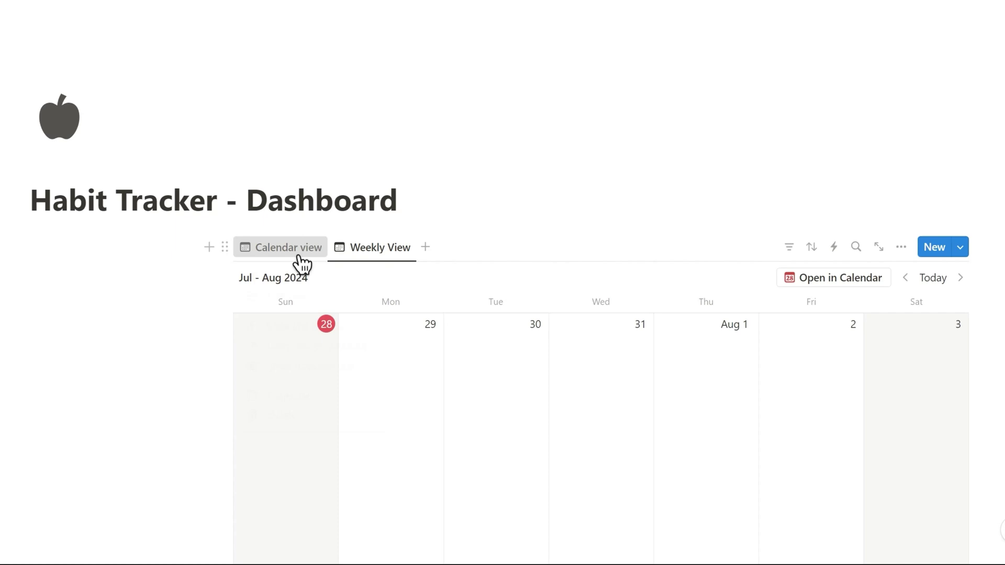
- Rename the original view to Monthly View and place it after Weekly View
right_click(298, 250)
click(300, 276)
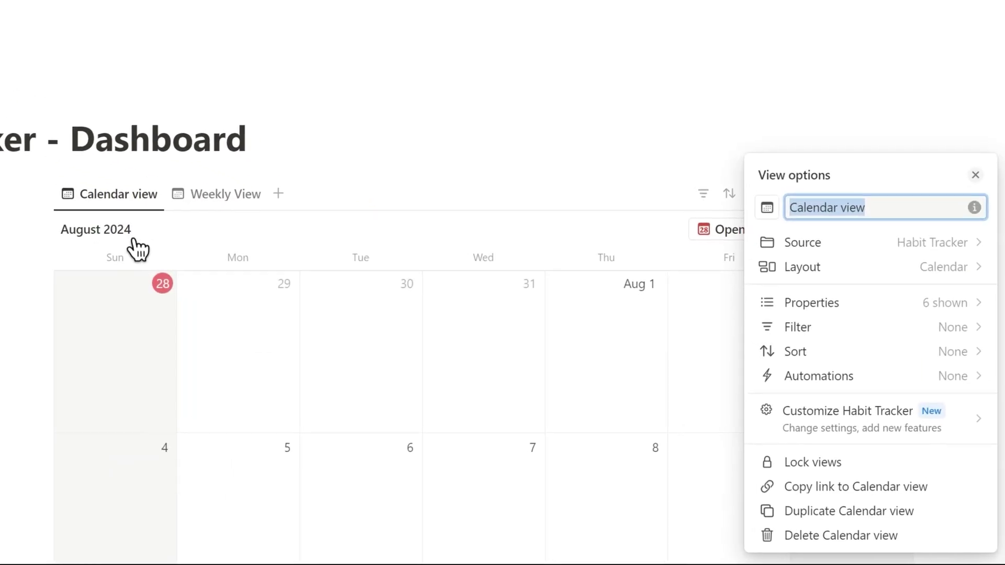
key(BackSpace)
text(Monthly View)
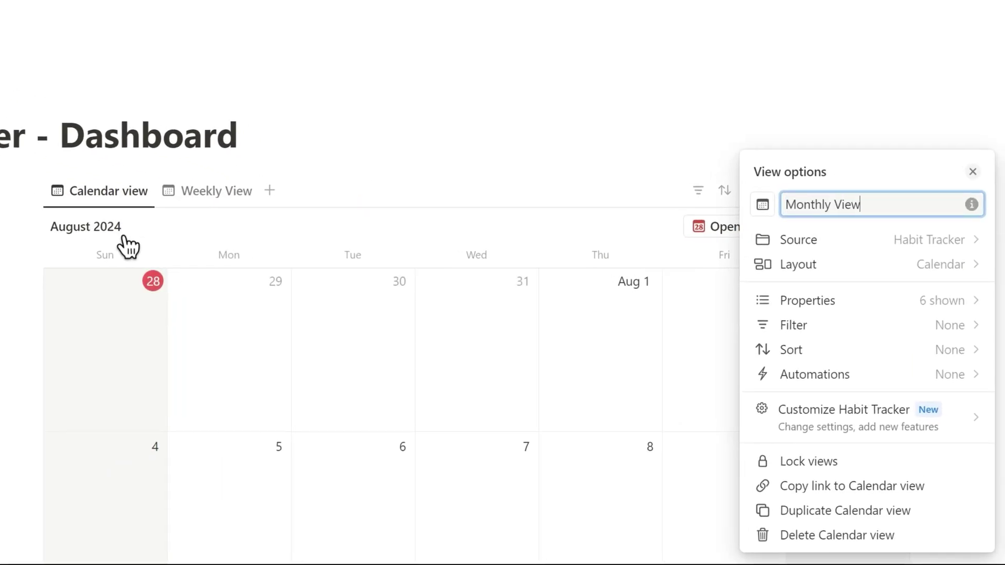
key(Return)
drag(181, 191, 299, 202)
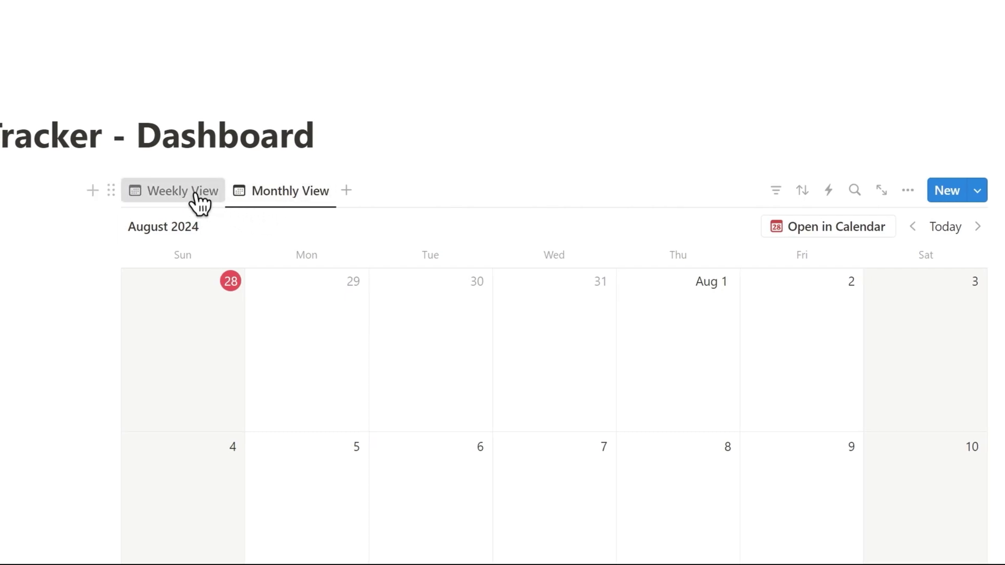
click(182, 191)
scroll(196, 205, down, 2)
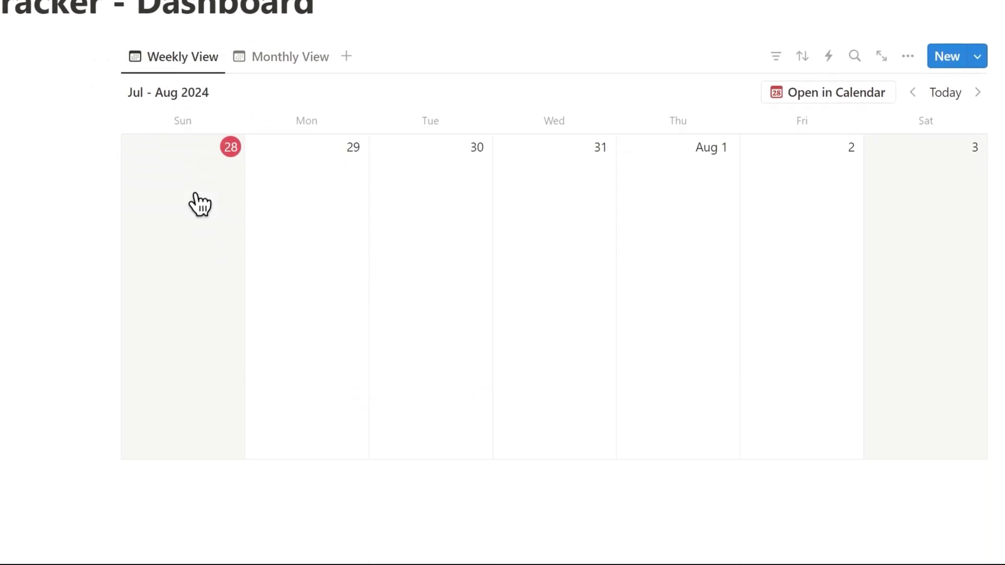
click(286, 57)
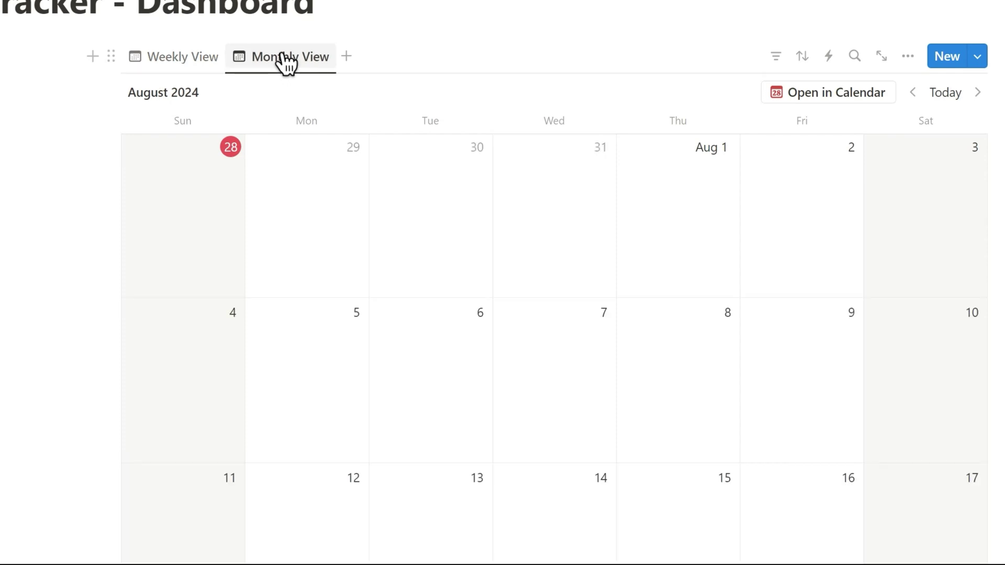
- Return the calendar to July 2024 and switch to the Weekly View tab
click(914, 93)
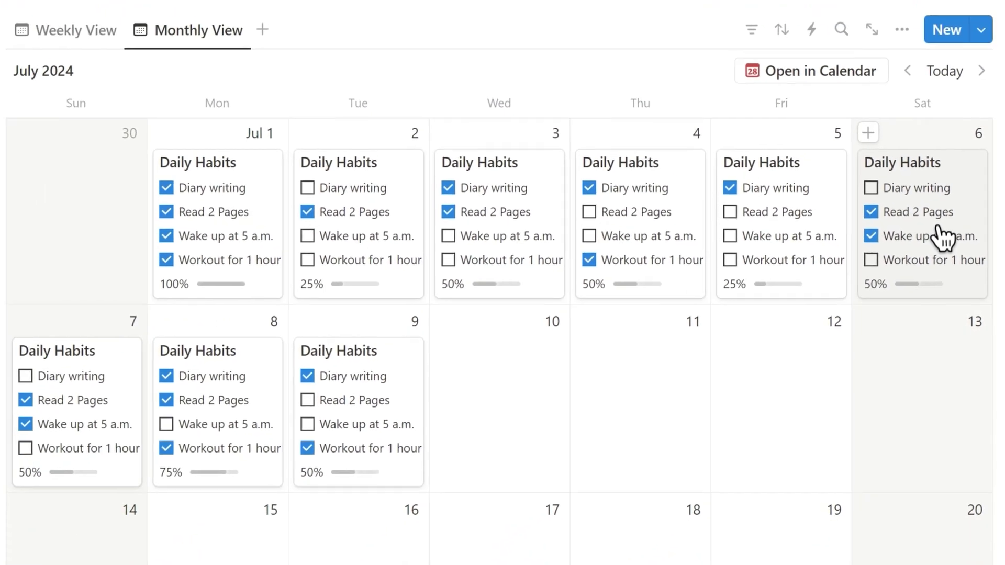
click(78, 35)
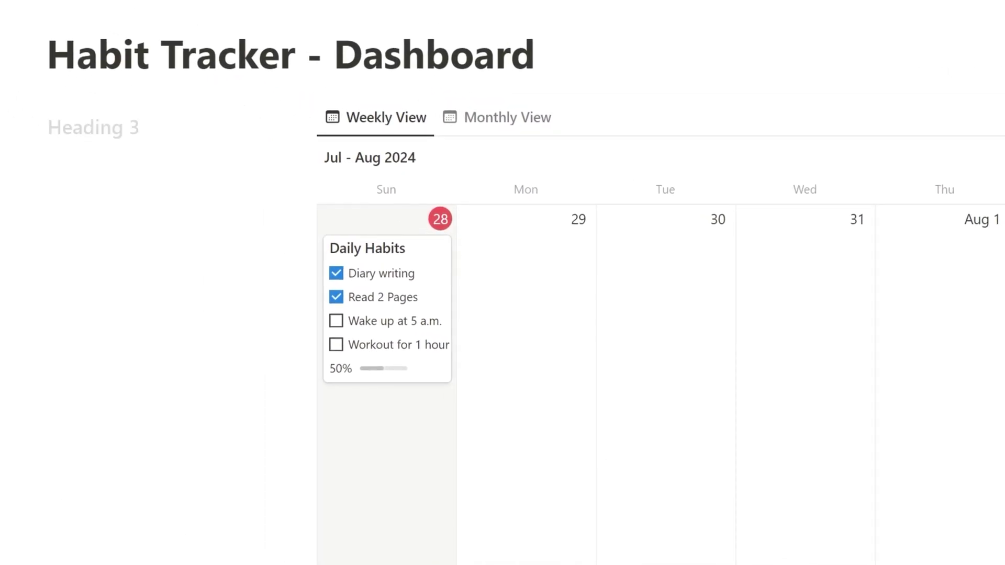
text(Current Cycl)
- Add a Gallery view named Today below Current Cycle, linked to Habit Tracker
key(Return)
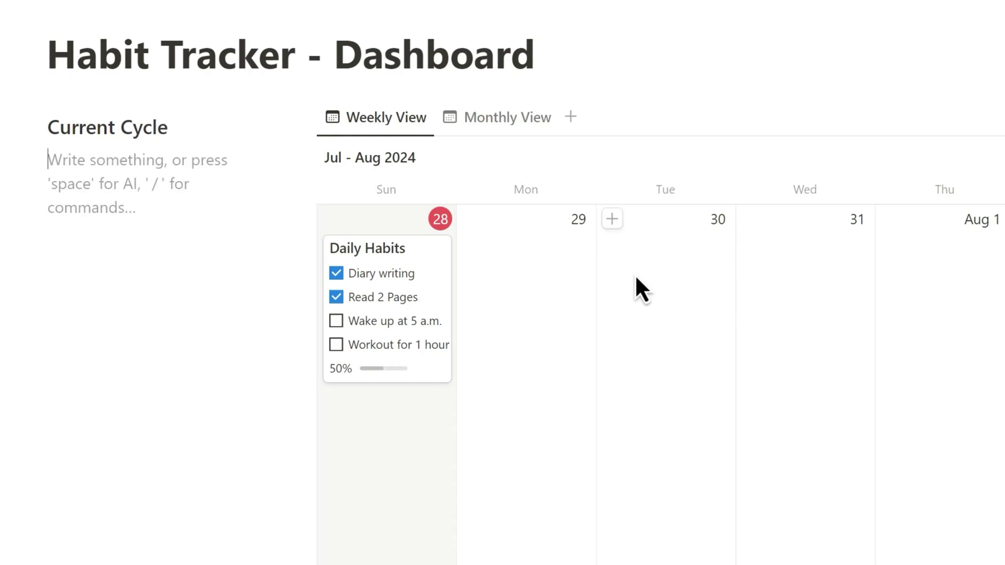
text(/ga)
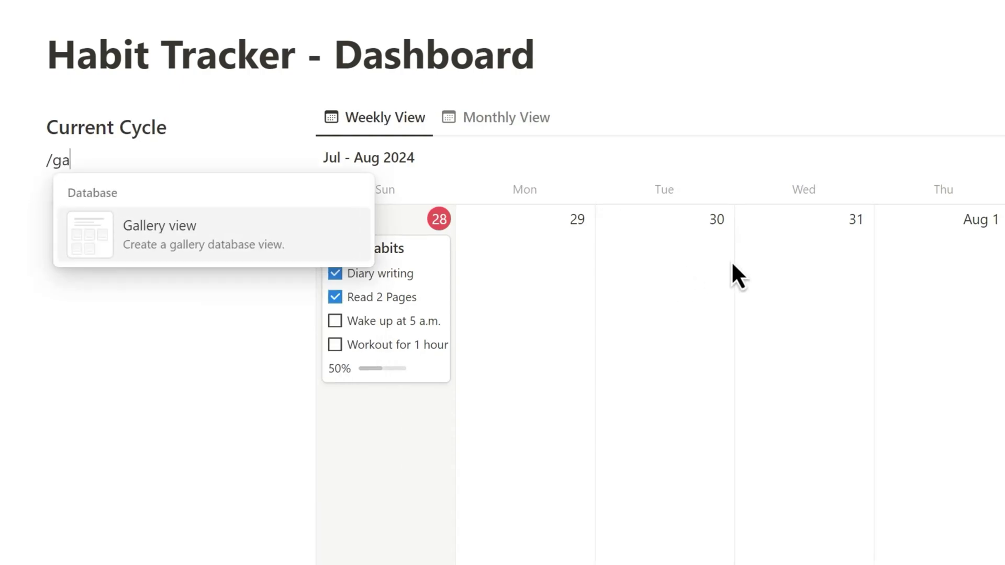
key(Return)
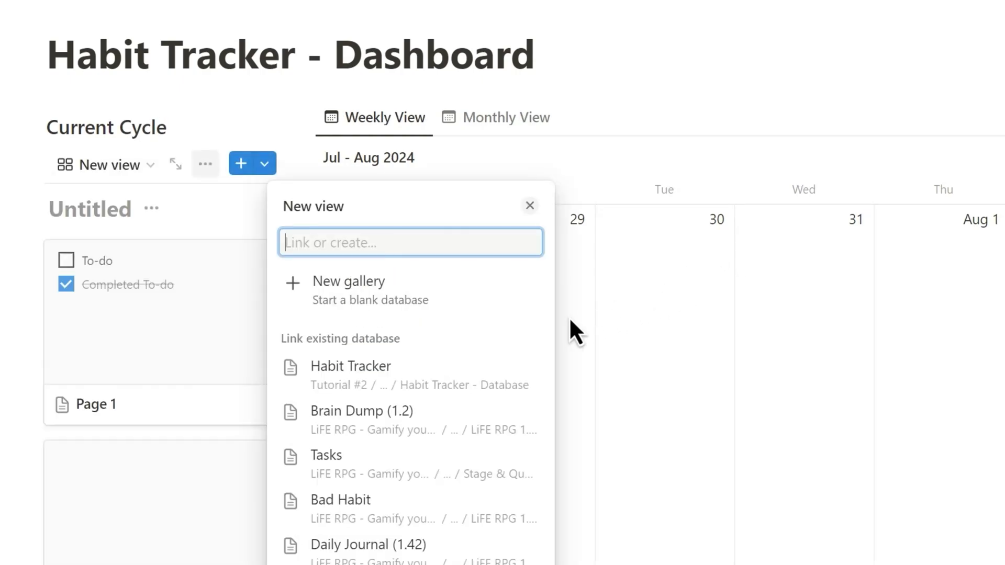
click(408, 375)
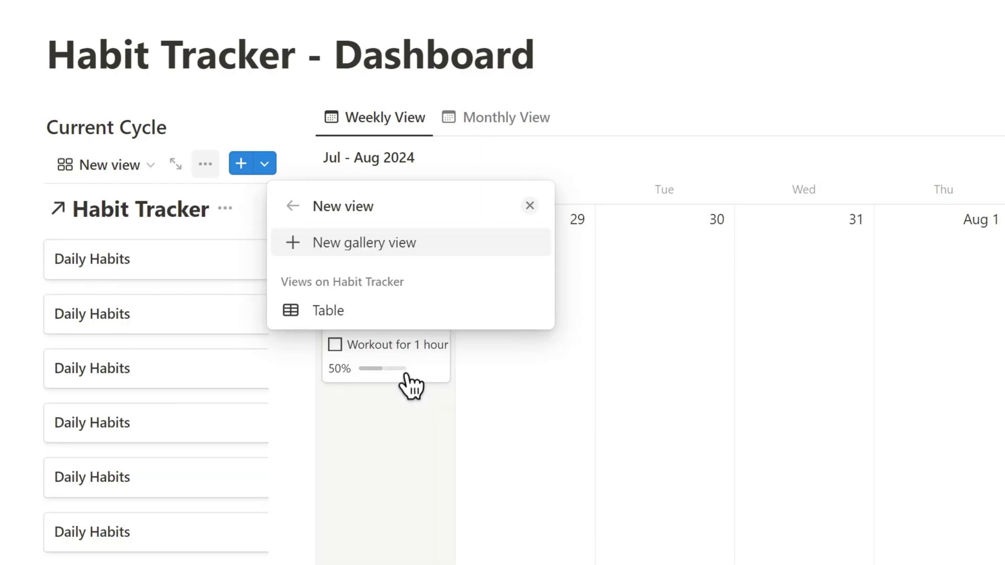
click(419, 250)
text(Today)
key(Return)
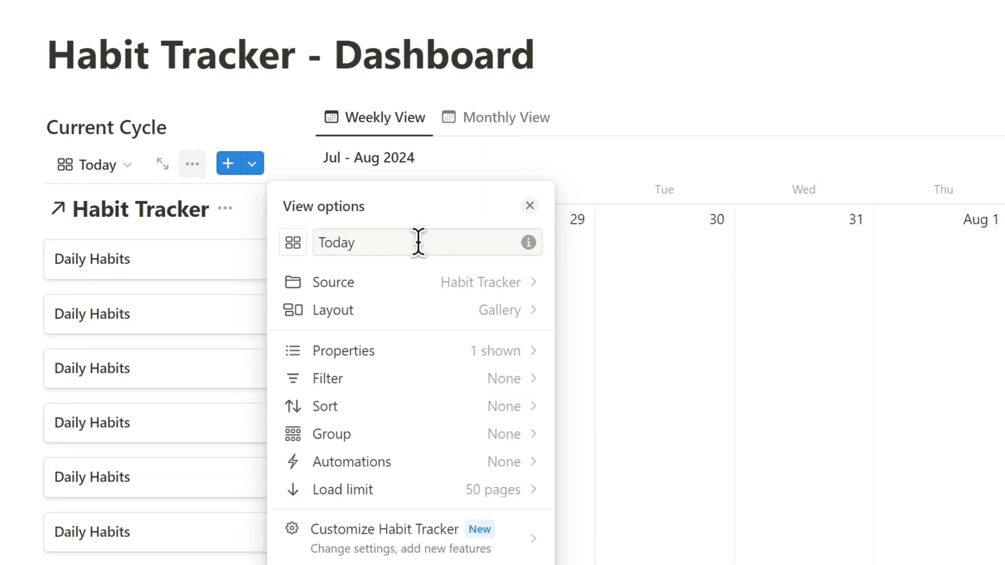
- Hide the Habit Tracker database title above the Today gallery
click(680, 273)
click(225, 209)
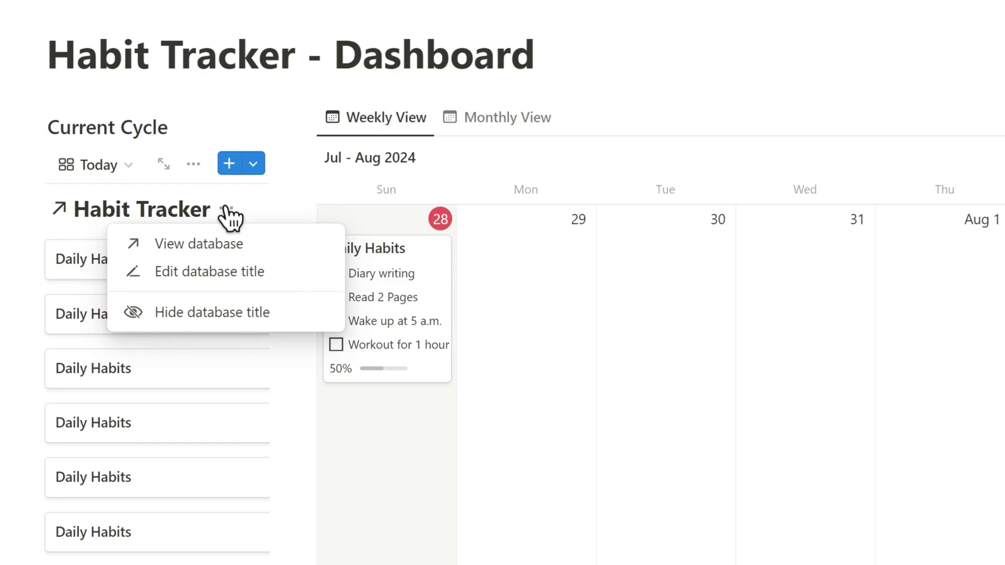
click(212, 313)
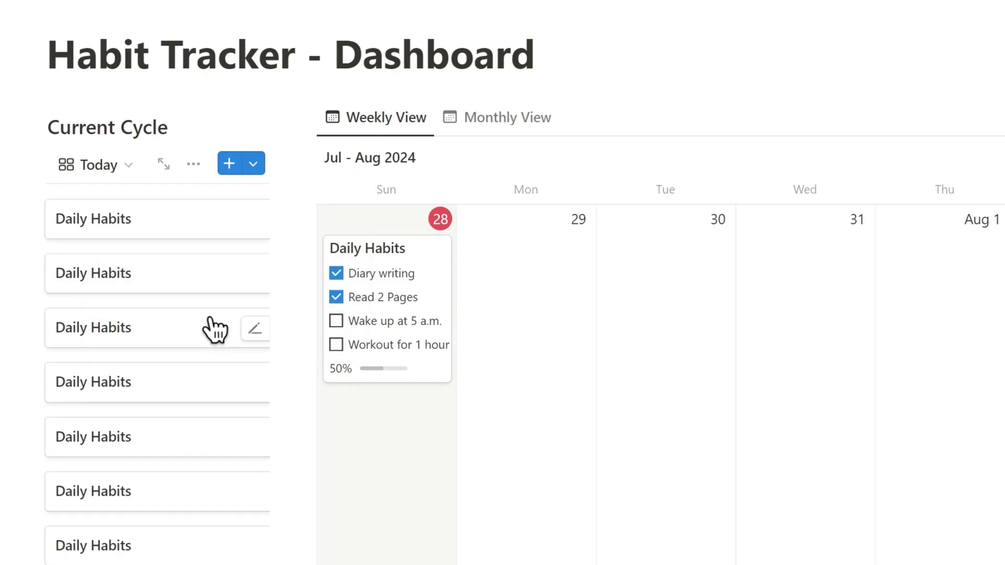
- Filter the Today gallery to Date is This day and save it for everyone
click(193, 164)
click(400, 379)
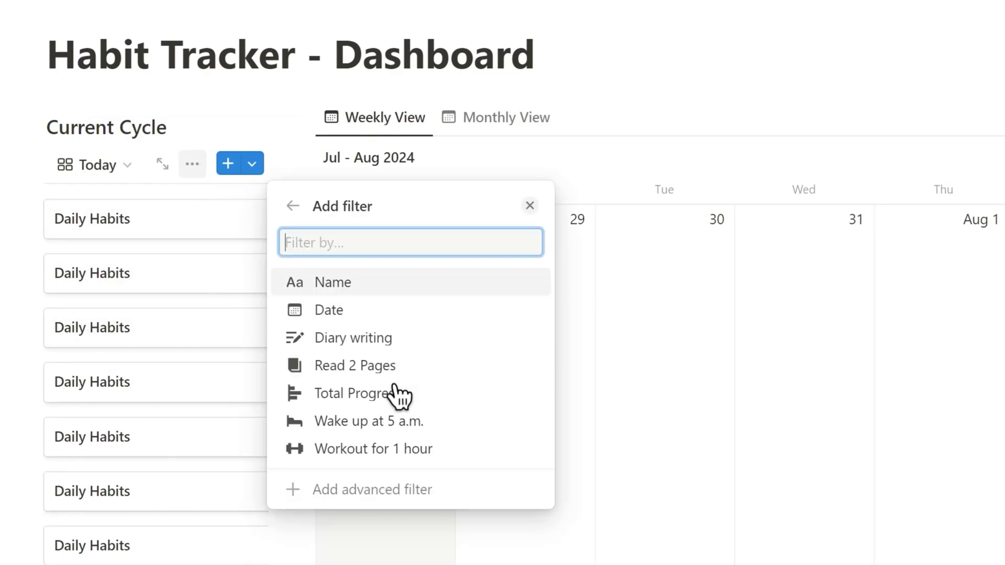
click(390, 320)
click(436, 245)
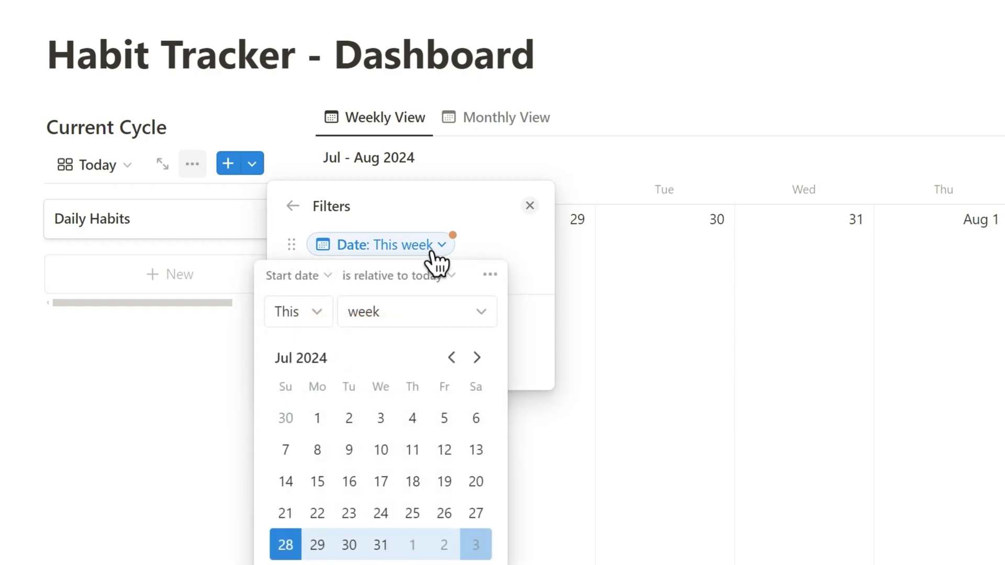
click(428, 311)
click(356, 348)
click(468, 211)
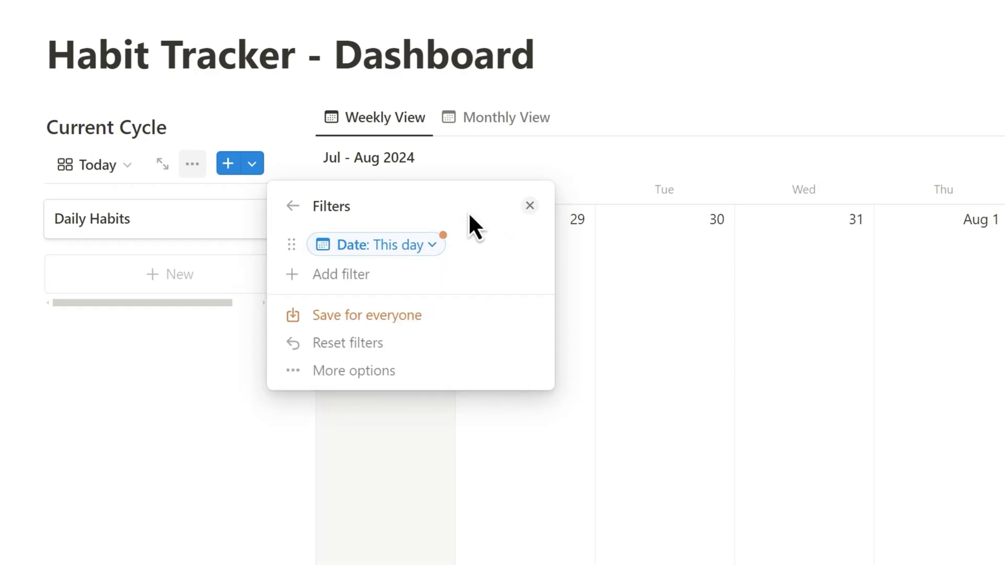
click(416, 321)
click(641, 329)
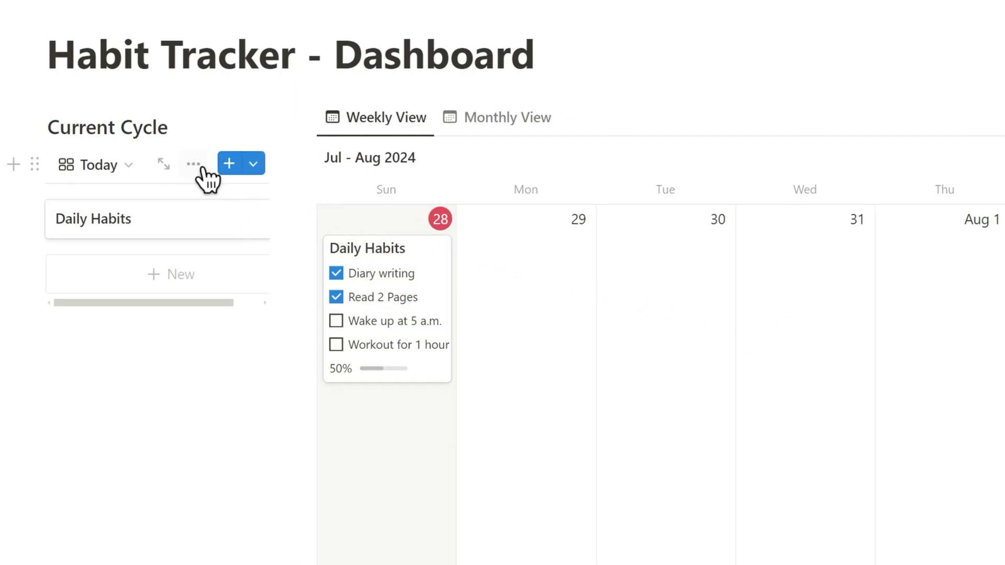
- Show the four habit checkboxes and Total Progress on the Today gallery card
click(194, 164)
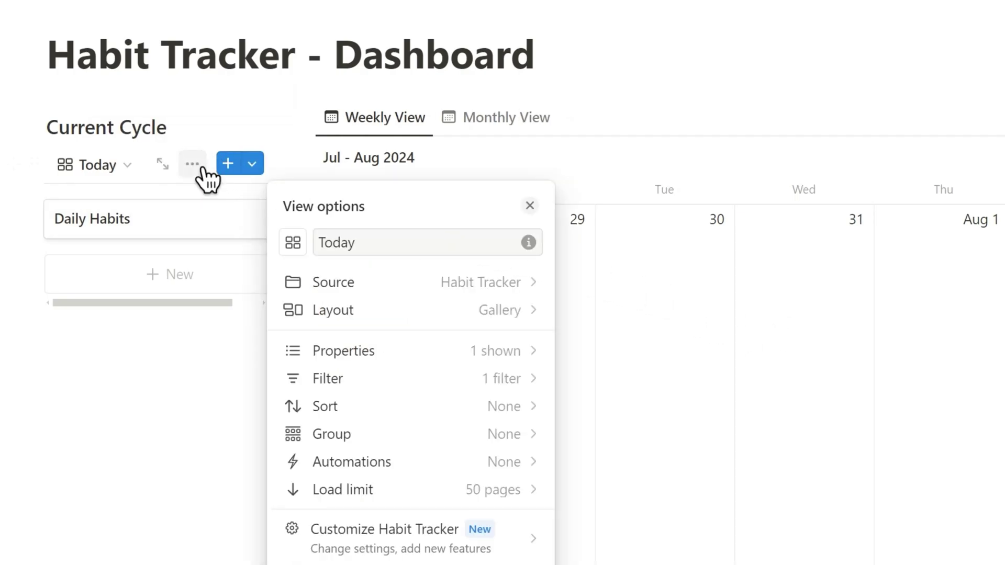
click(447, 351)
scroll(453, 363, down, 1)
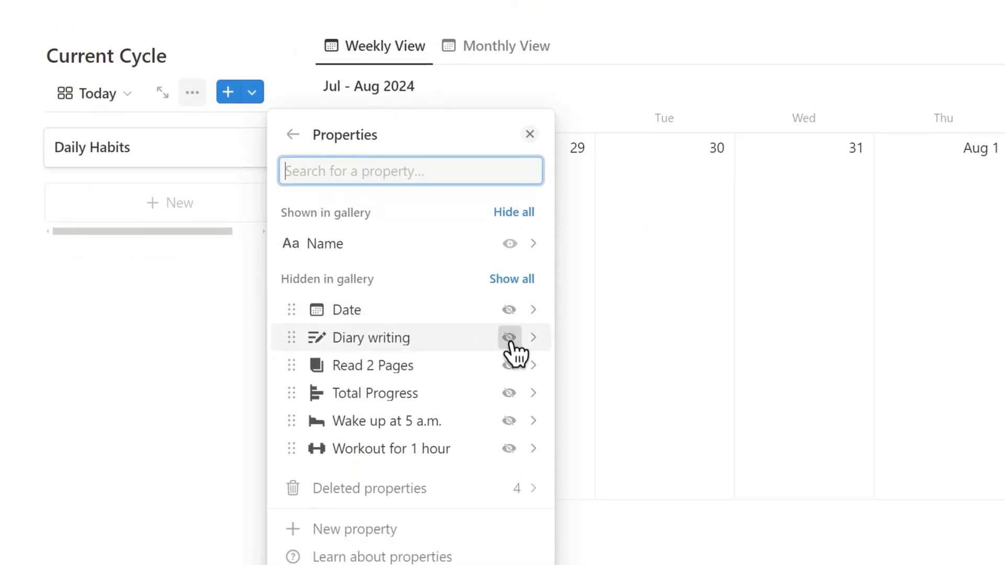
click(510, 335)
click(510, 358)
click(510, 412)
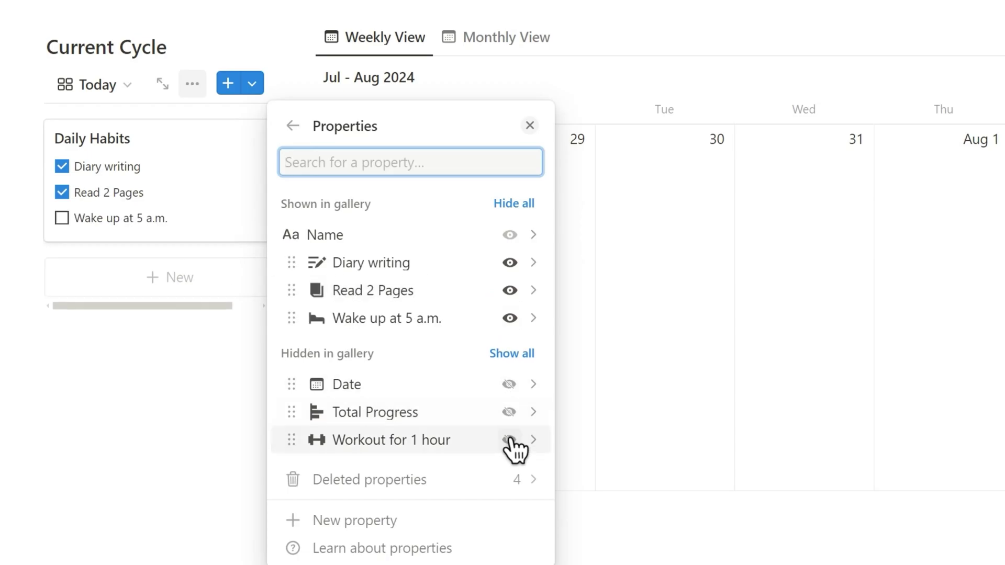
click(509, 440)
click(510, 440)
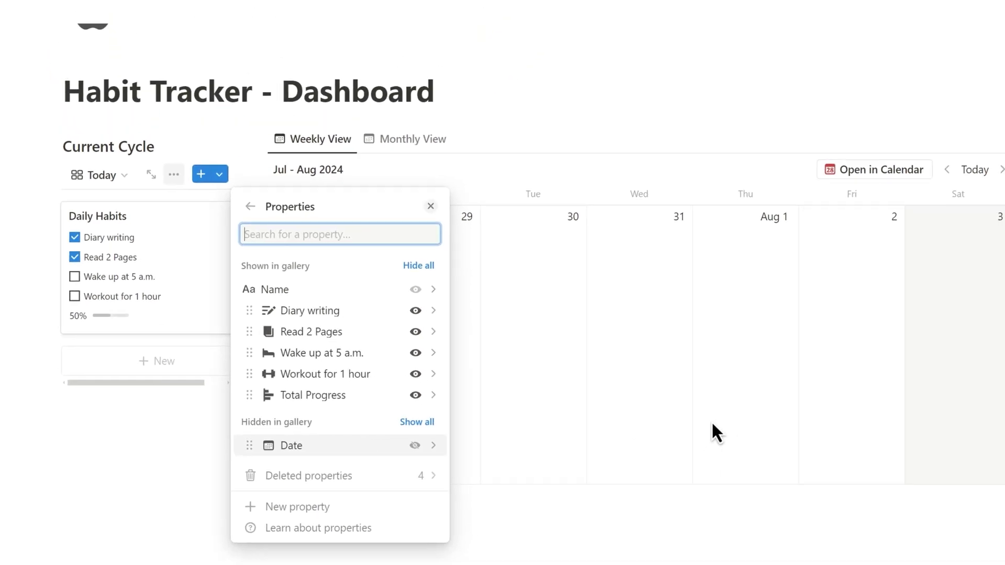
click(659, 413)
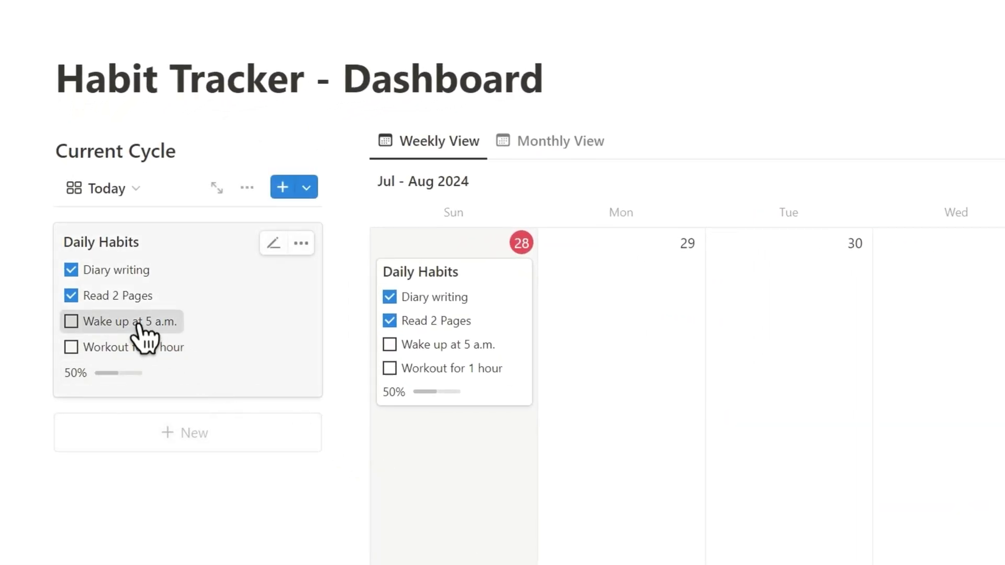
- Tick Wake up at 5 a.m. on today's card, leaving Workout for 1 hour unticked
click(70, 307)
click(134, 347)
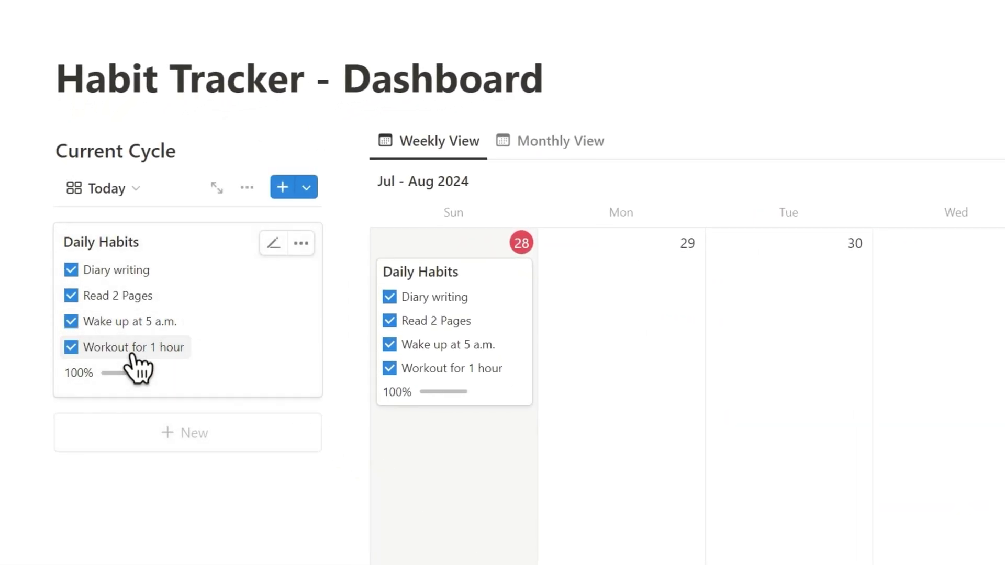
click(133, 347)
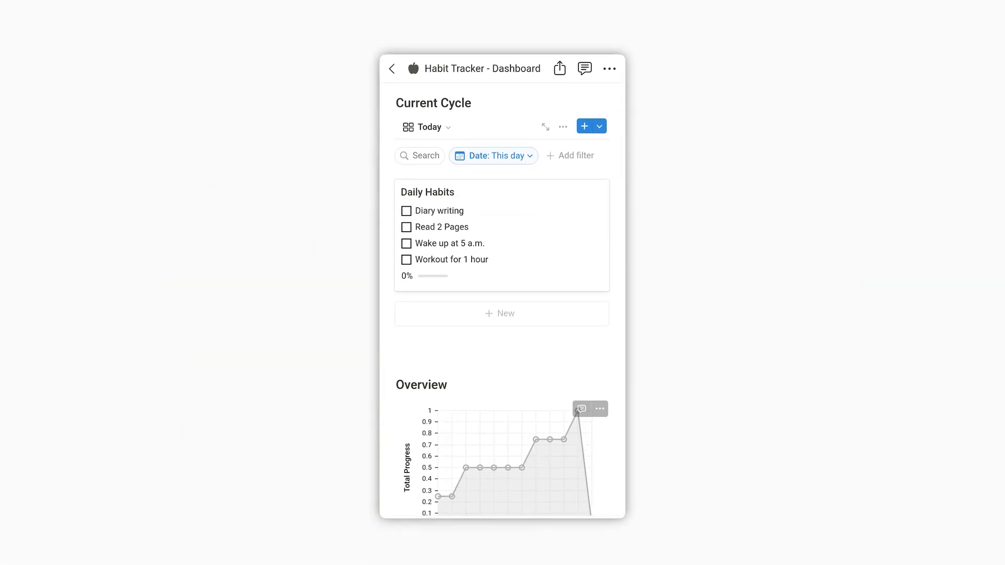
click(406, 210)
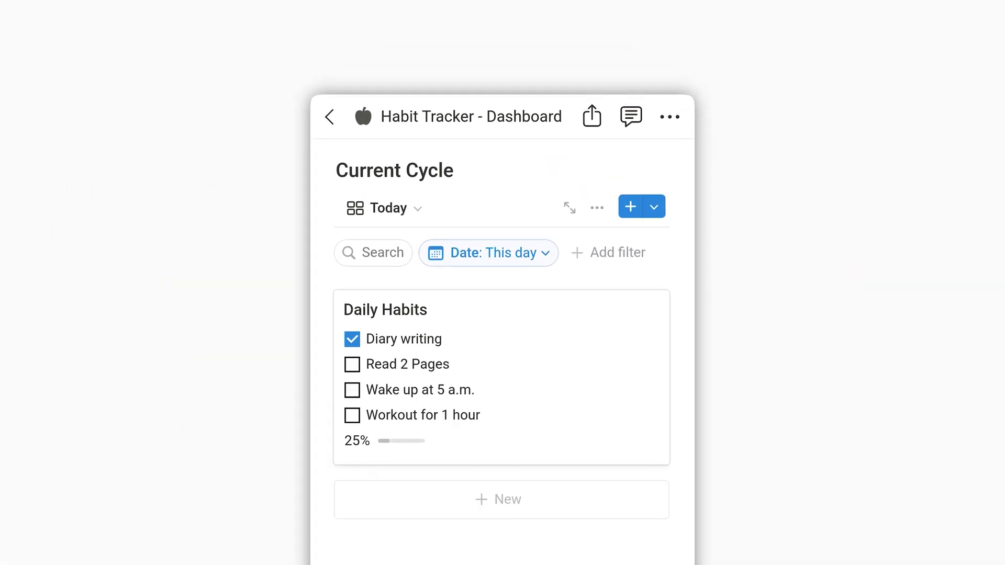
click(501, 377)
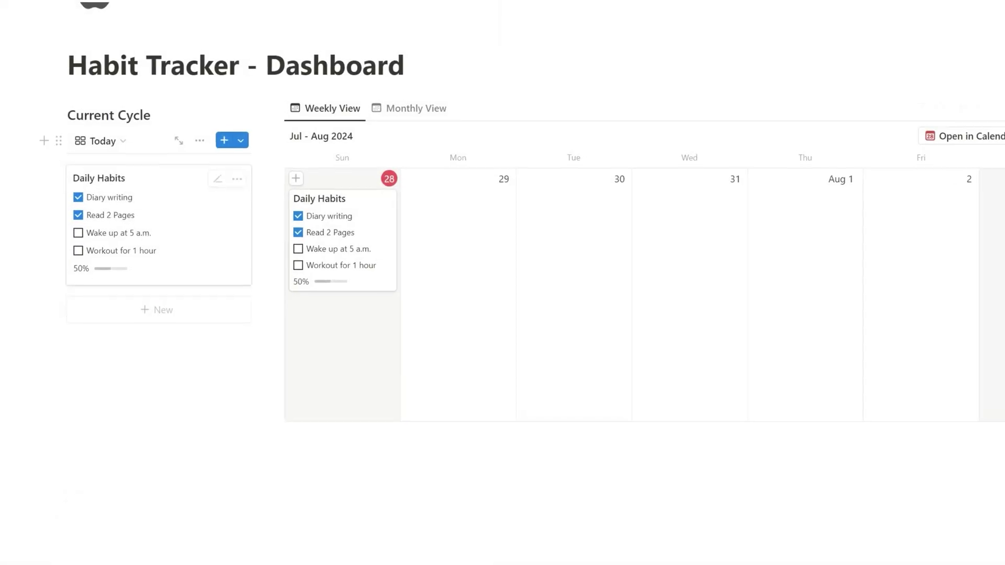
- Add a Heading 3 'Check-in' above Current Cycle
click(157, 90)
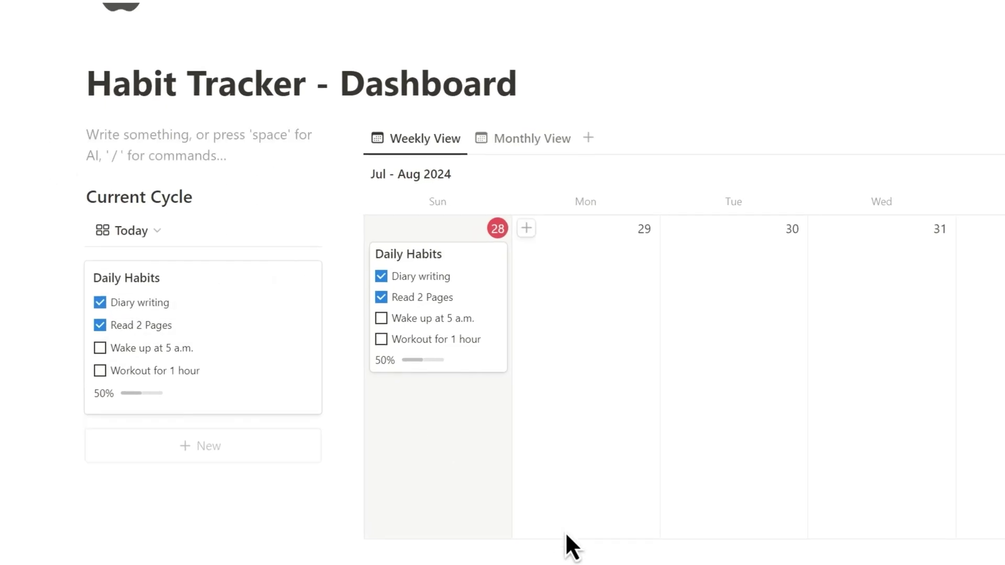
text(###)
key(space)
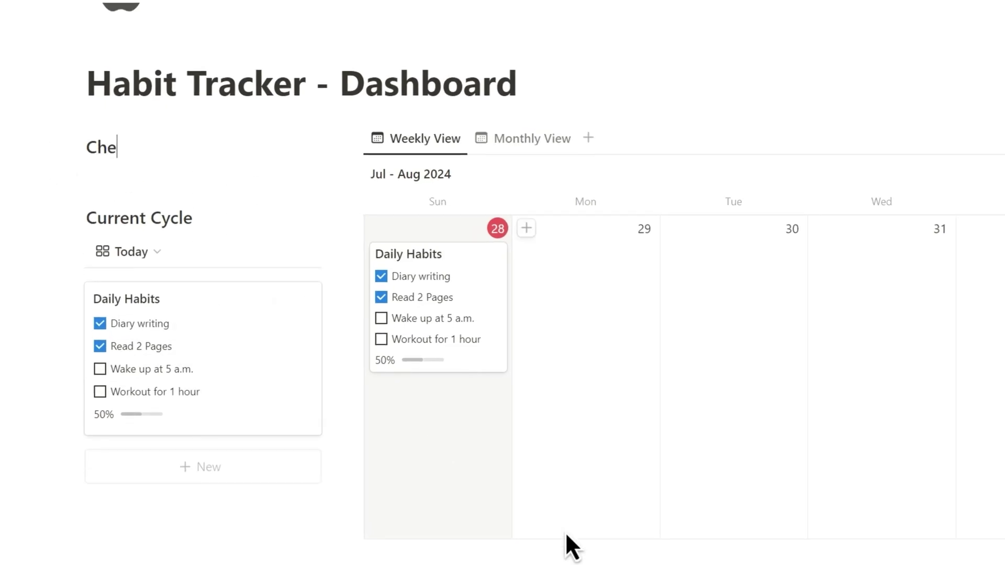
key(Return)
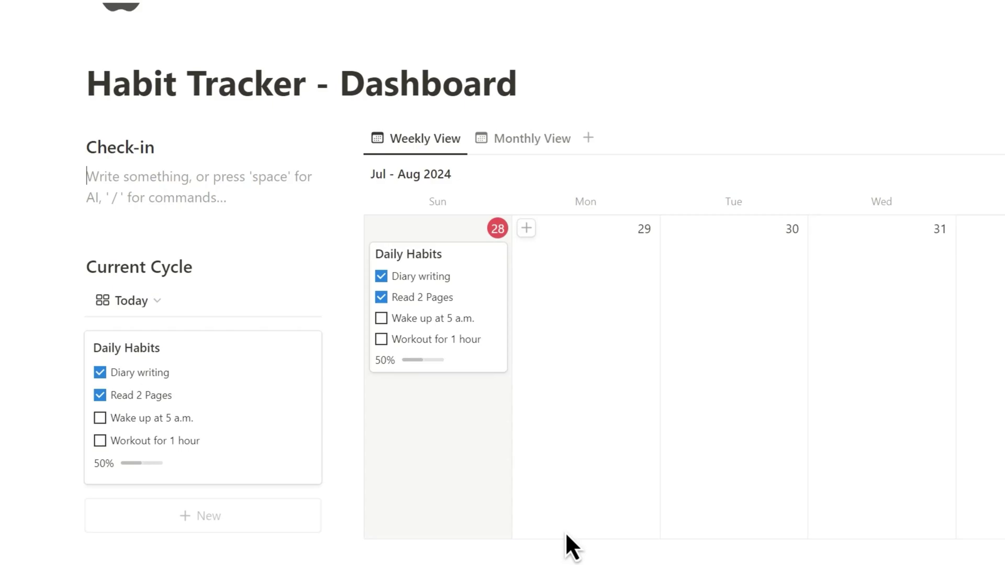
text(/but)
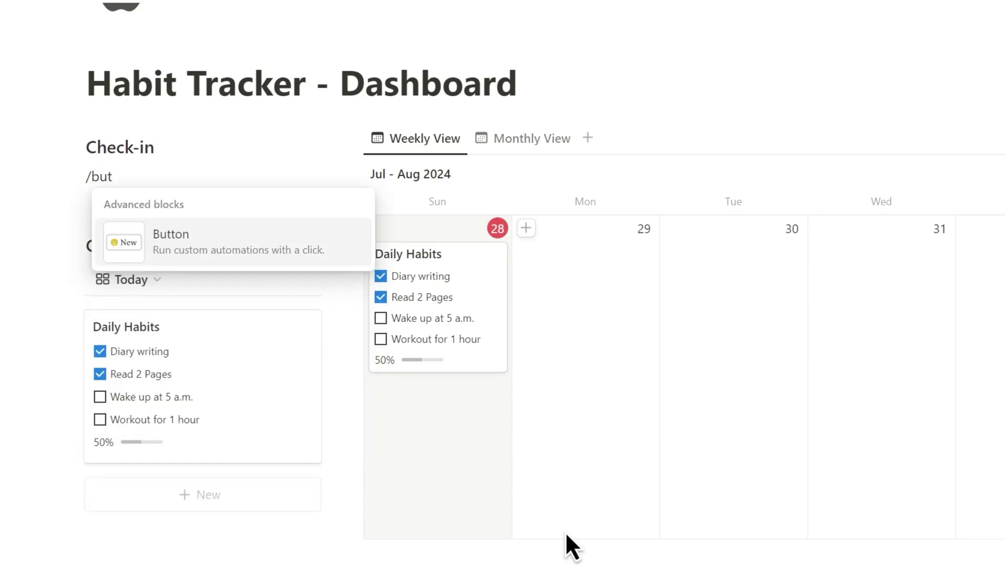
- Insert a Diary writing button under Check-in with the pencil-lines icon
key(Return)
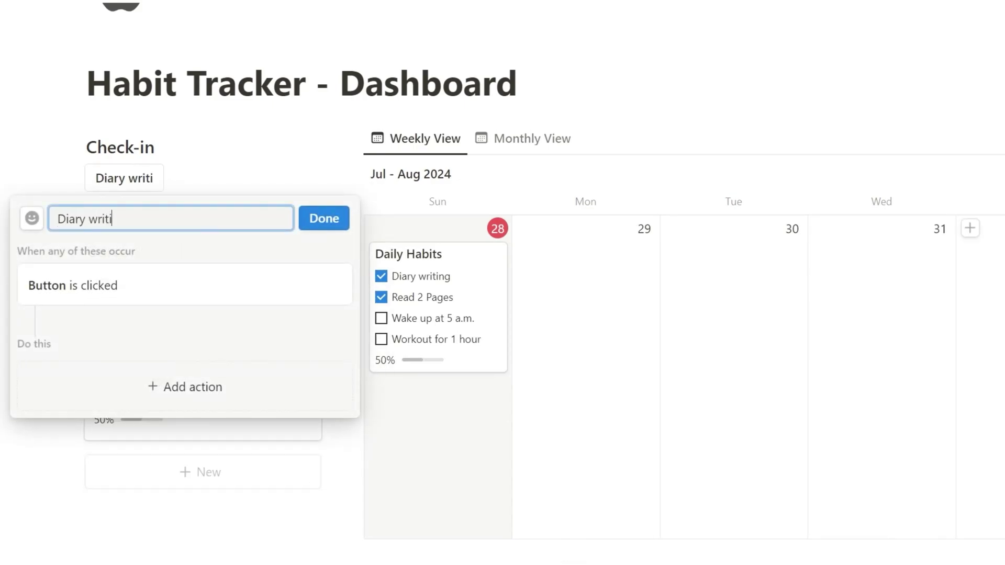
click(31, 218)
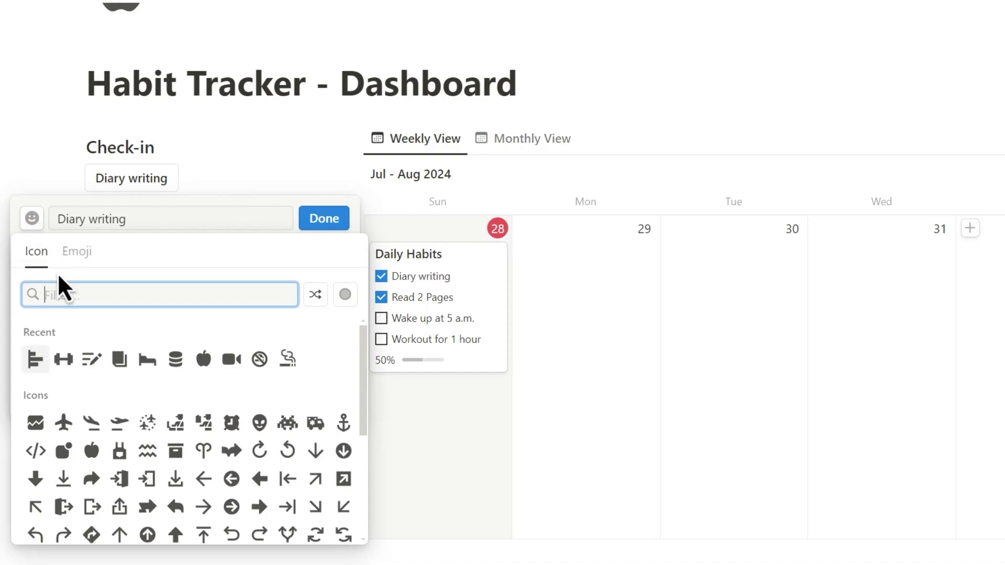
click(35, 359)
click(34, 388)
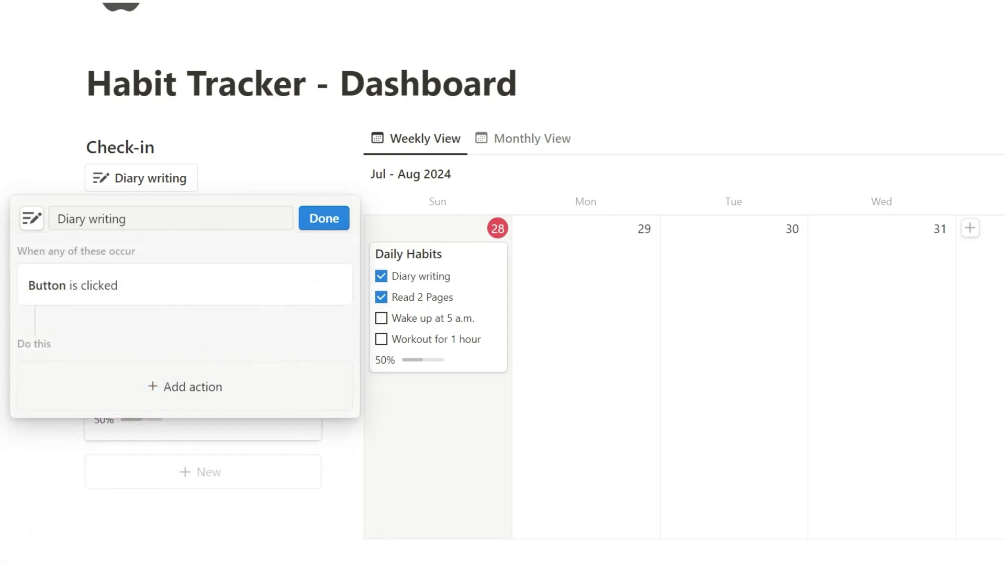
click(192, 386)
scroll(248, 385, down, 2)
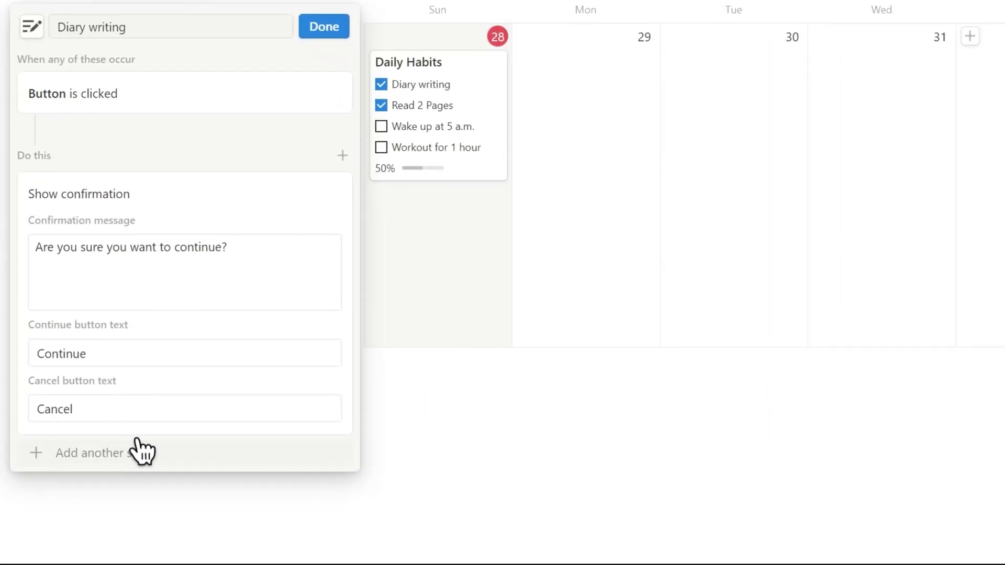
- Add an Edit pages step targeting Habit Tracker pages whose Date is this day
click(129, 453)
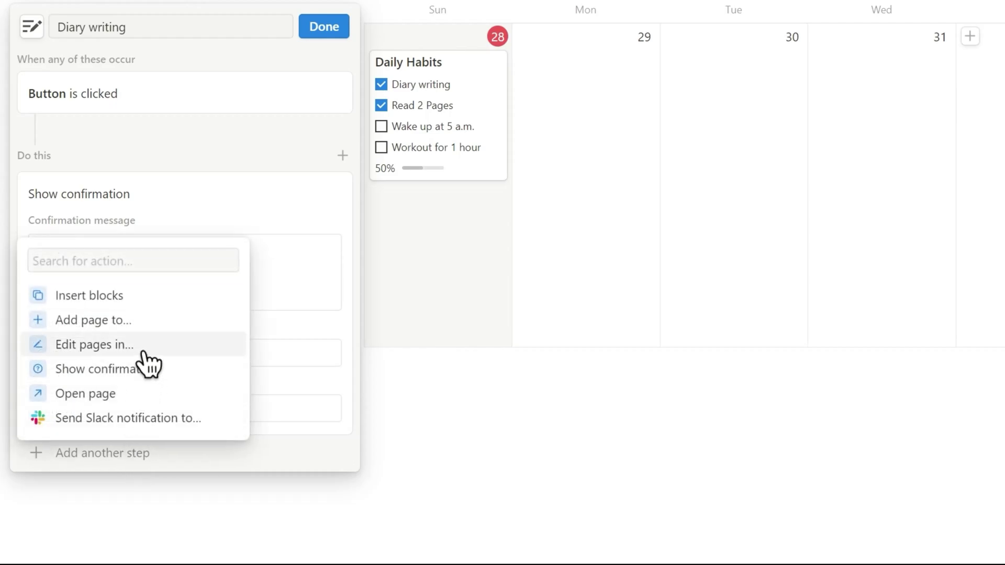
click(149, 346)
click(117, 457)
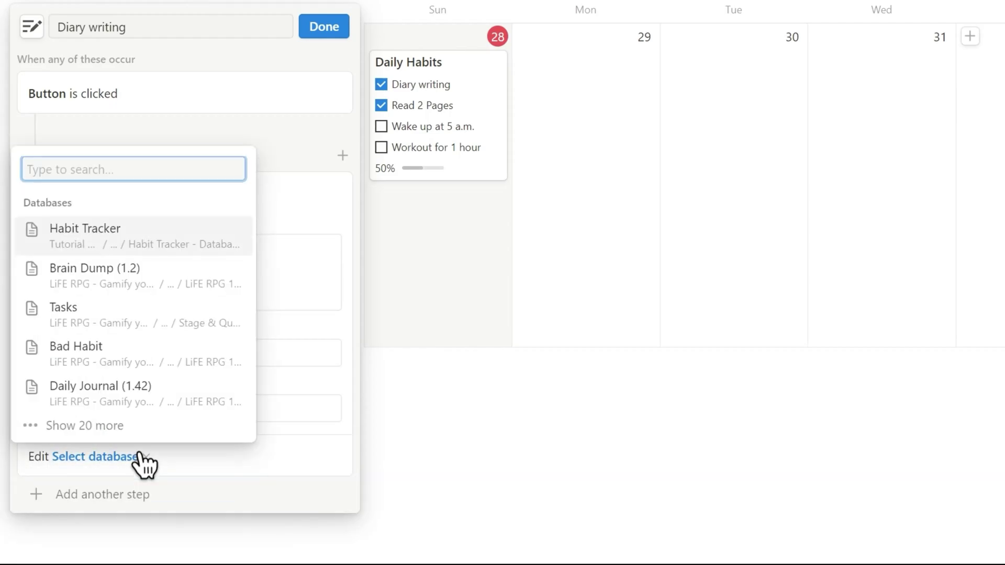
click(95, 231)
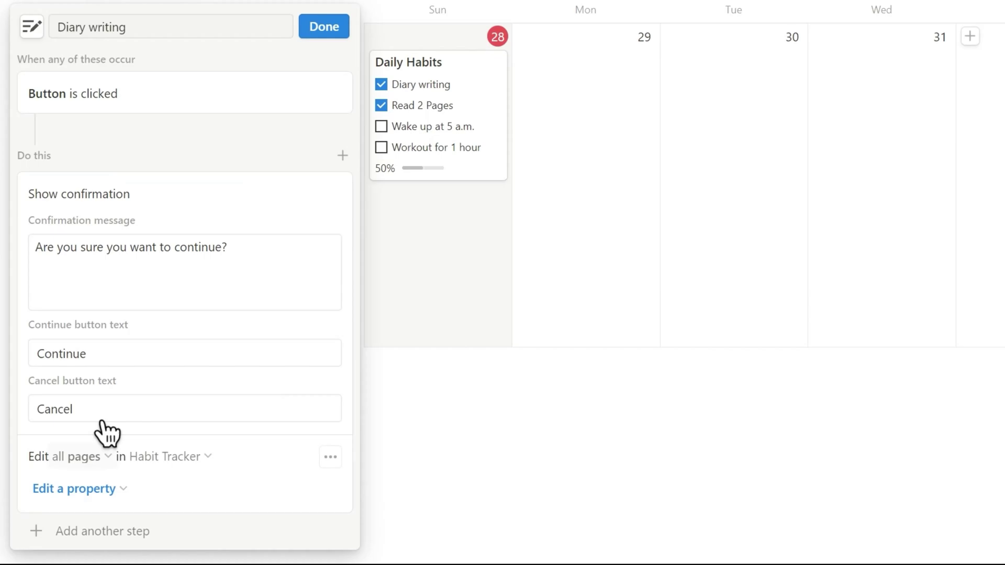
click(96, 460)
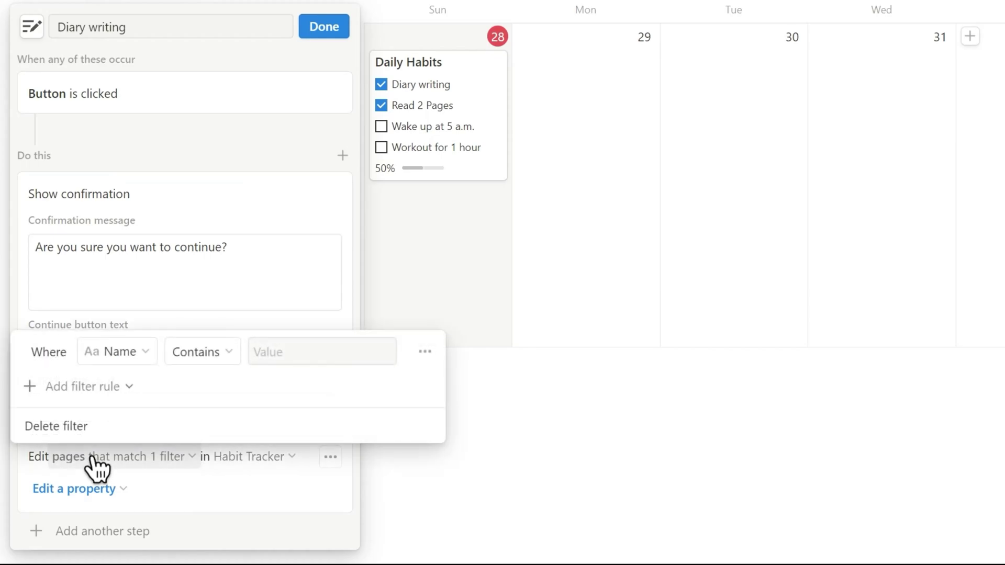
click(141, 351)
click(135, 205)
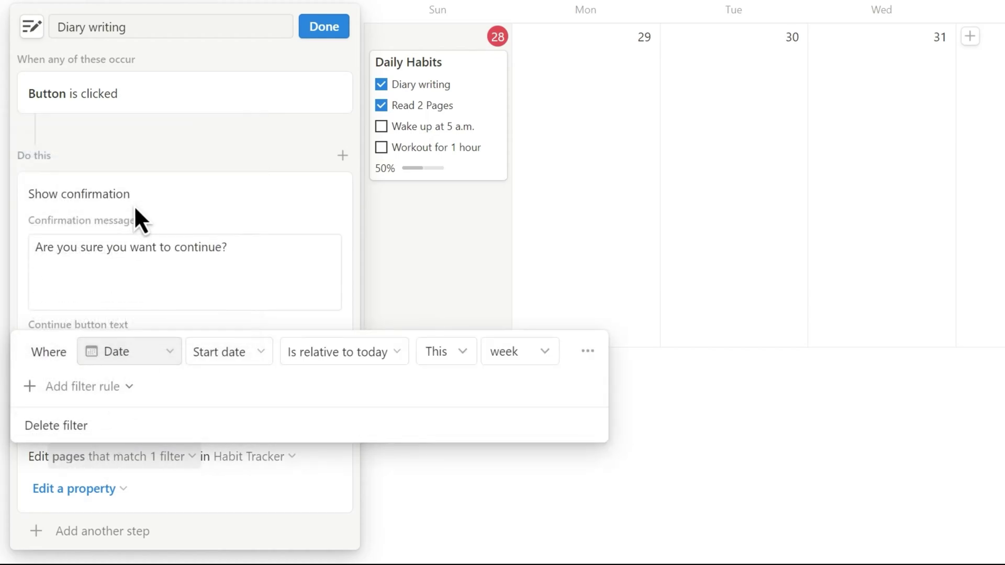
click(518, 352)
click(510, 384)
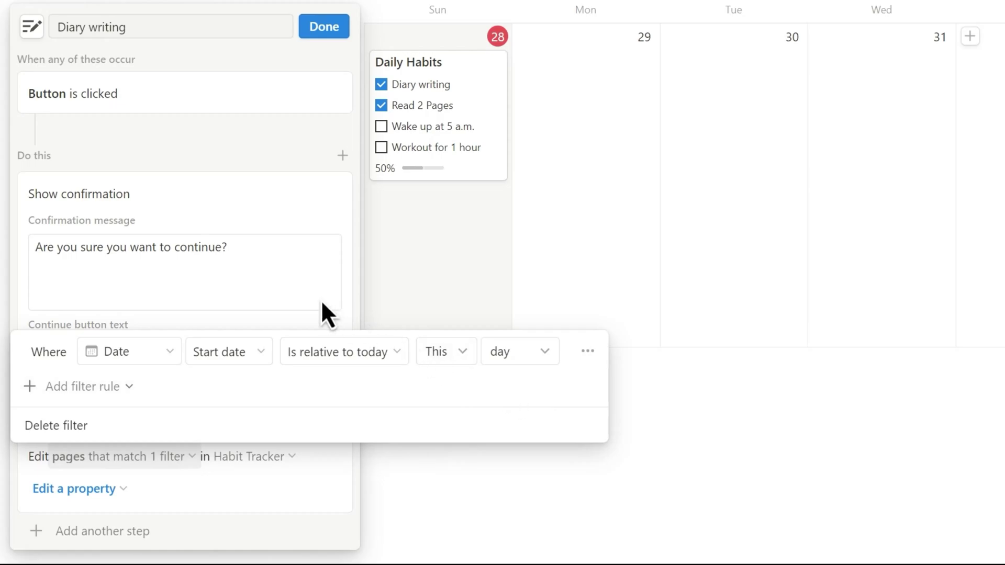
click(305, 288)
- Have the step set Diary writing to Checked, then close the button settings
click(74, 488)
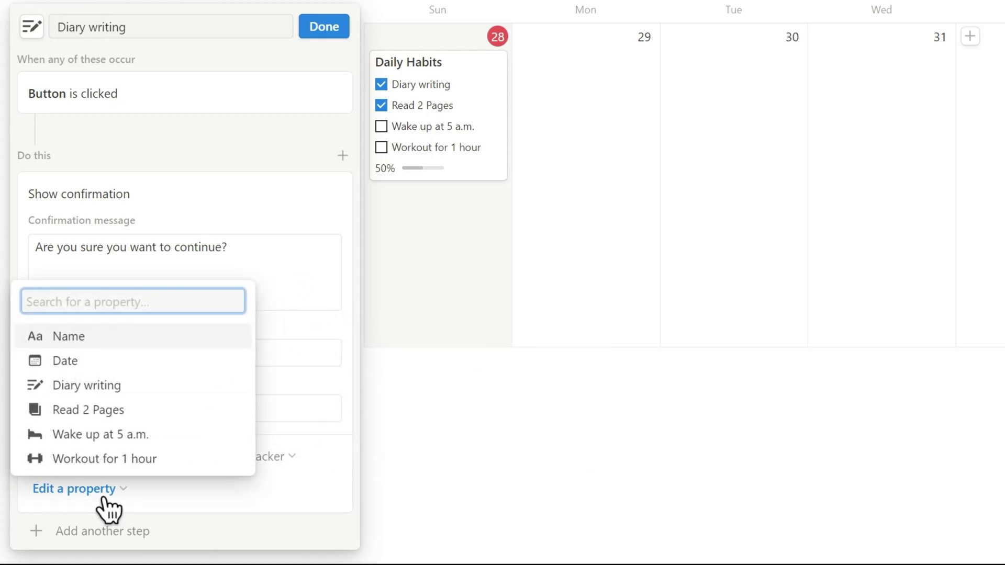
click(86, 385)
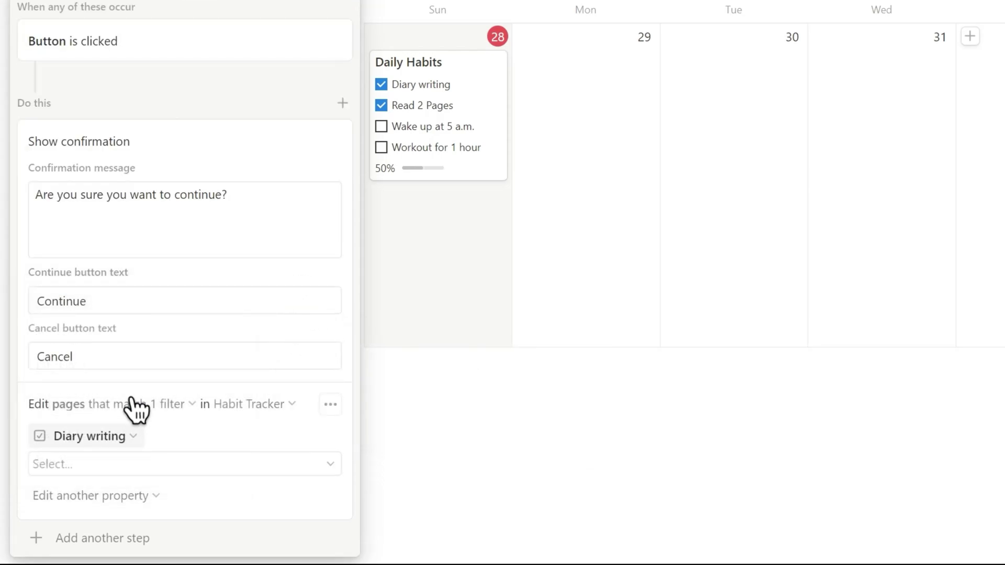
click(146, 463)
click(151, 435)
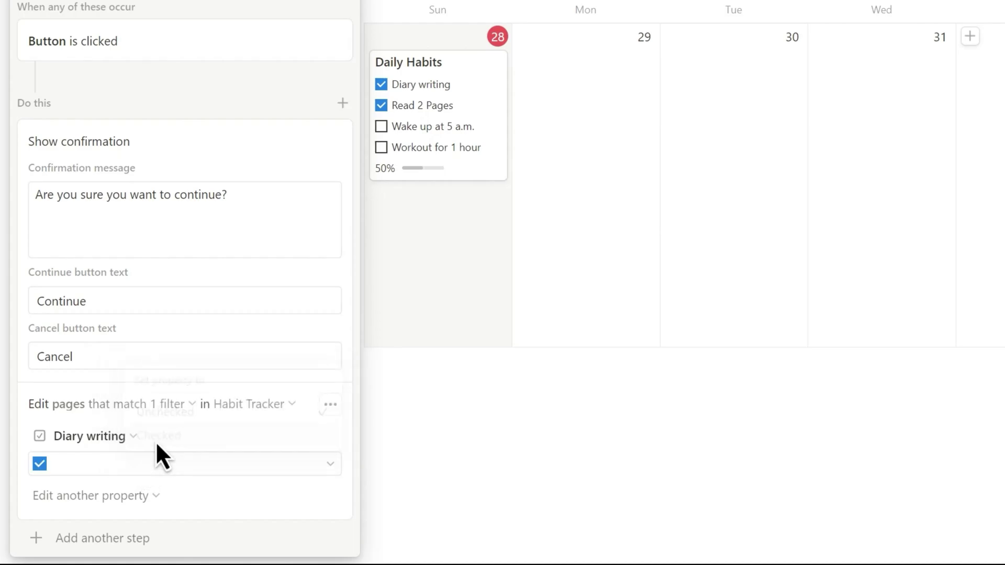
scroll(211, 424, up, 3)
click(349, 171)
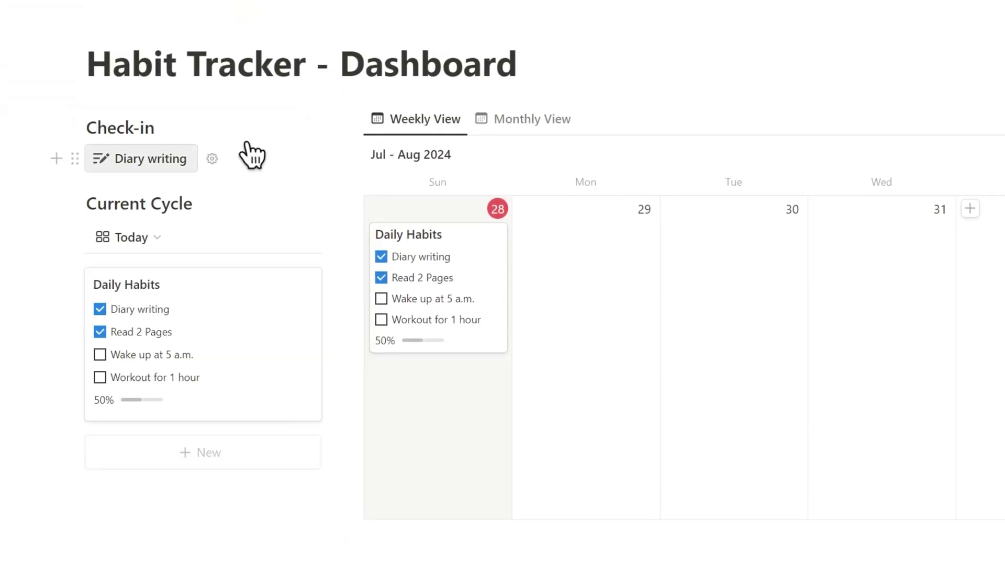
- Duplicate the Diary writing button into a Read 2 Pages button that checks Read 2 Pages
click(76, 159)
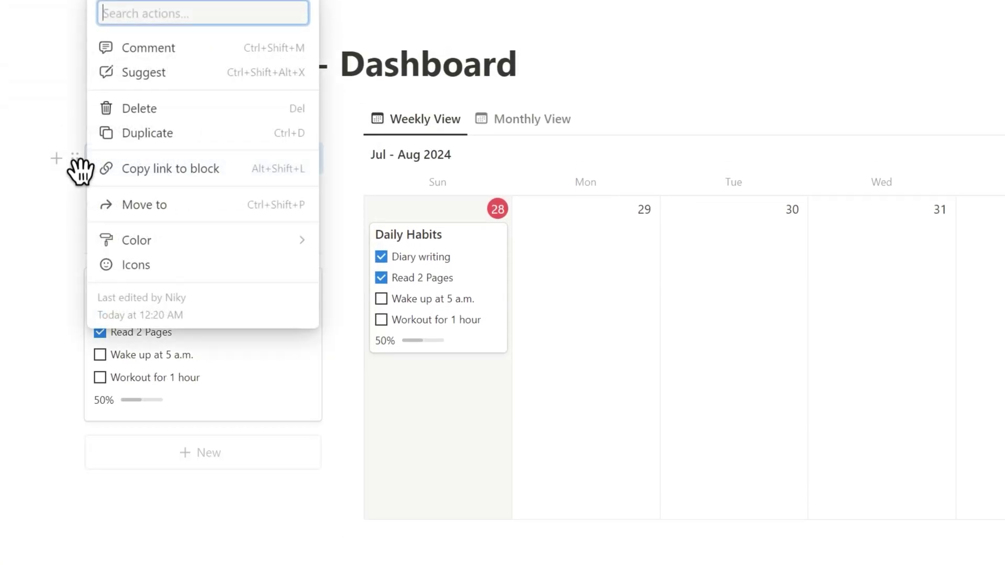
click(146, 135)
click(219, 200)
triple_click(157, 147)
text(Read 2 Pages)
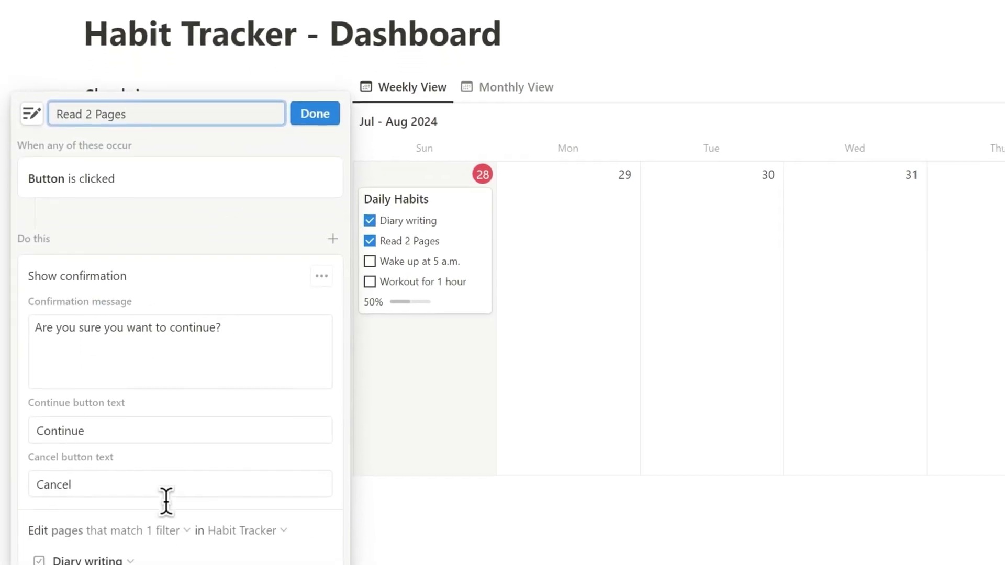
click(86, 451)
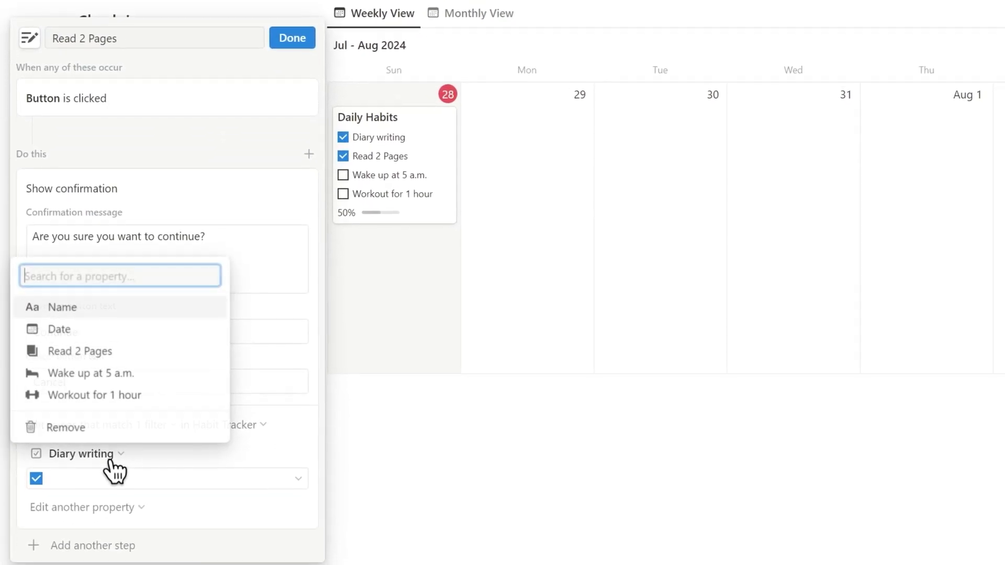
click(79, 347)
click(149, 474)
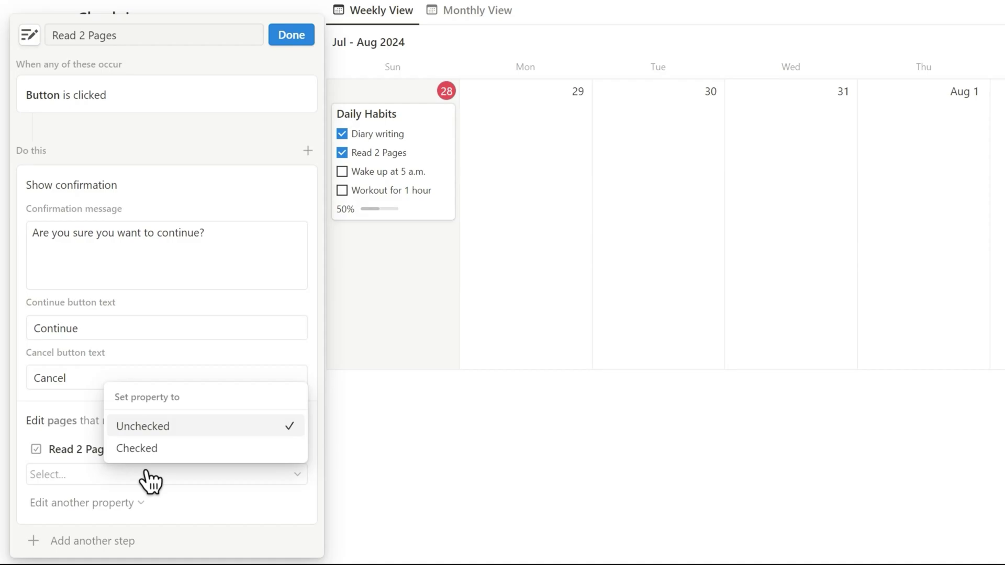
click(157, 450)
scroll(210, 374, up, 3)
scroll(209, 374, up, 2)
- Finish the Read 2 Pages button and test the Wake up at 5 a.m. check-in
click(291, 223)
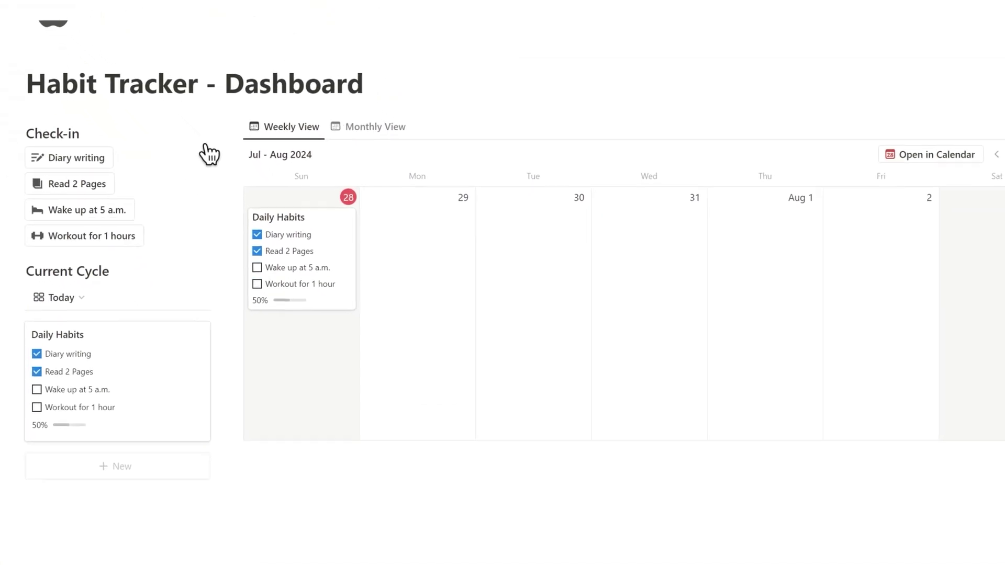
click(119, 294)
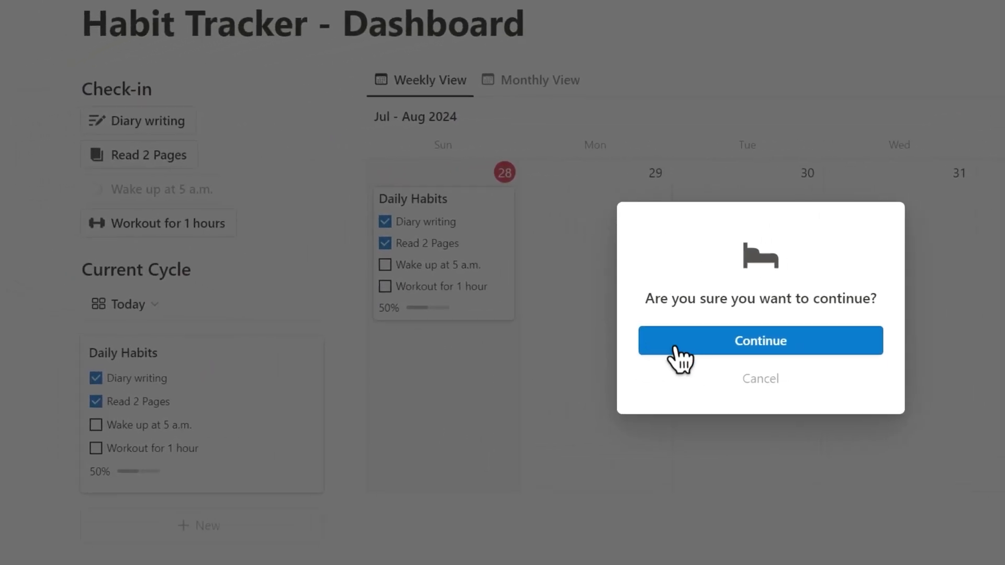
click(677, 345)
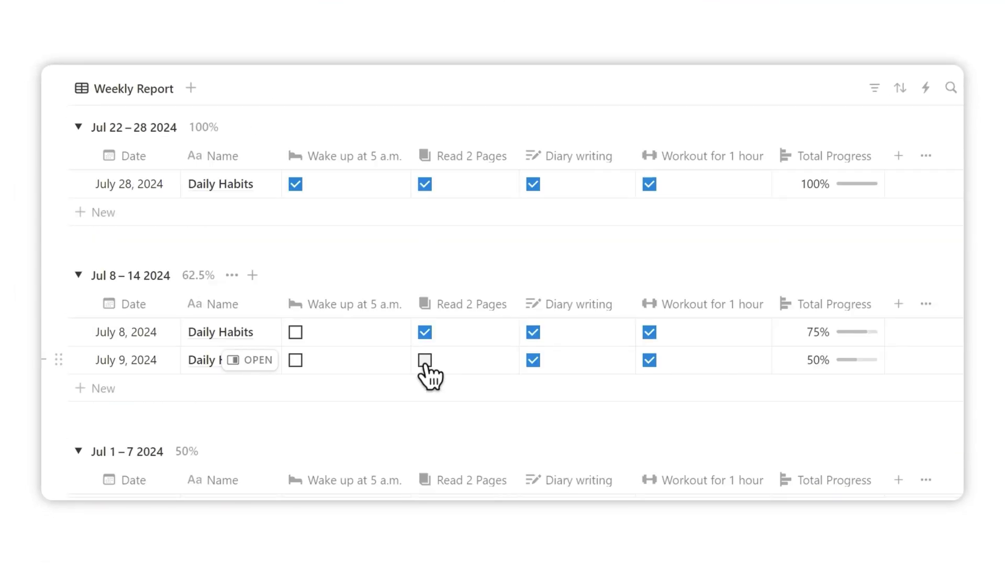
- Untick July 9 Read 2 Pages, tick July 8 and 9 wake-up, and add a line below the calendar
click(451, 350)
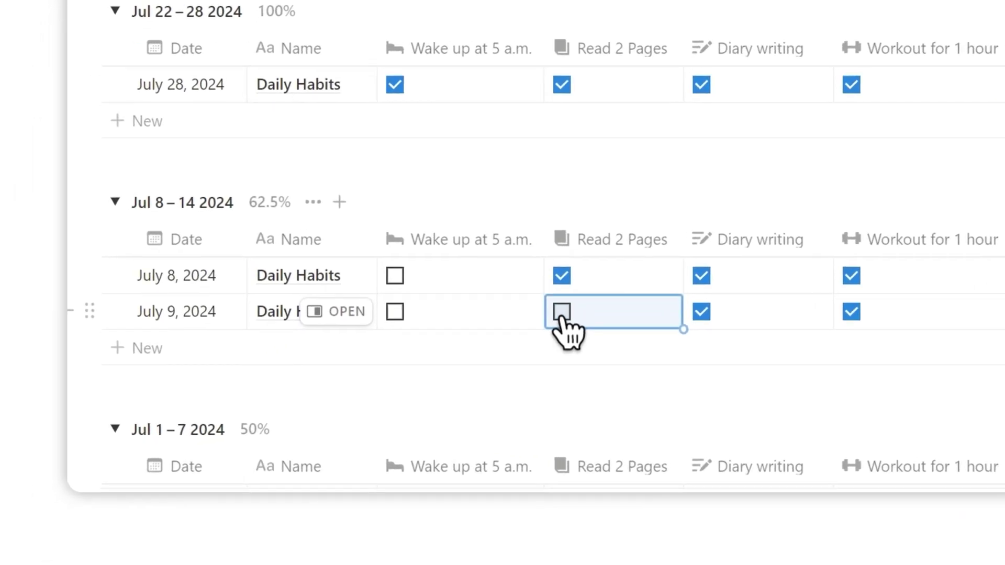
click(315, 321)
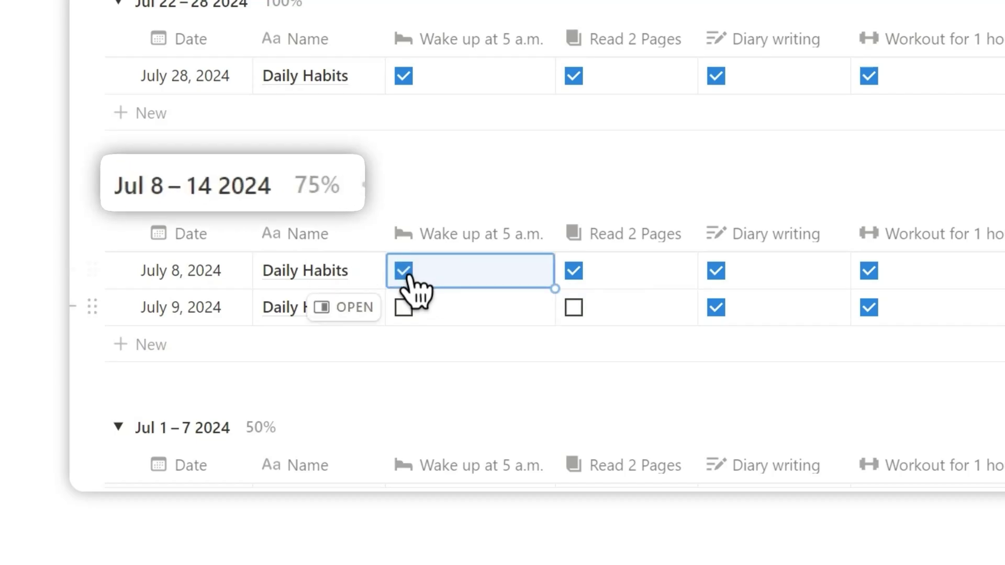
click(403, 307)
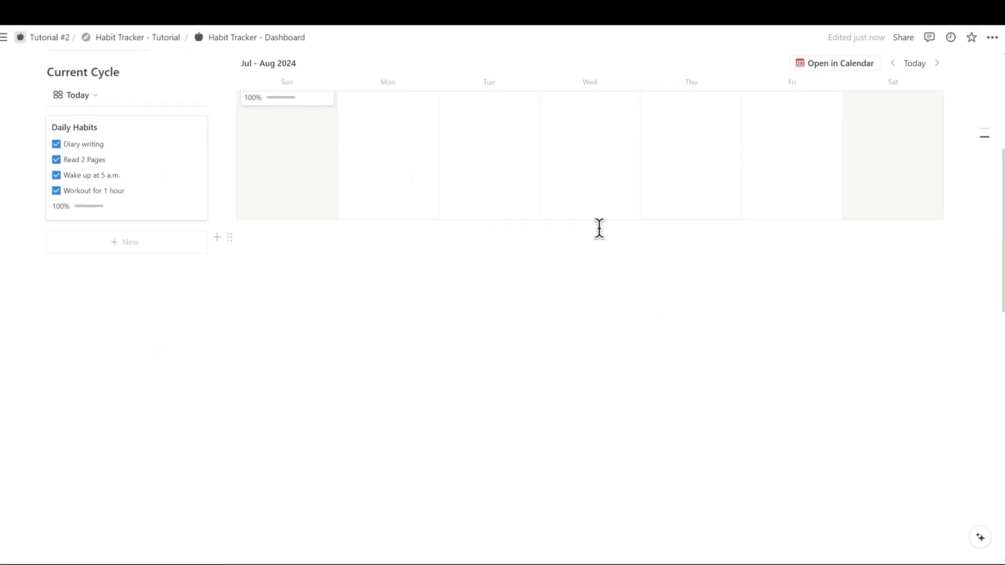
click(598, 236)
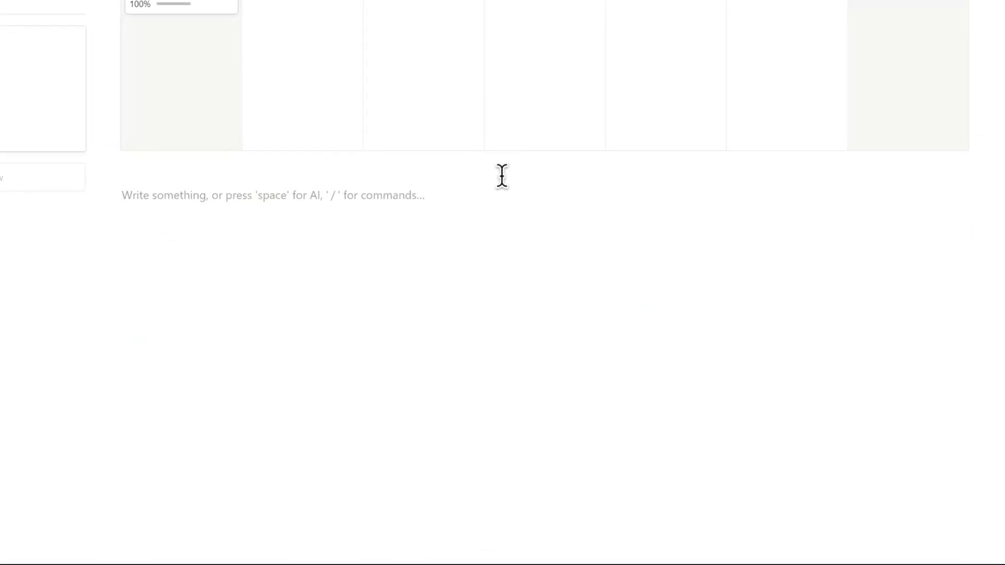
text(/)
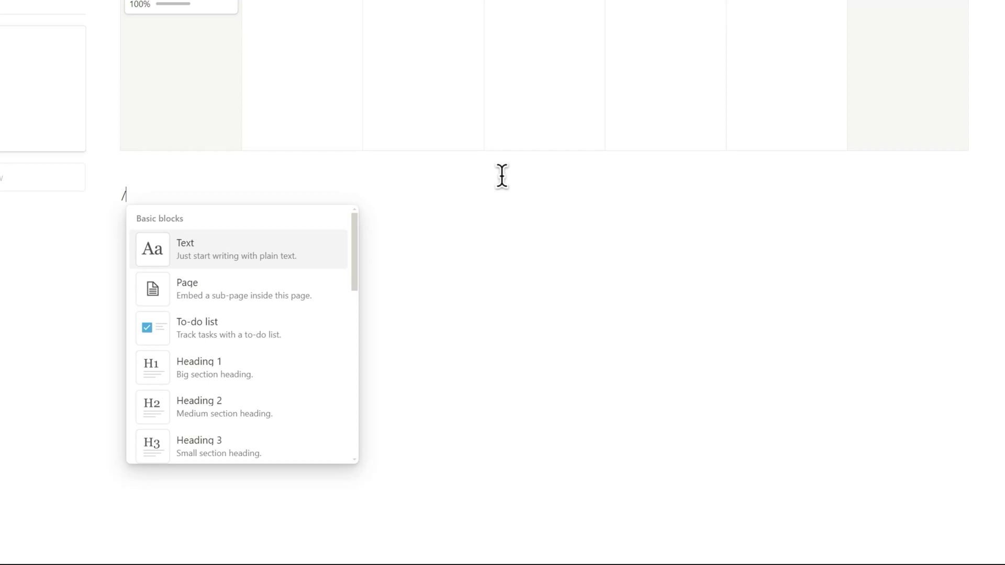
text(view)
- Insert a linked Habit Tracker table view and move its Date column to the front
key(Return)
click(888, 340)
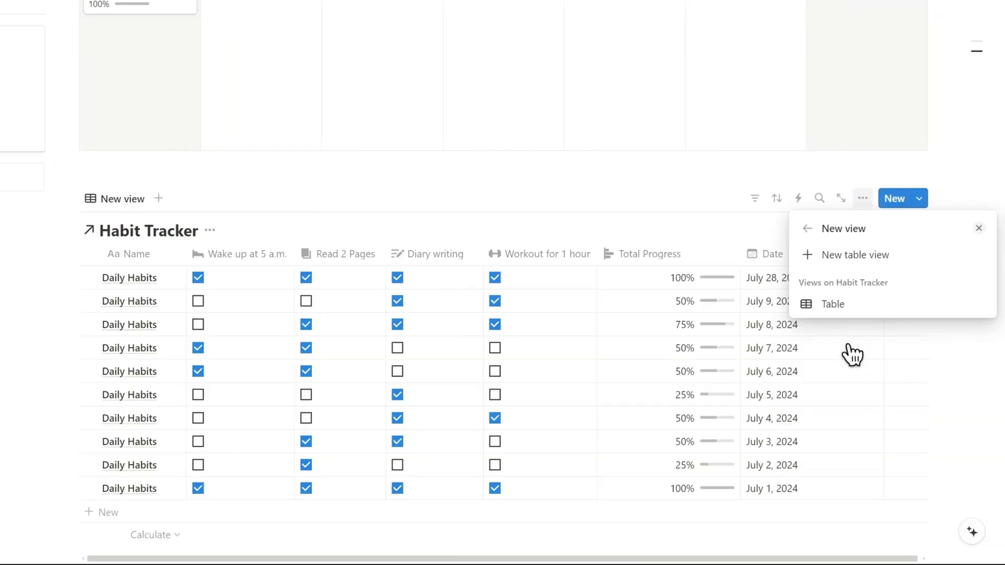
click(833, 304)
text(Weekly Report)
drag(707, 225, 157, 236)
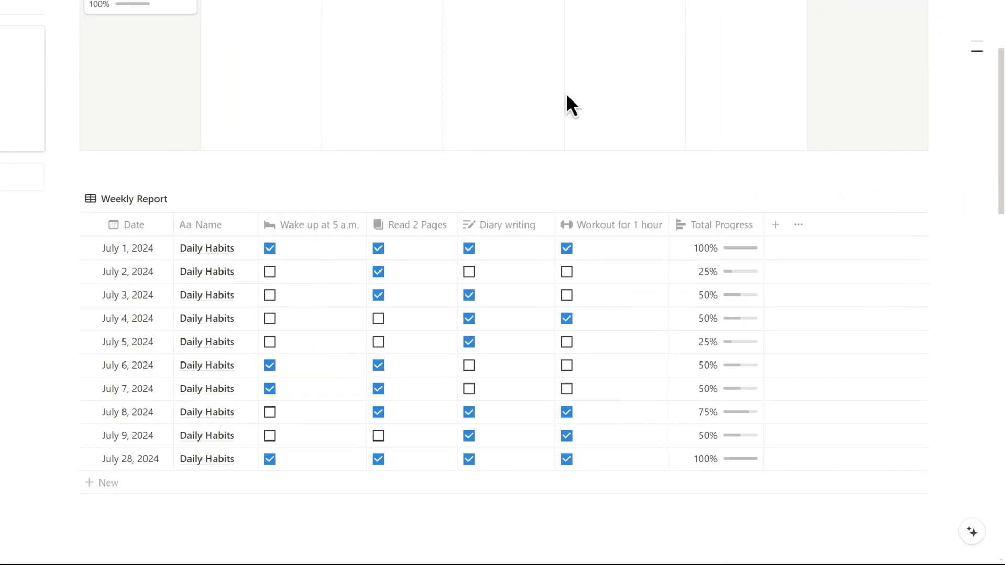
mouse_move(487, 314)
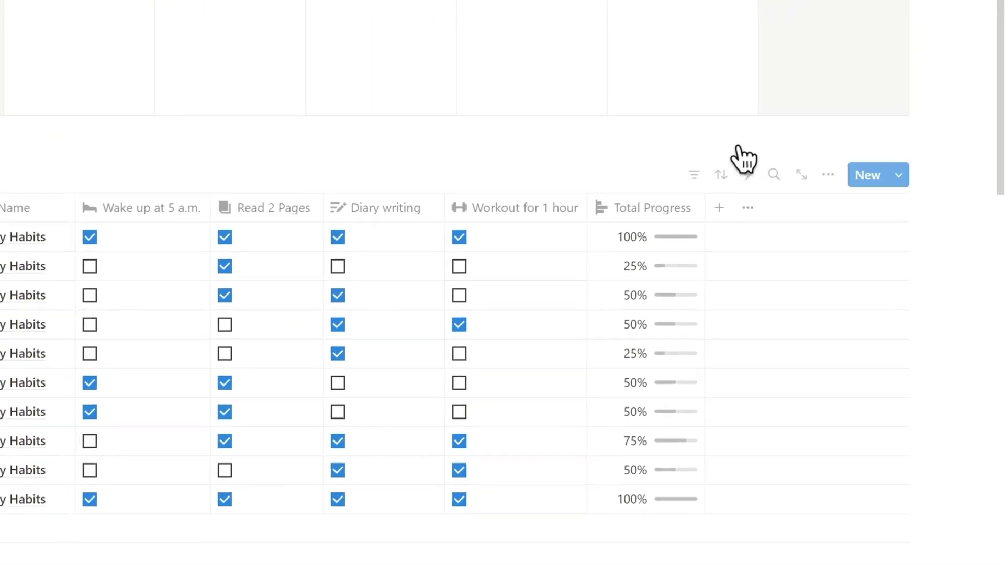
- Group the table by Date, by week, with the newest weeks first
click(825, 172)
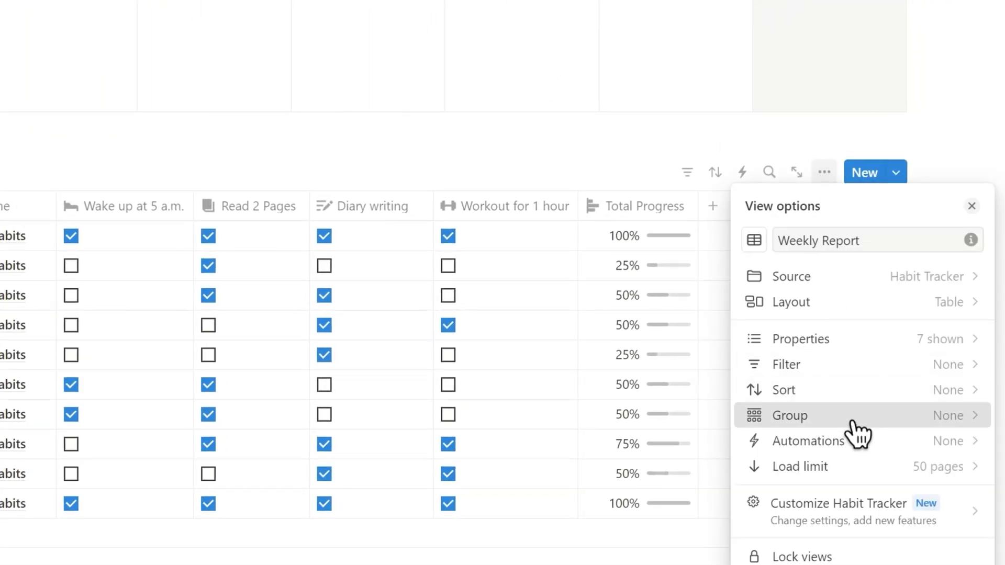
click(855, 416)
click(862, 334)
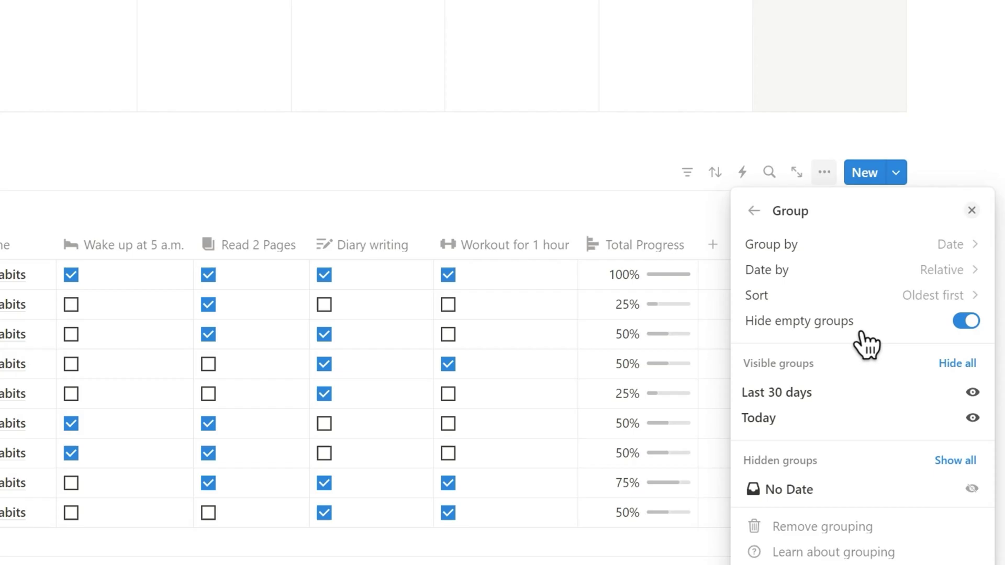
click(941, 269)
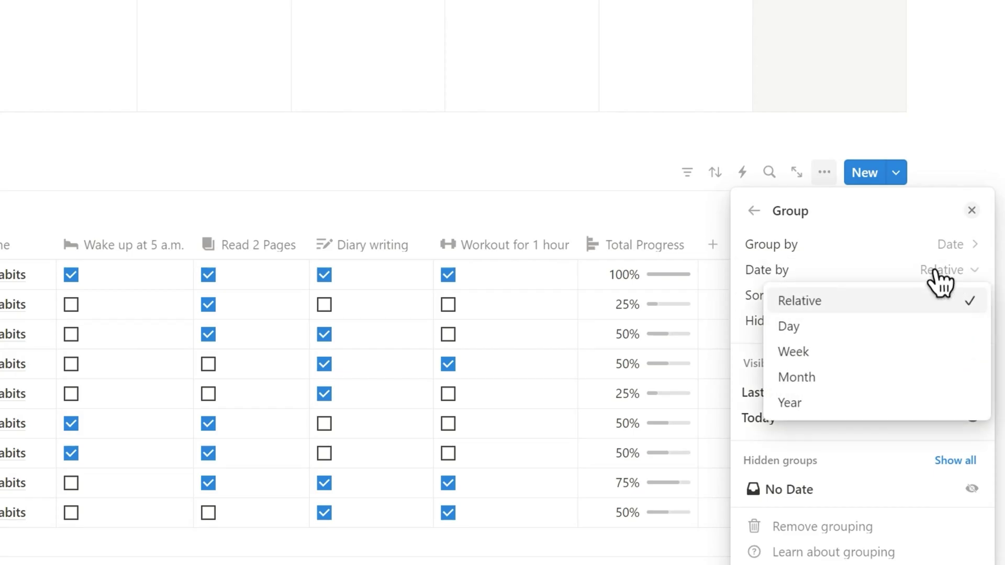
click(898, 352)
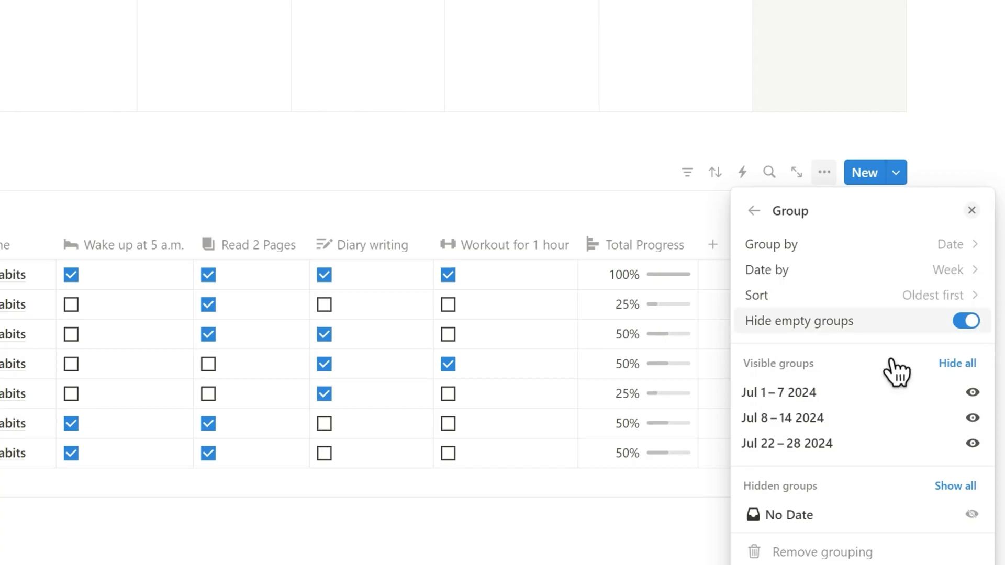
click(925, 298)
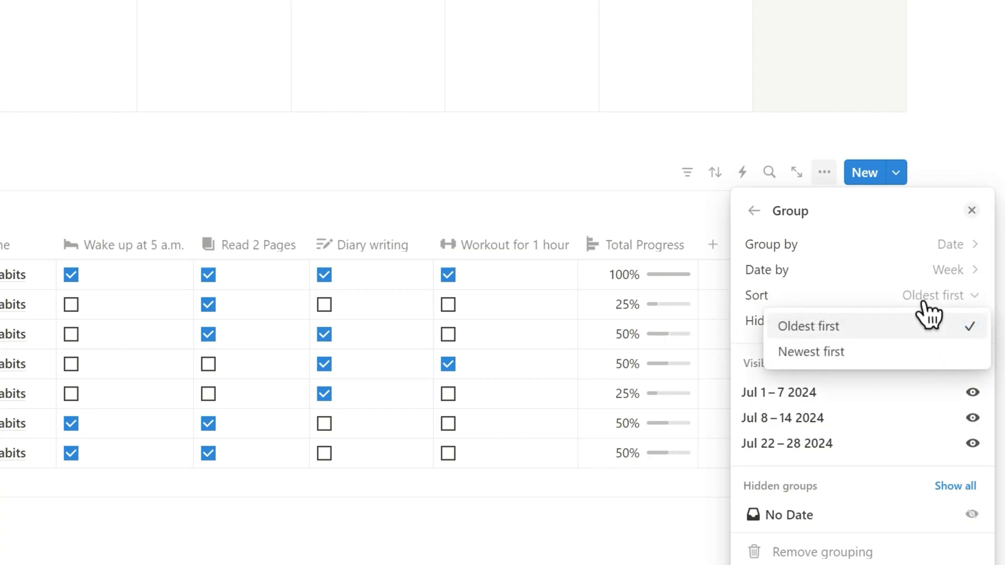
click(903, 352)
click(617, 352)
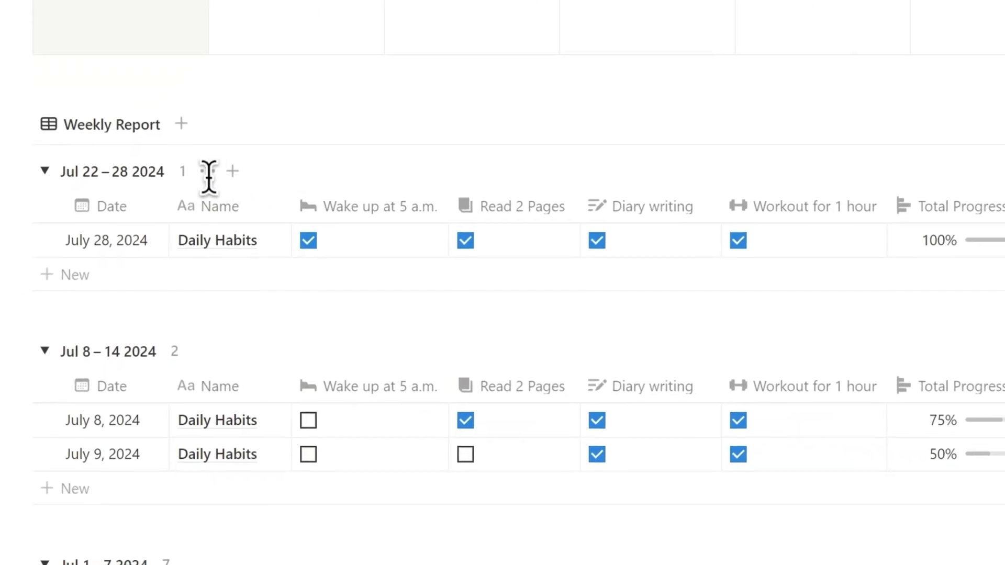
- Show average Total Progress beside each week heading and collapse the three week groups
click(136, 205)
mouse_move(145, 260)
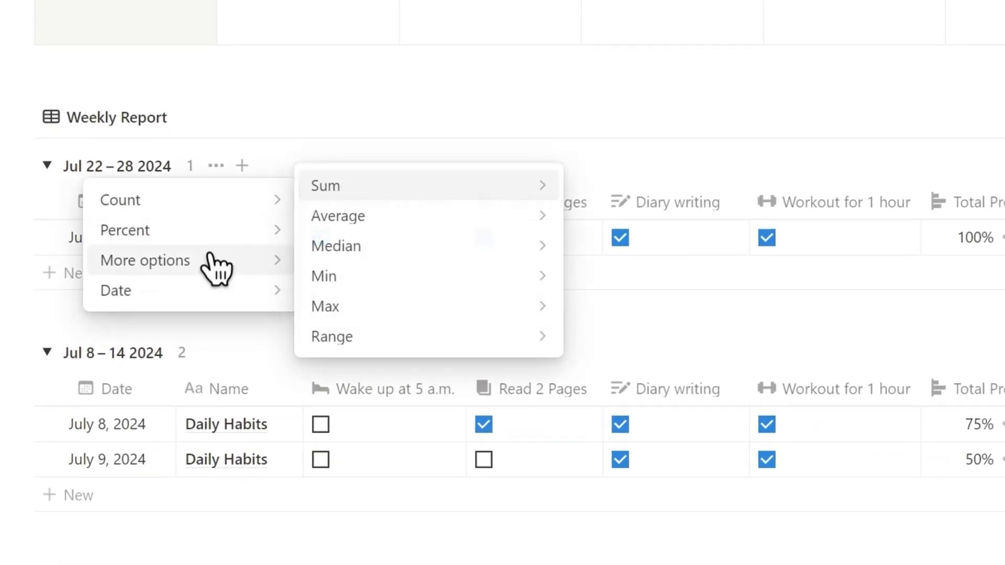
mouse_move(338, 217)
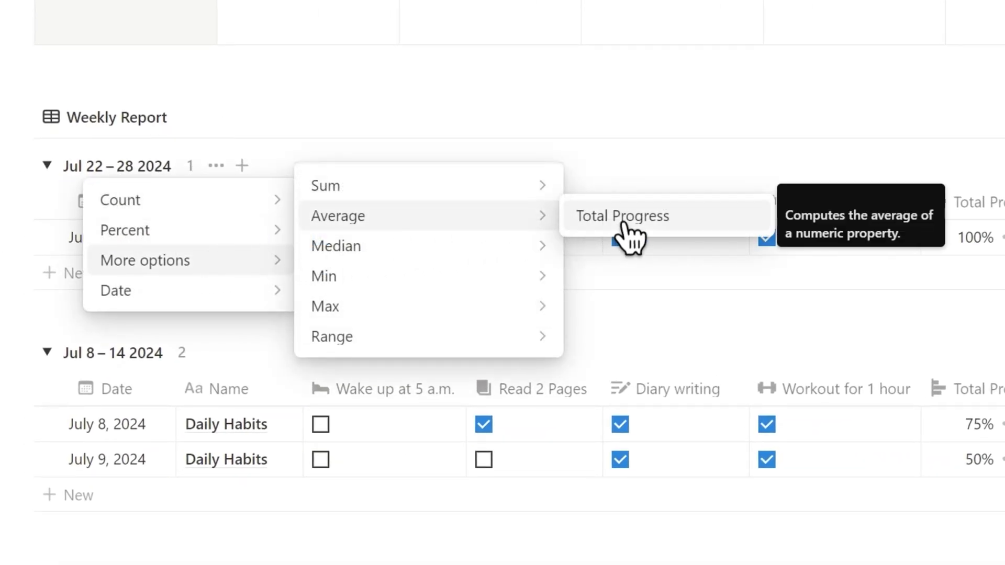
click(622, 216)
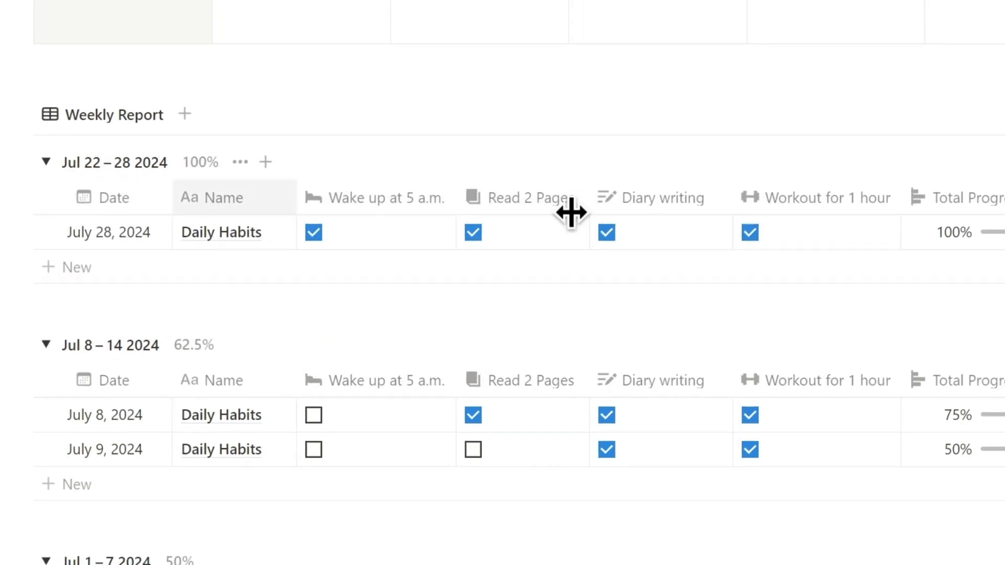
click(41, 145)
click(41, 191)
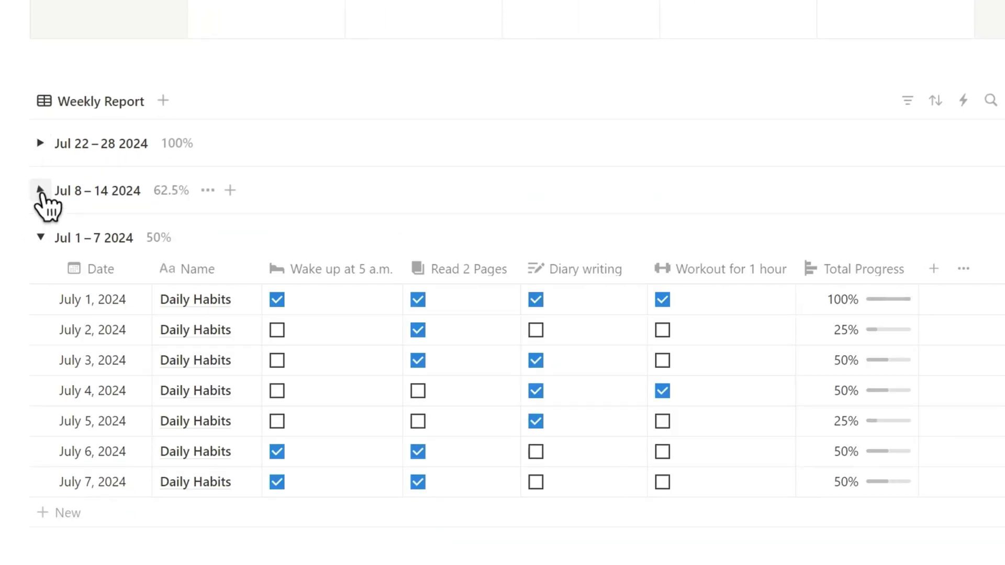
click(41, 238)
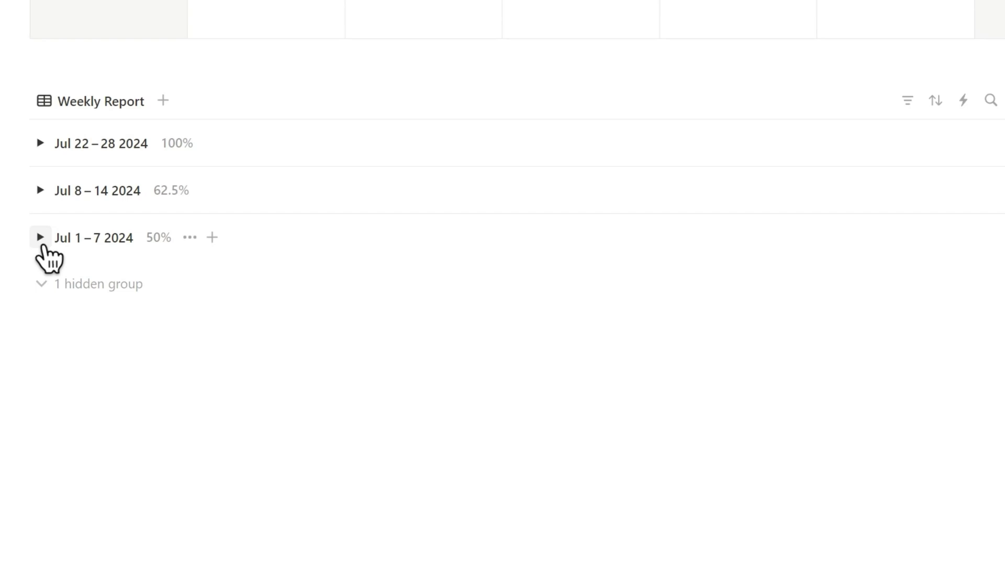
text(## )
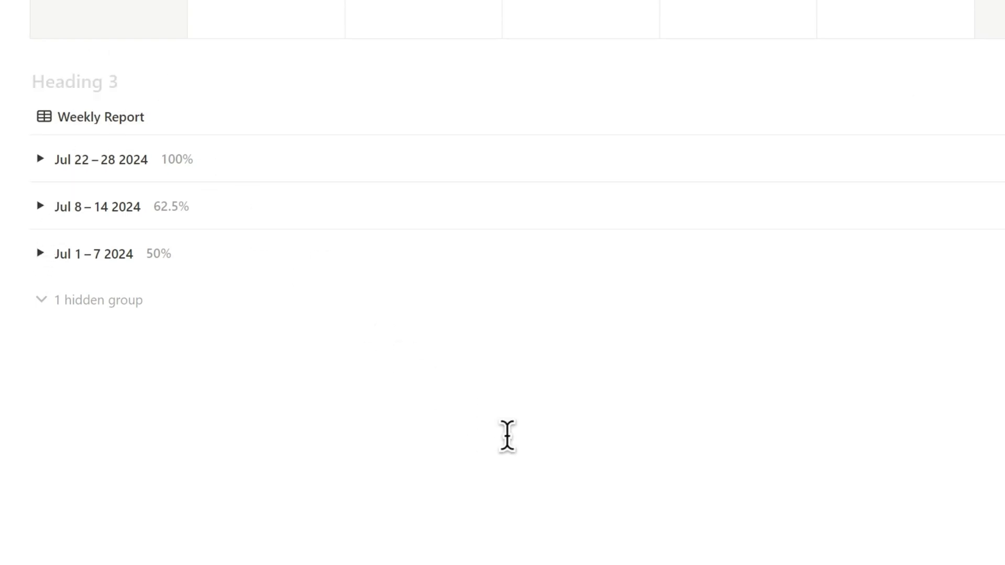
text(port)
- Expand the Jul 1–7 and Jul 8–14 weeks and tick wake-up for July 8 and 9
click(41, 254)
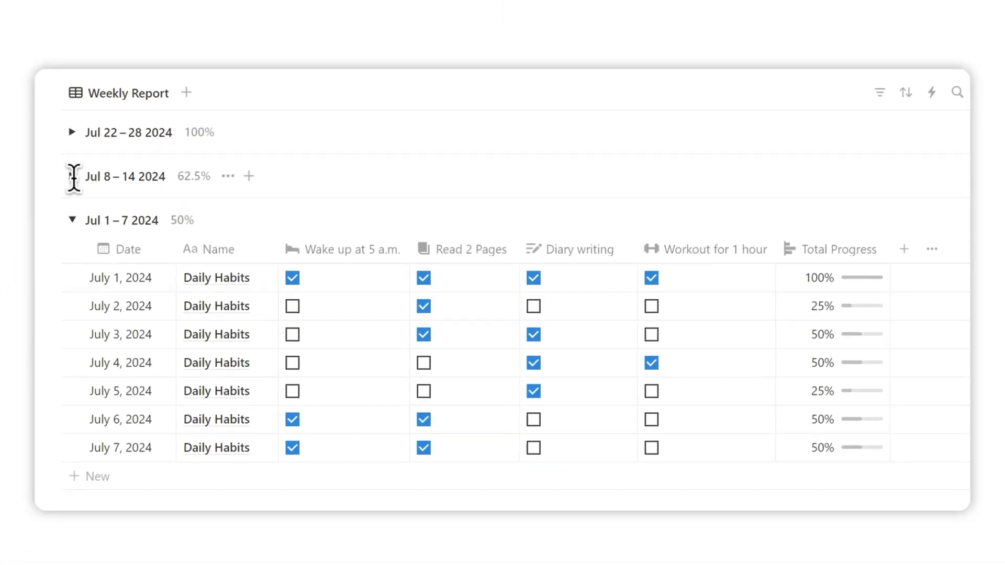
click(40, 206)
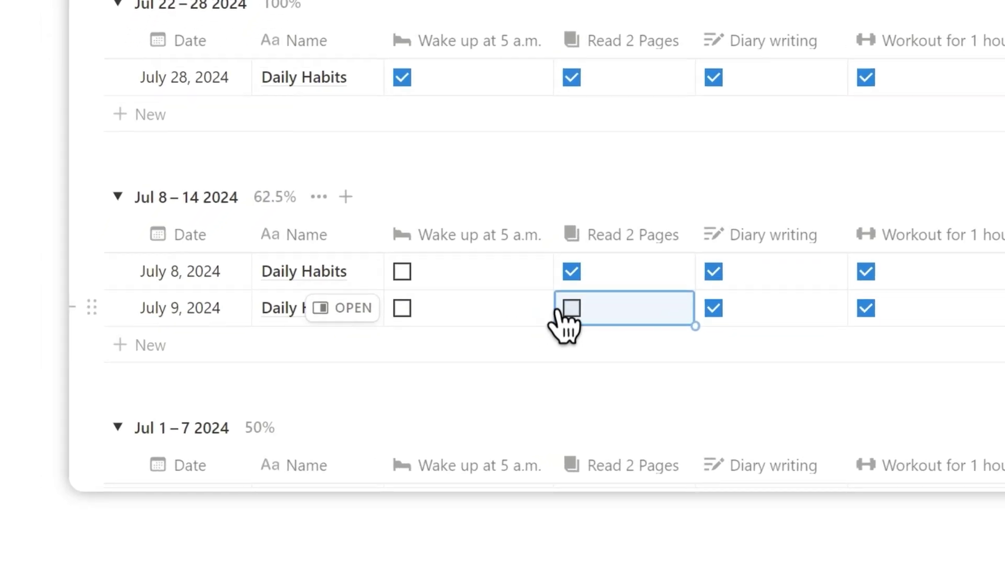
click(404, 271)
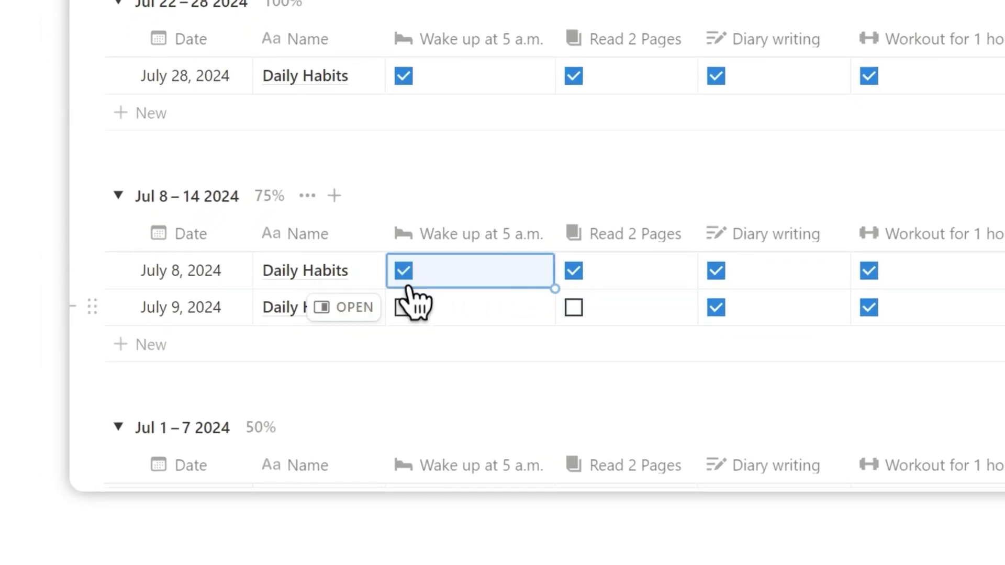
click(403, 306)
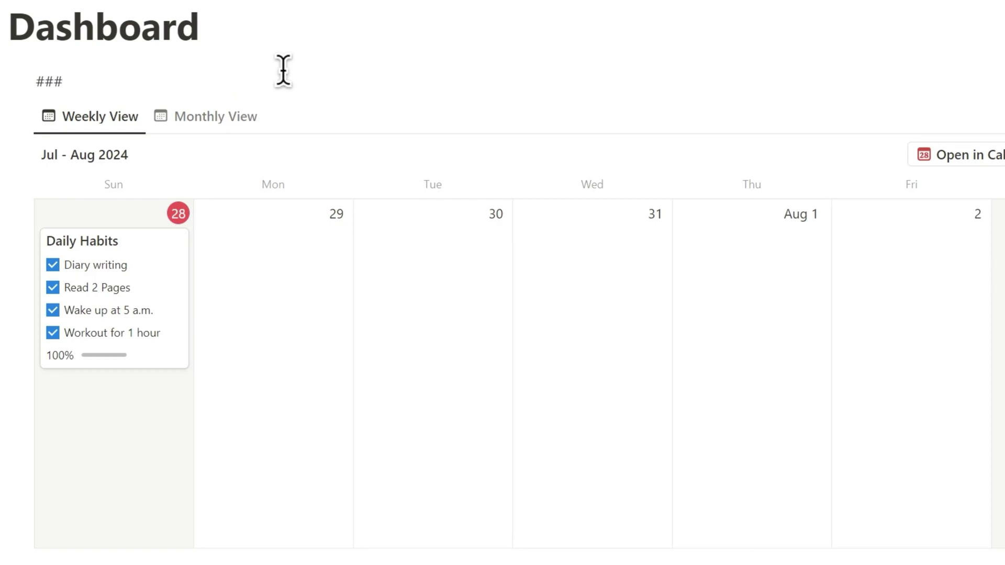
text(###Over)
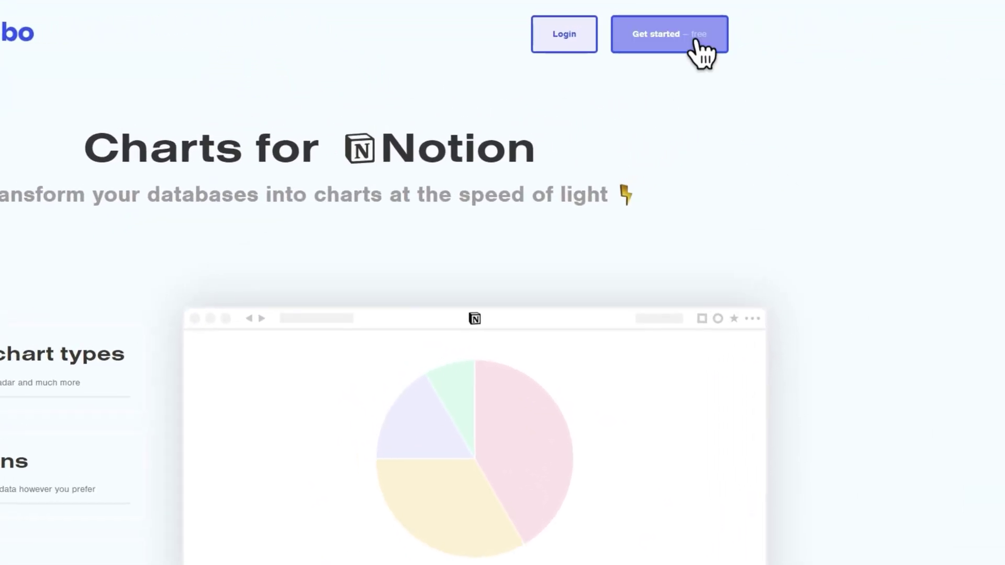
- Sign up for Data Jumbo with Google and allow it access to the Habit Tracker - Tutorial page
click(701, 47)
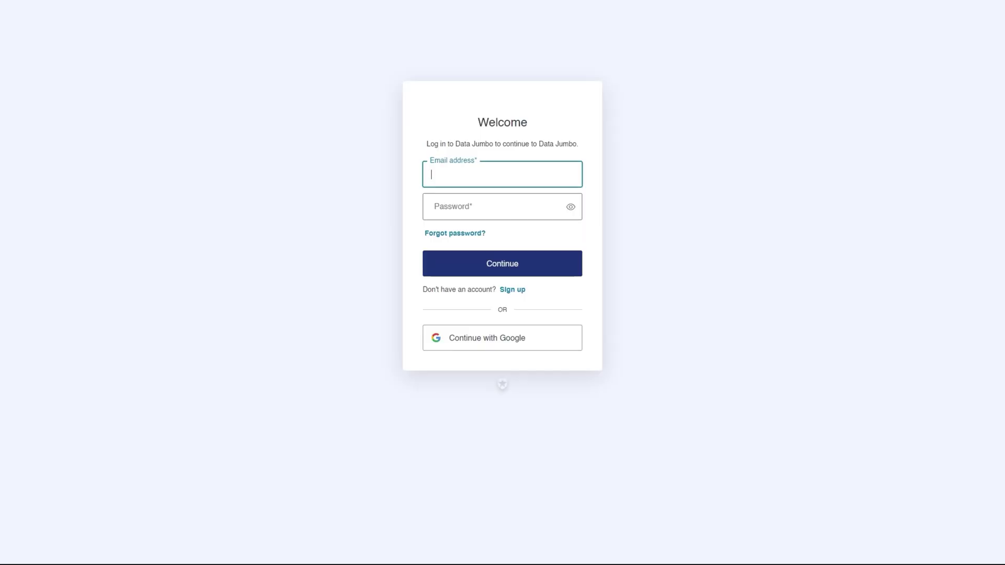
click(521, 355)
click(581, 375)
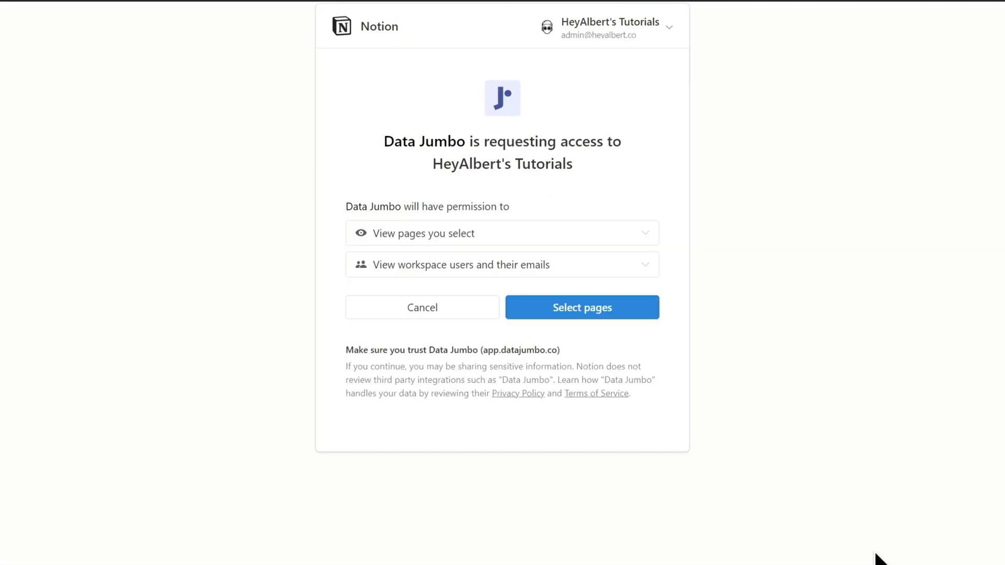
click(582, 307)
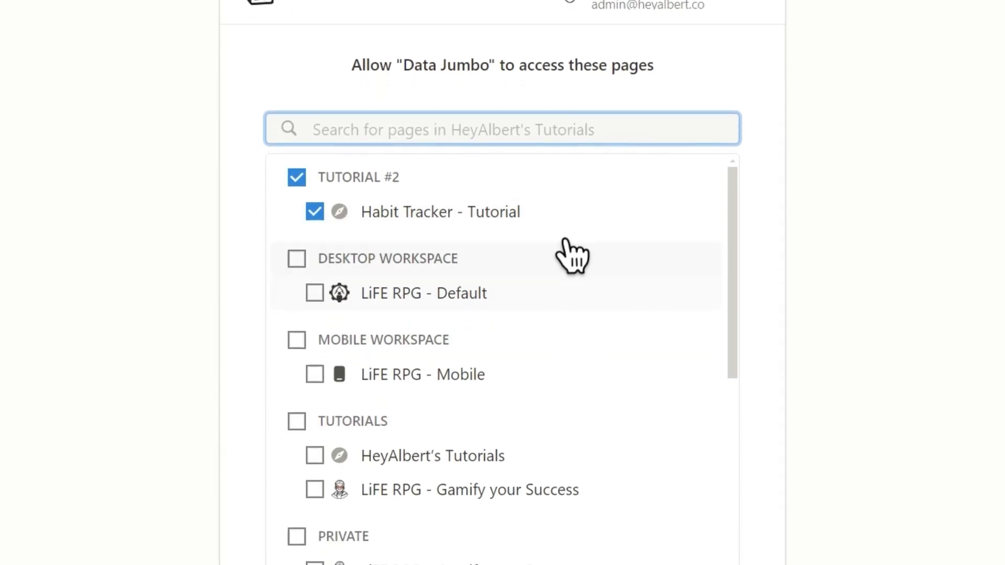
scroll(572, 279, down, 3)
click(603, 428)
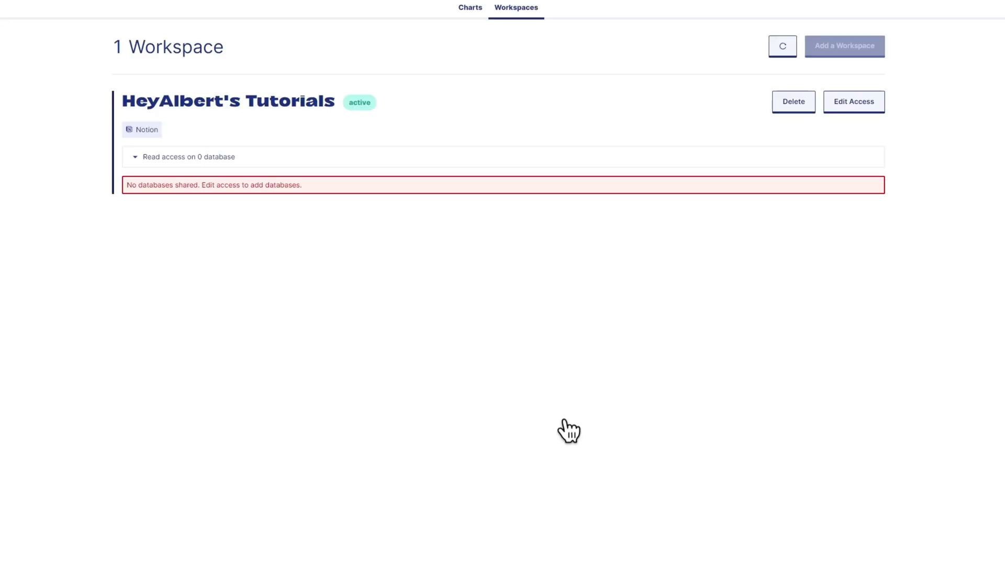
- From the Charts page, build a new chart from the Habit Tracker database
click(470, 8)
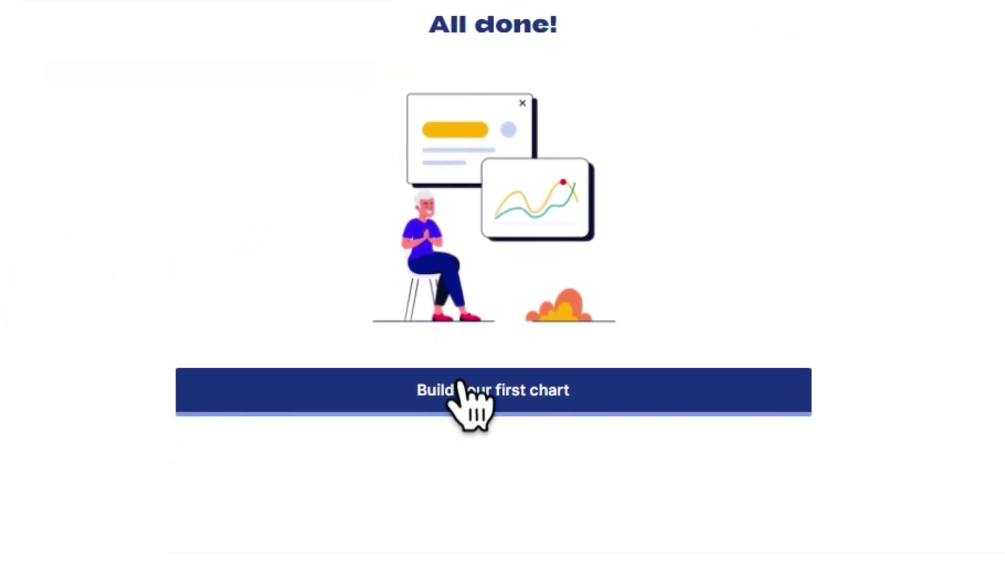
click(463, 481)
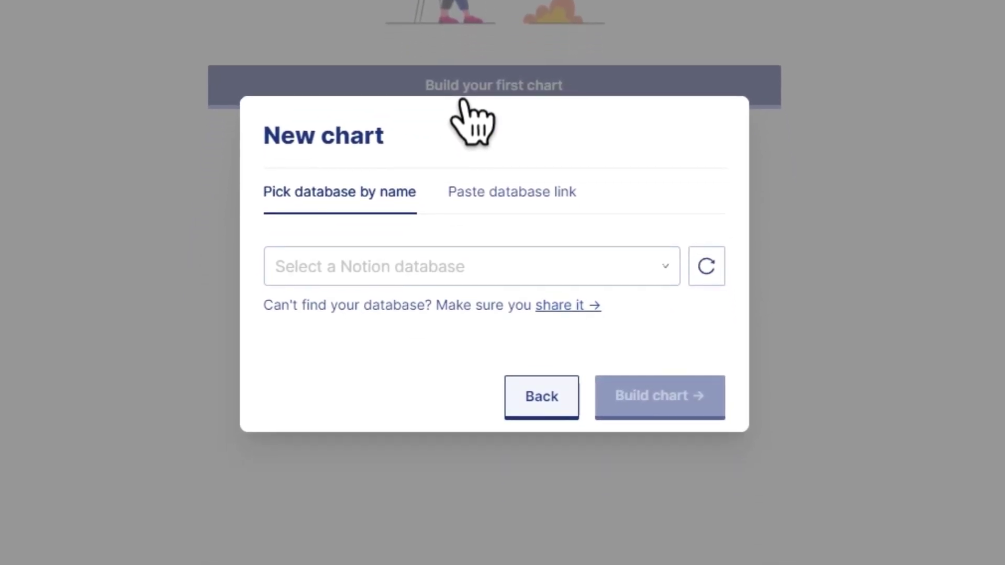
click(520, 267)
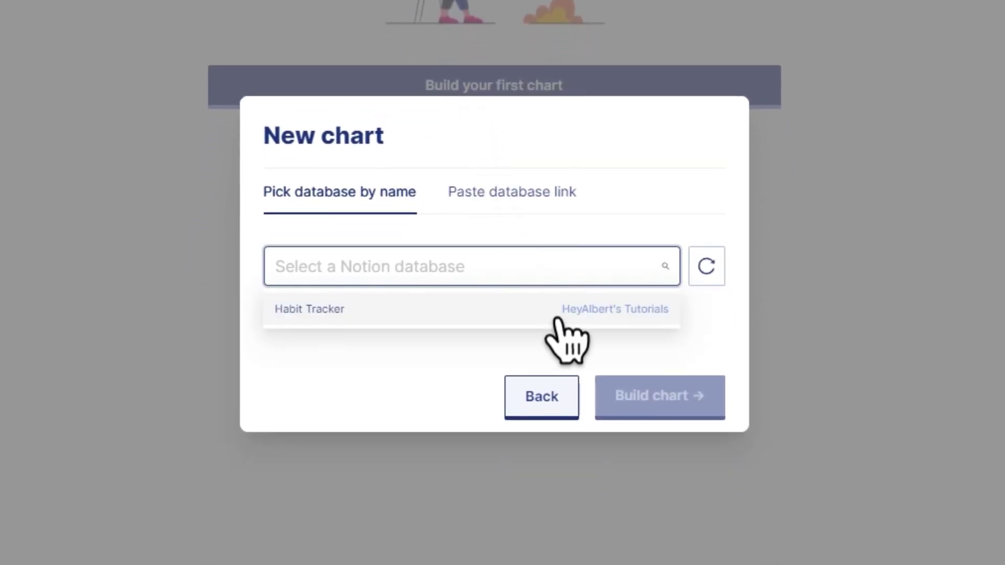
click(562, 314)
click(649, 439)
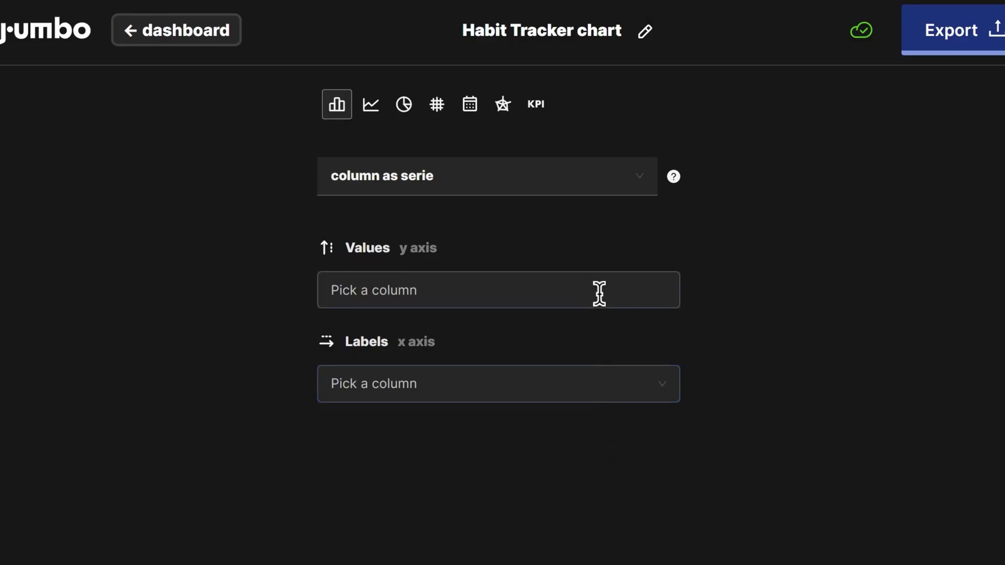
- Plot Total Progress against Date as a line chart sorted by date
click(599, 294)
click(549, 477)
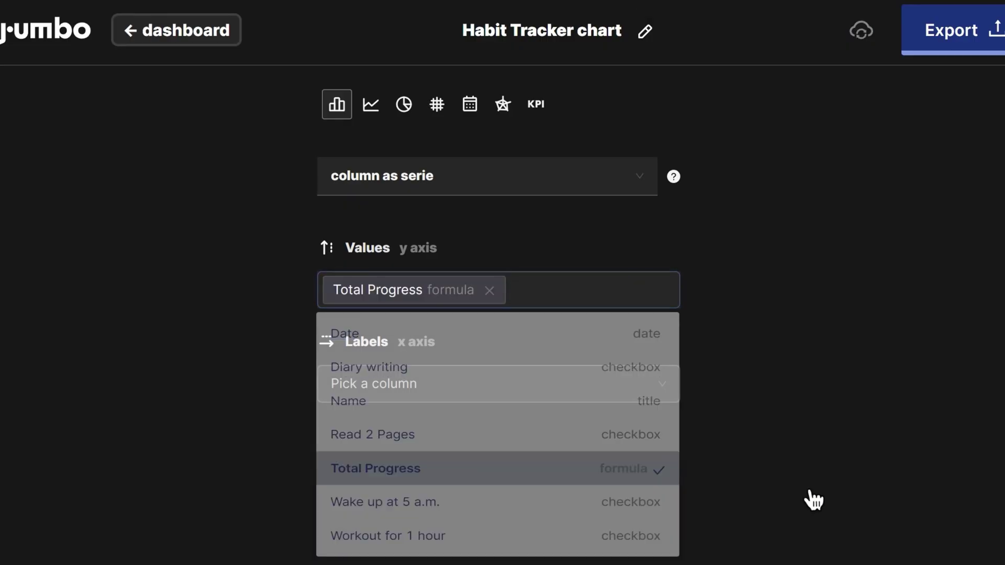
click(605, 385)
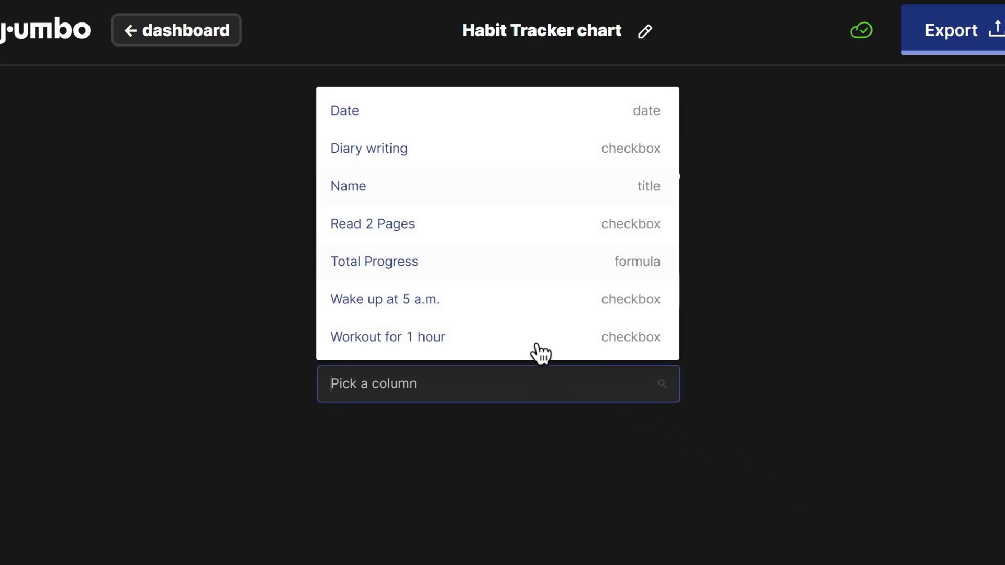
click(511, 113)
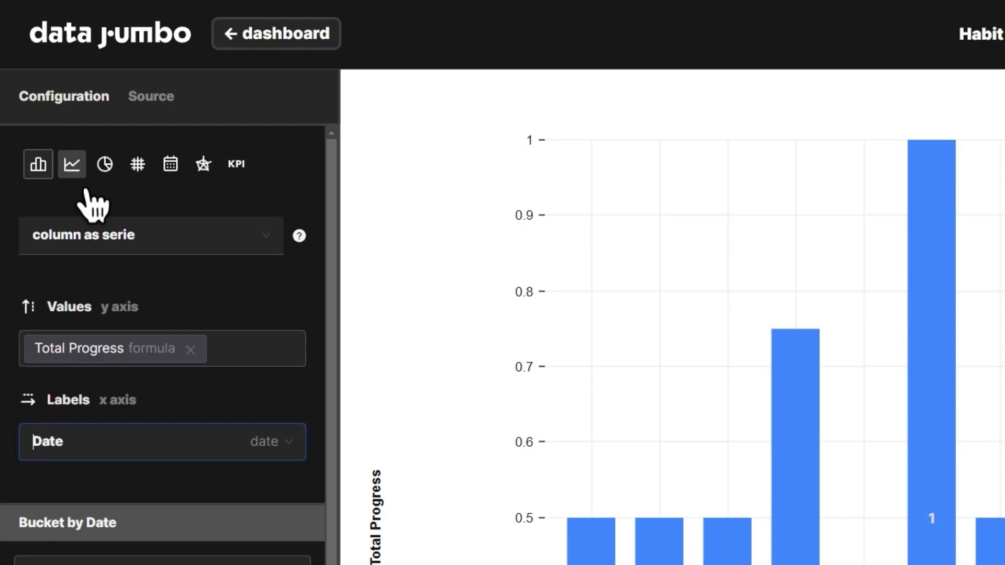
click(73, 164)
scroll(100, 314, down, 5)
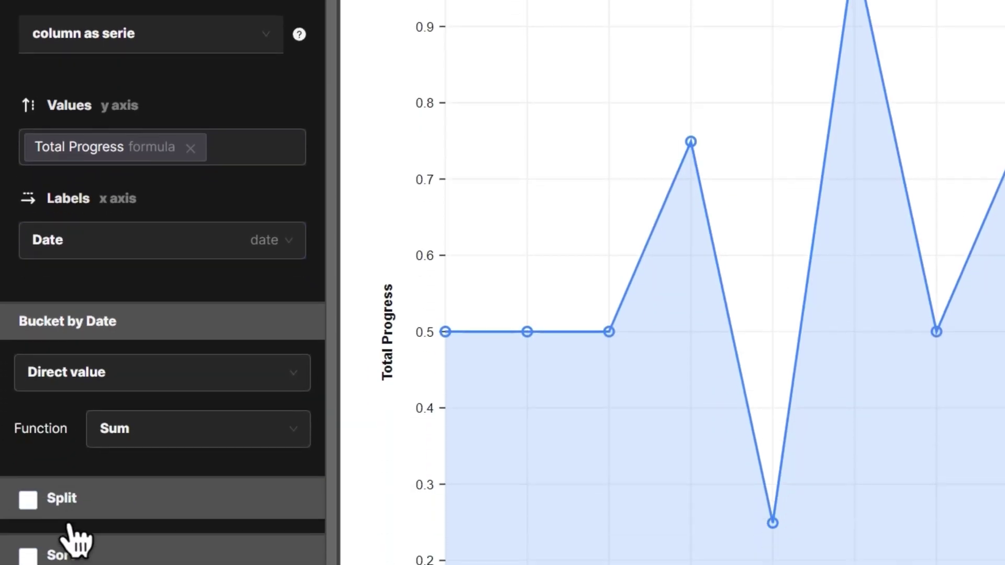
scroll(79, 393, down, 4)
click(28, 261)
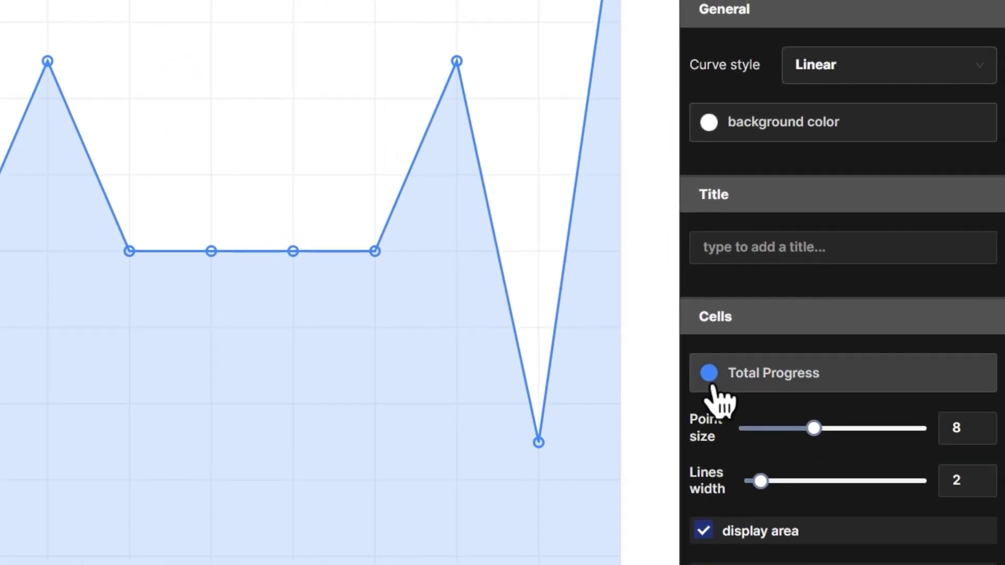
- Colour the Total Progress line grey and copy the chart's private embed link
click(709, 373)
click(393, 236)
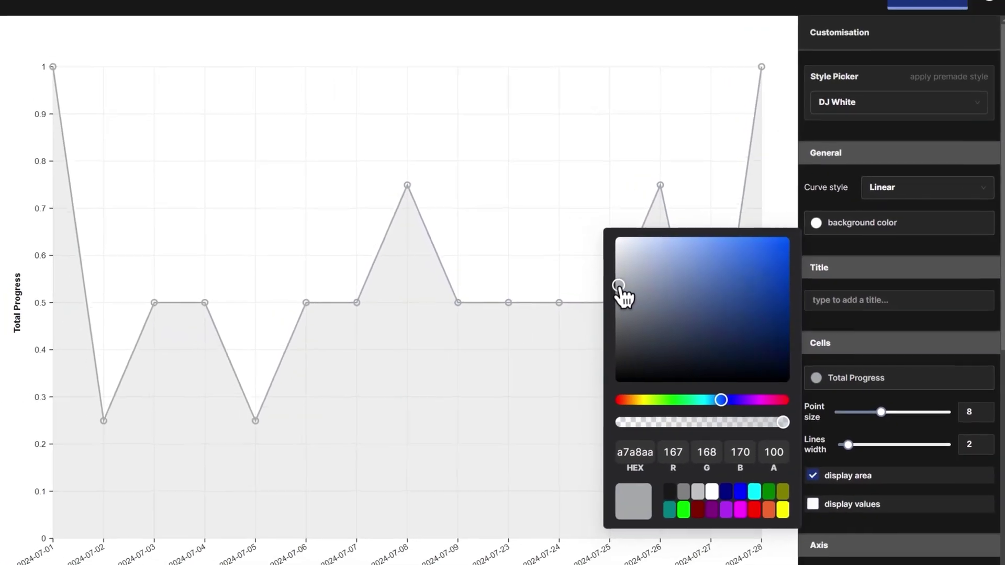
drag(620, 286, 618, 284)
click(567, 277)
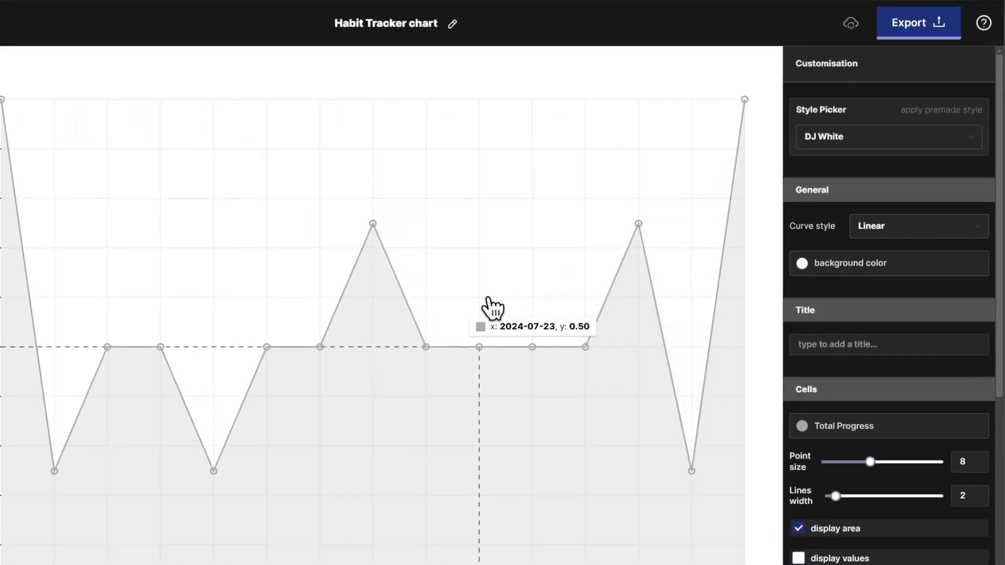
click(931, 20)
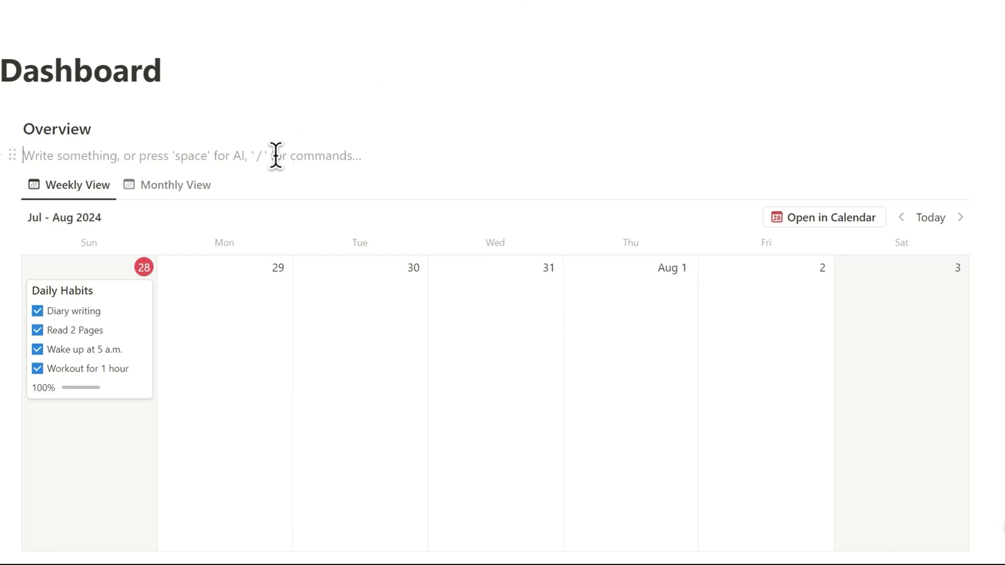
- Paste the Data Jumbo chart link under Overview as an embed
text(https://app.datajumbo.co/p/JqtY8365V3)
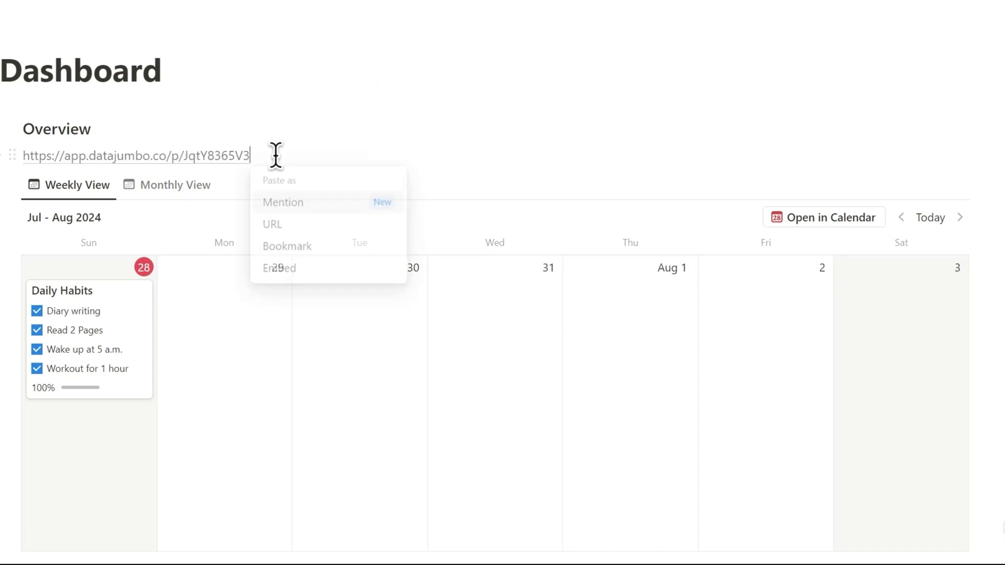
key(Down)
key(Down)
key(Down)
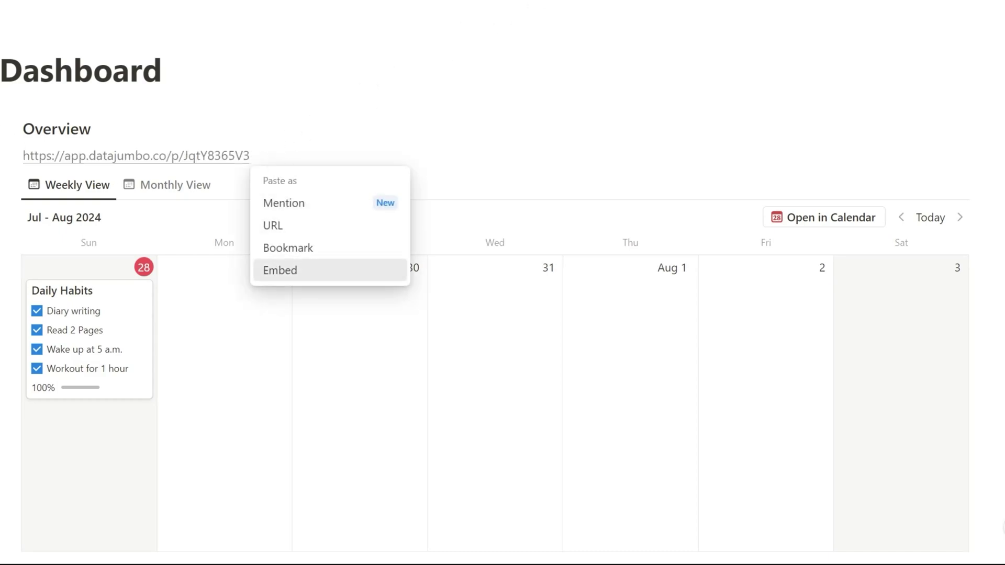
key(Return)
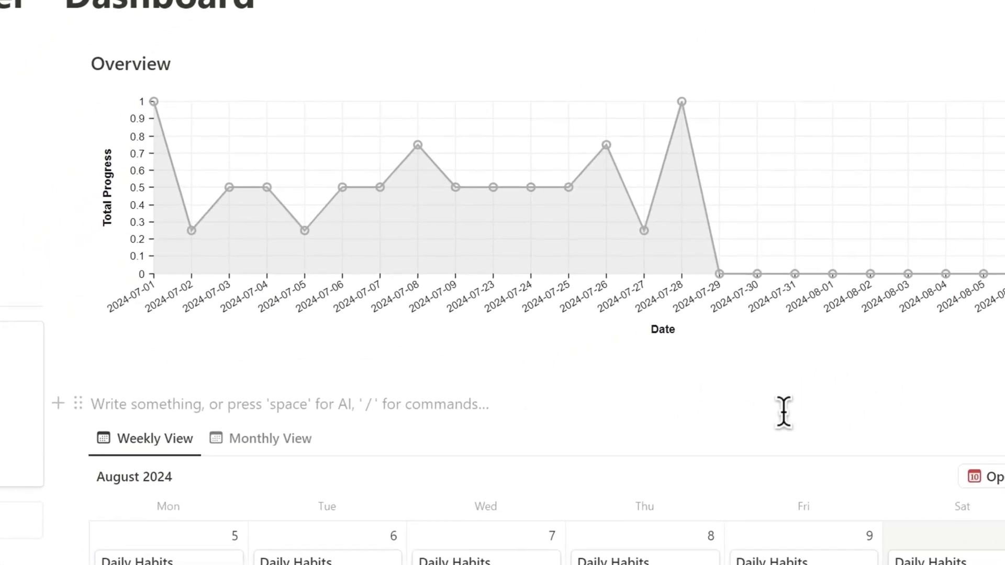
text(/chart)
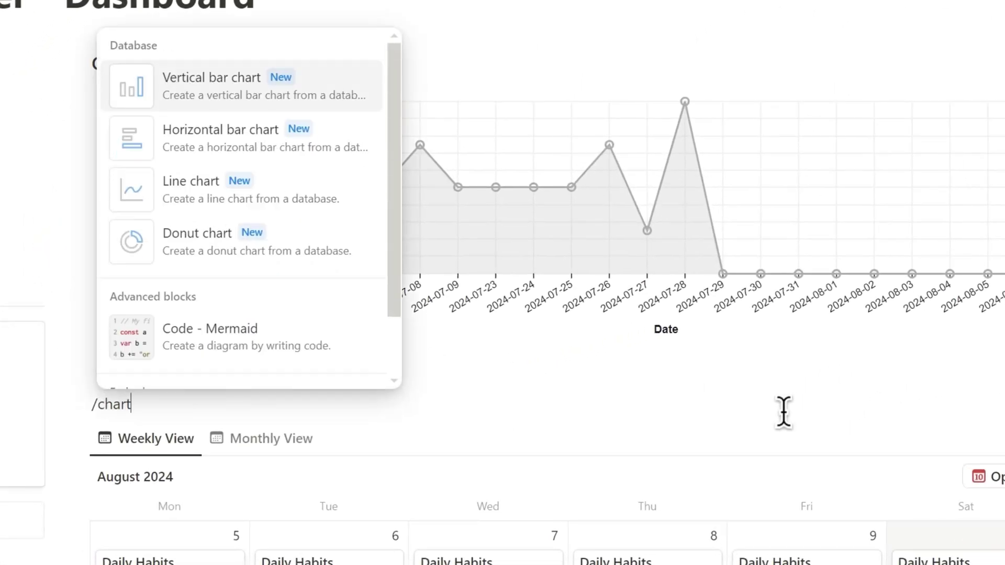
- Insert a Habit Tracker line chart with Date by day on X and summed Total Progress on Y
click(259, 193)
click(854, 232)
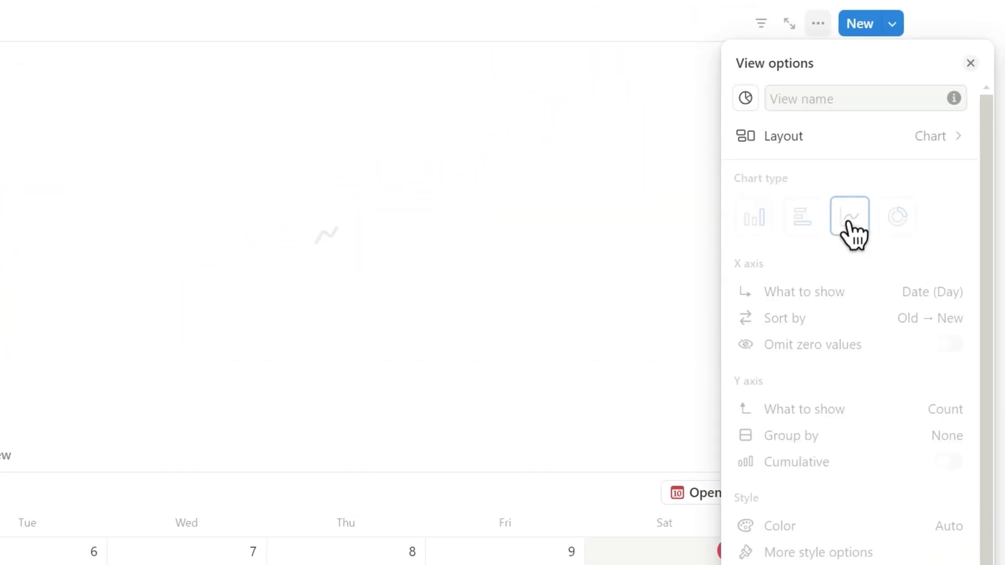
click(915, 289)
scroll(913, 306, down, 1)
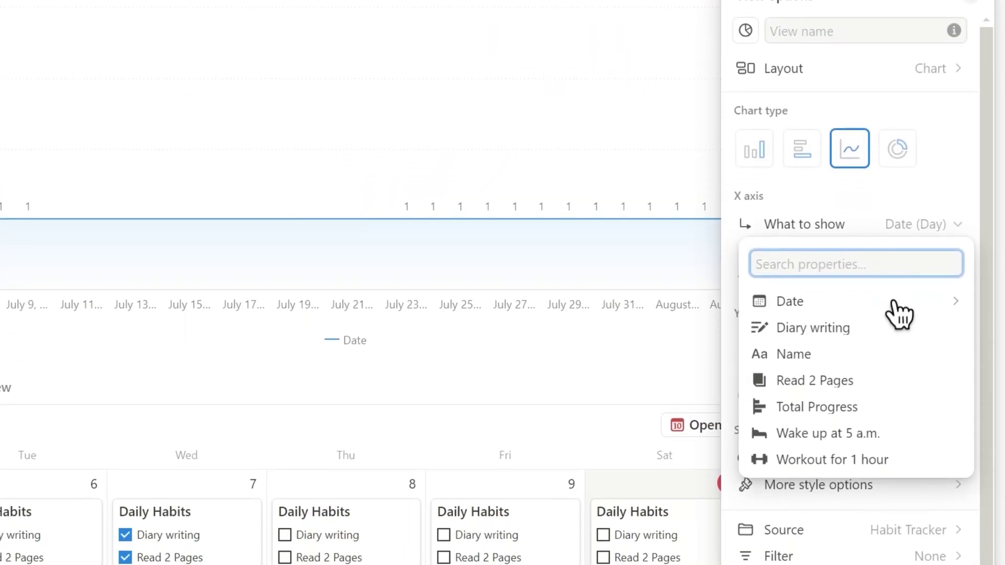
click(898, 279)
click(694, 250)
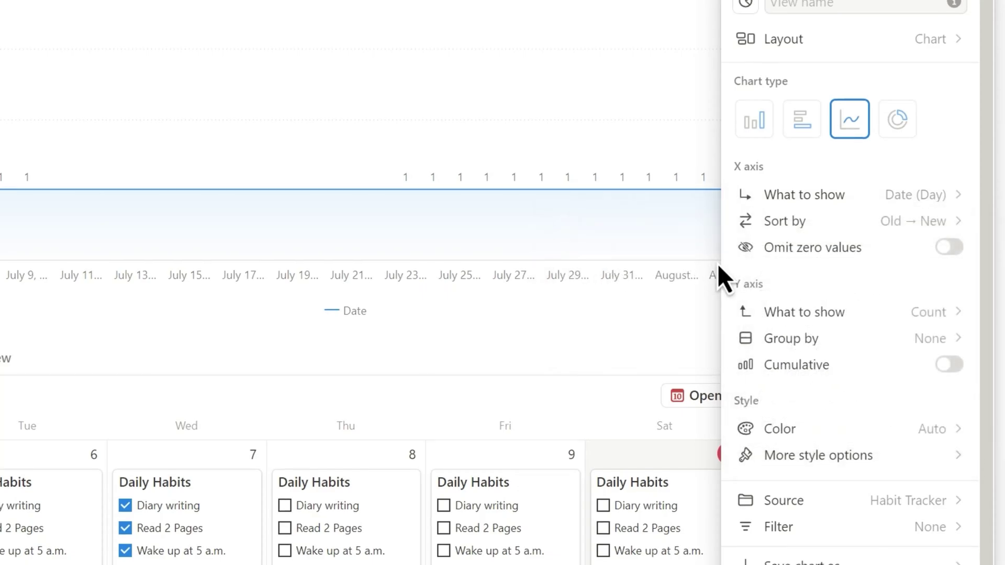
scroll(723, 265, down, 2)
click(926, 217)
mouse_move(816, 333)
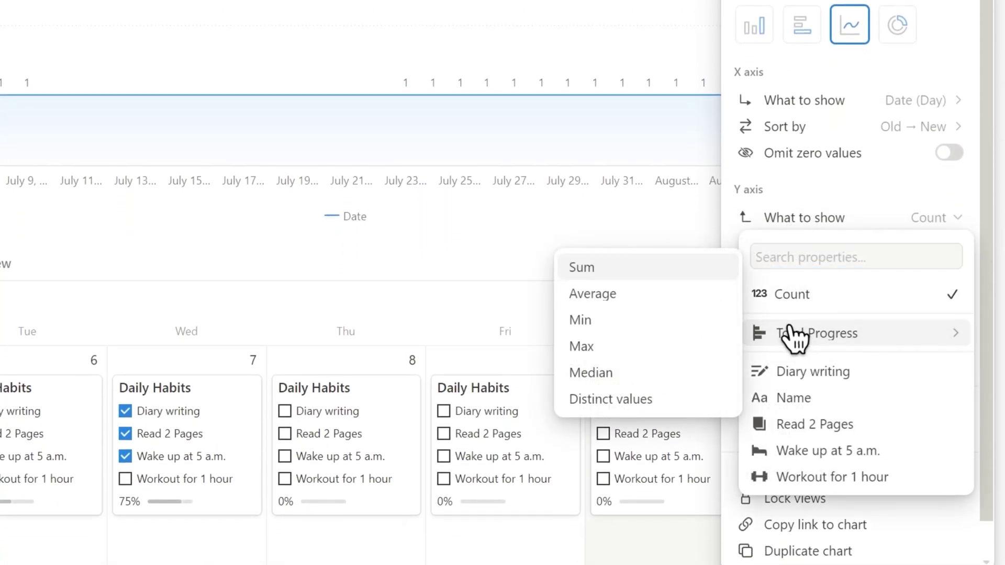
click(664, 271)
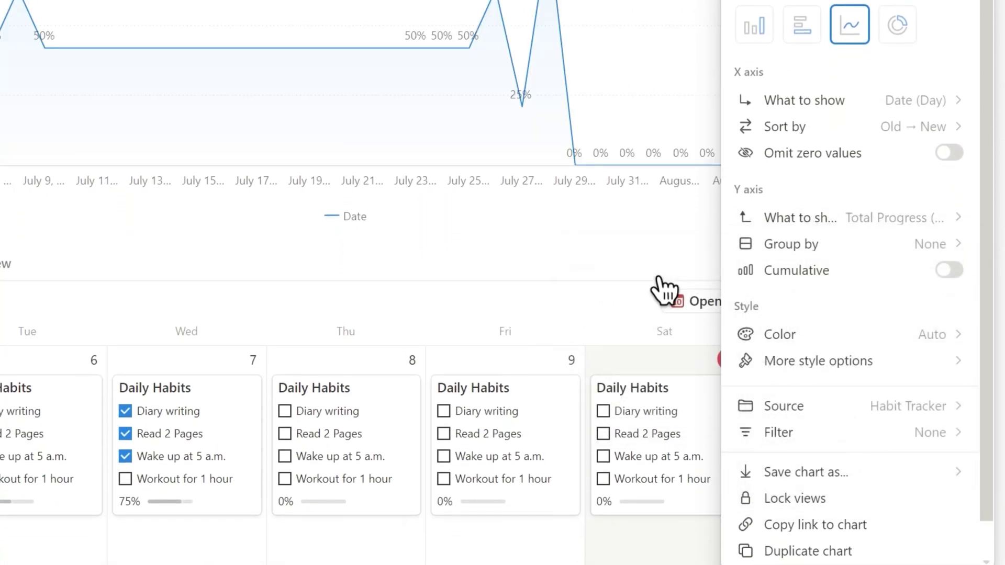
- Make the chart Colorless and toggle its gradient area and data labels
click(783, 334)
click(848, 388)
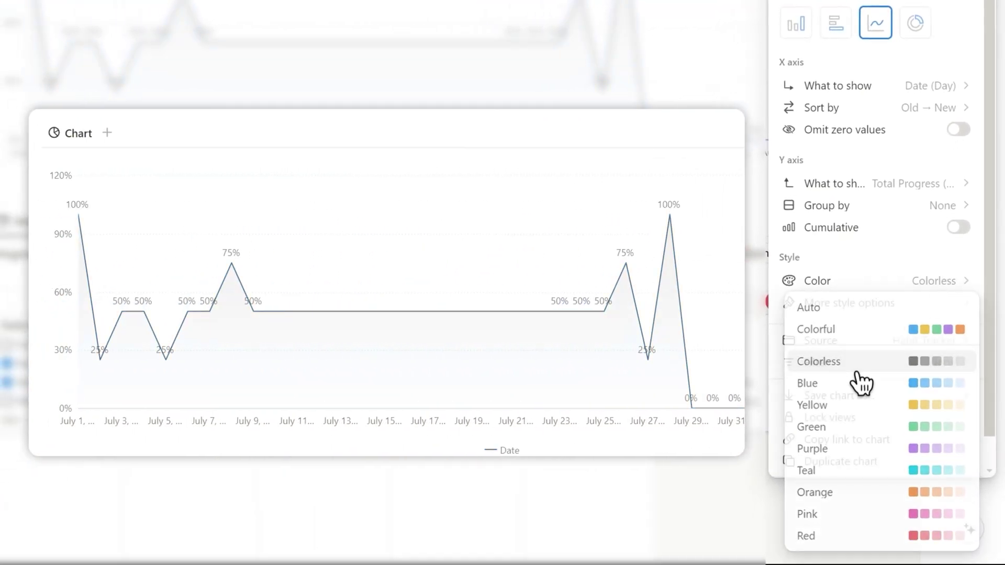
click(860, 308)
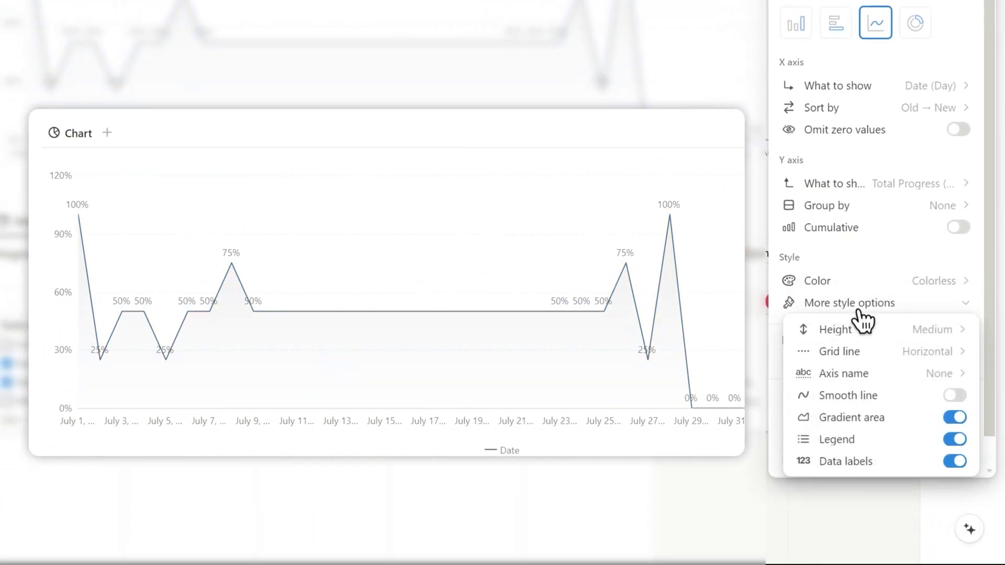
click(956, 417)
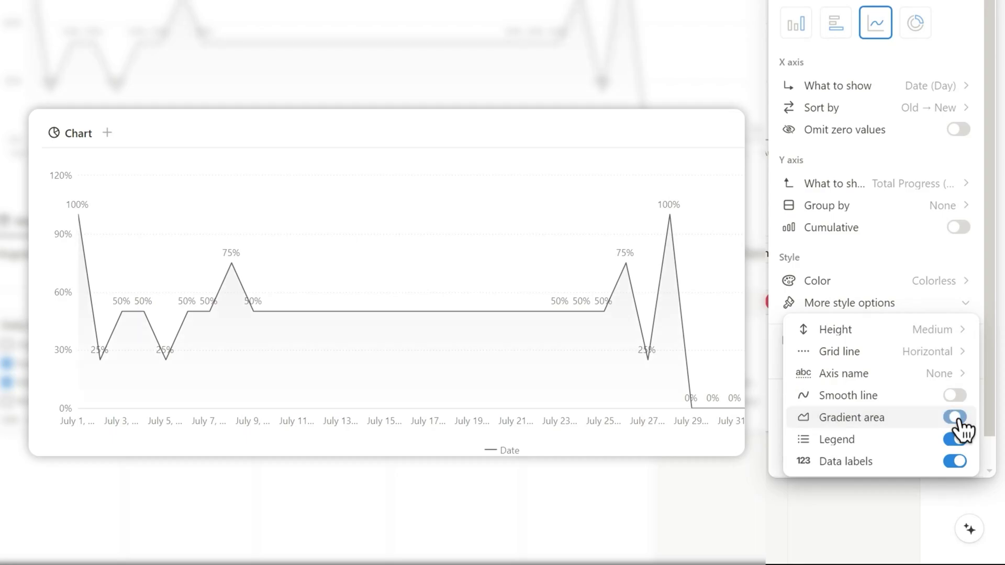
click(956, 462)
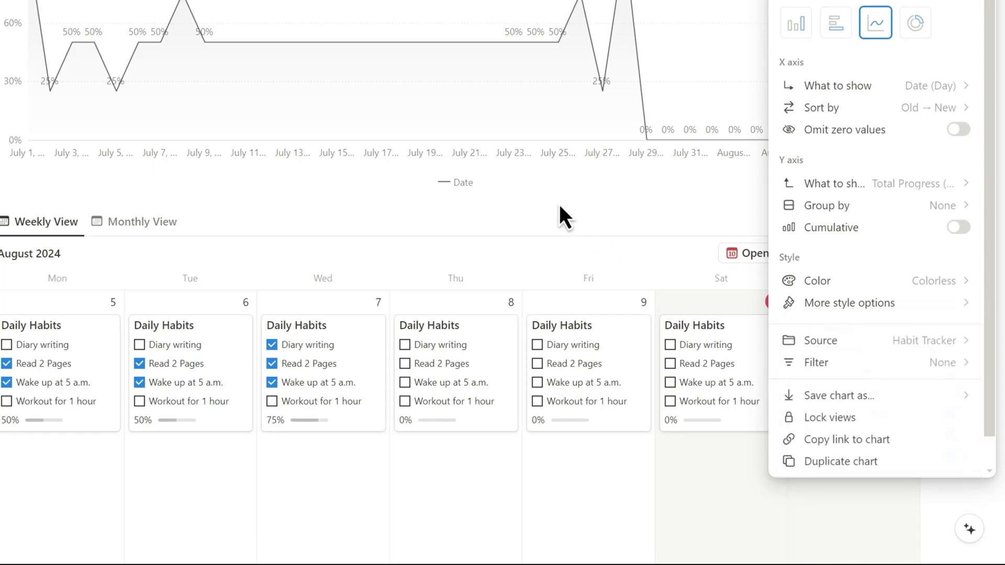
click(563, 216)
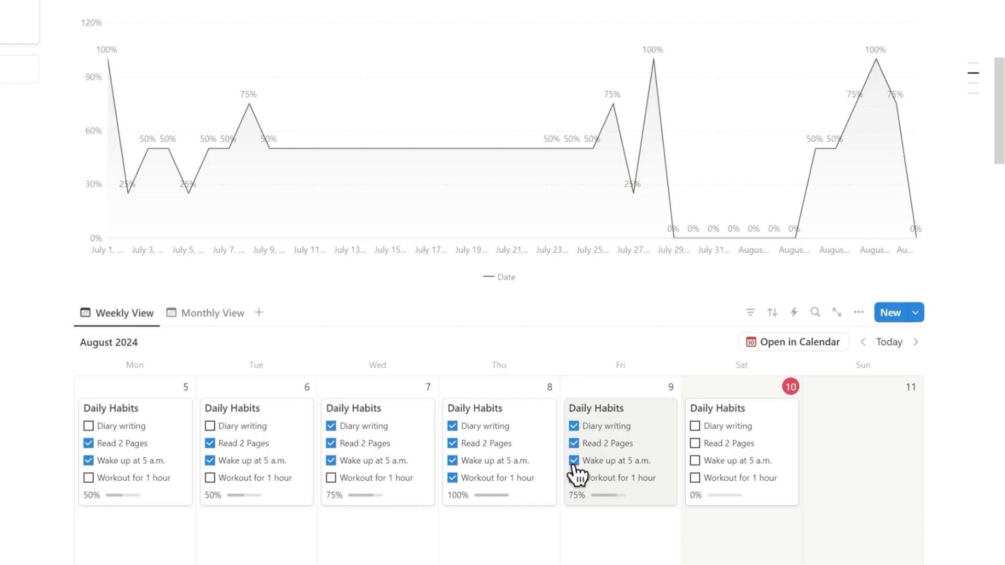
mouse_move(110, 82)
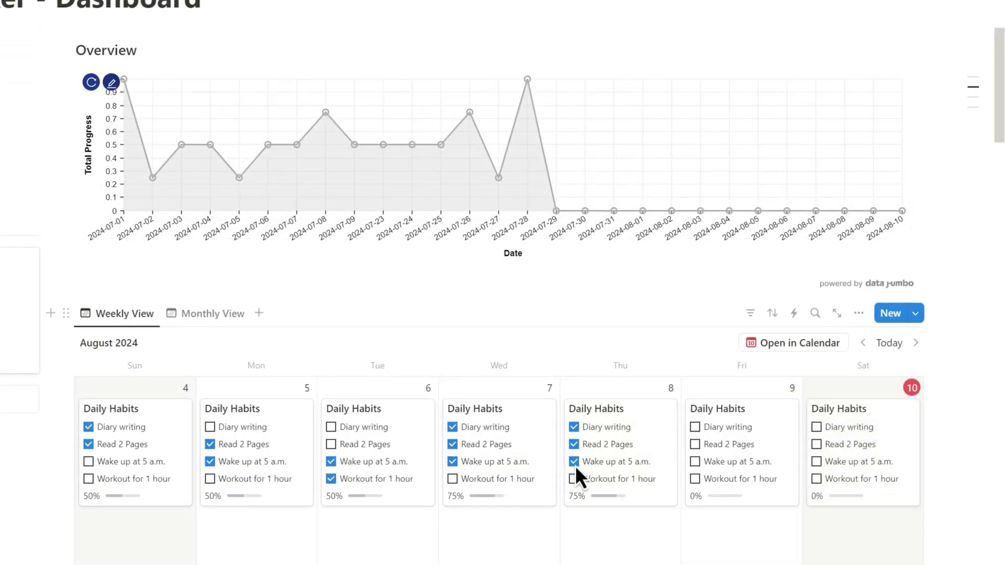
- Refresh the embedded Data Jumbo chart and set the habit card's motivation quote
click(92, 83)
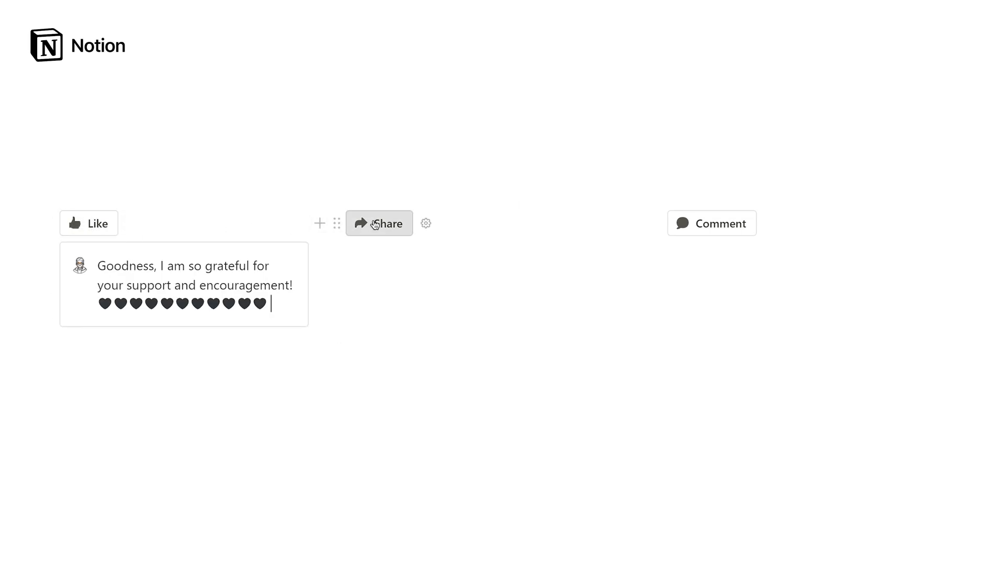
click(375, 225)
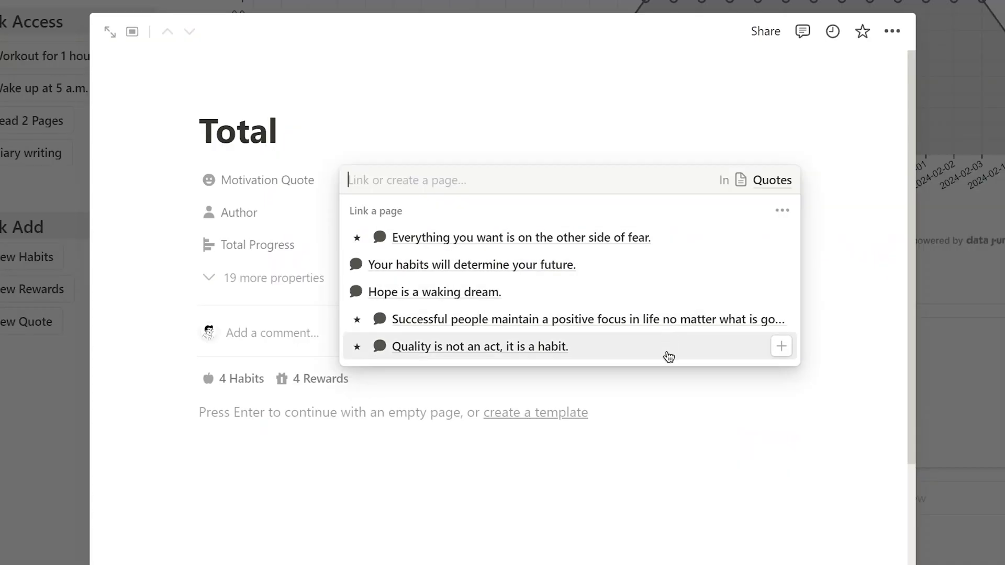
click(668, 346)
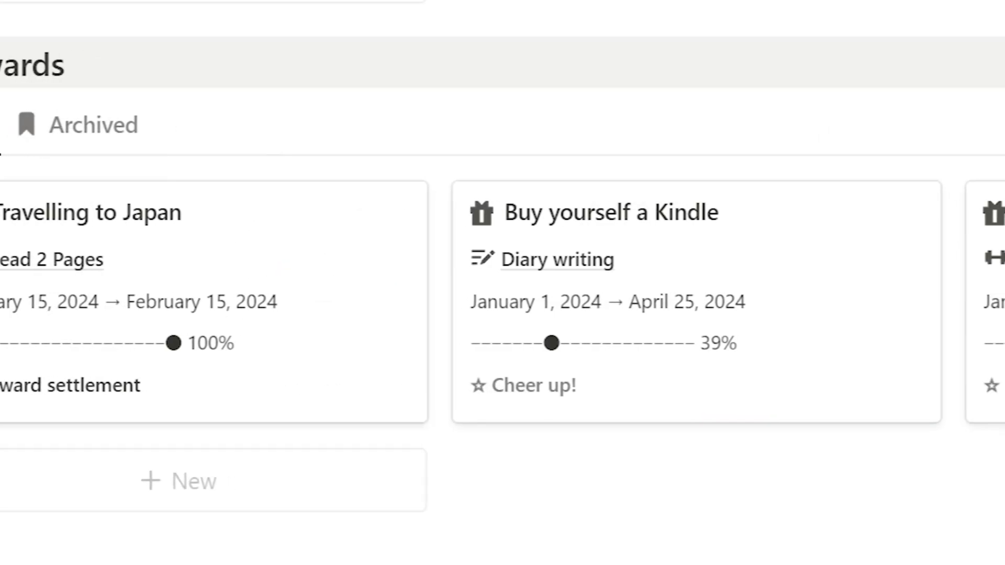